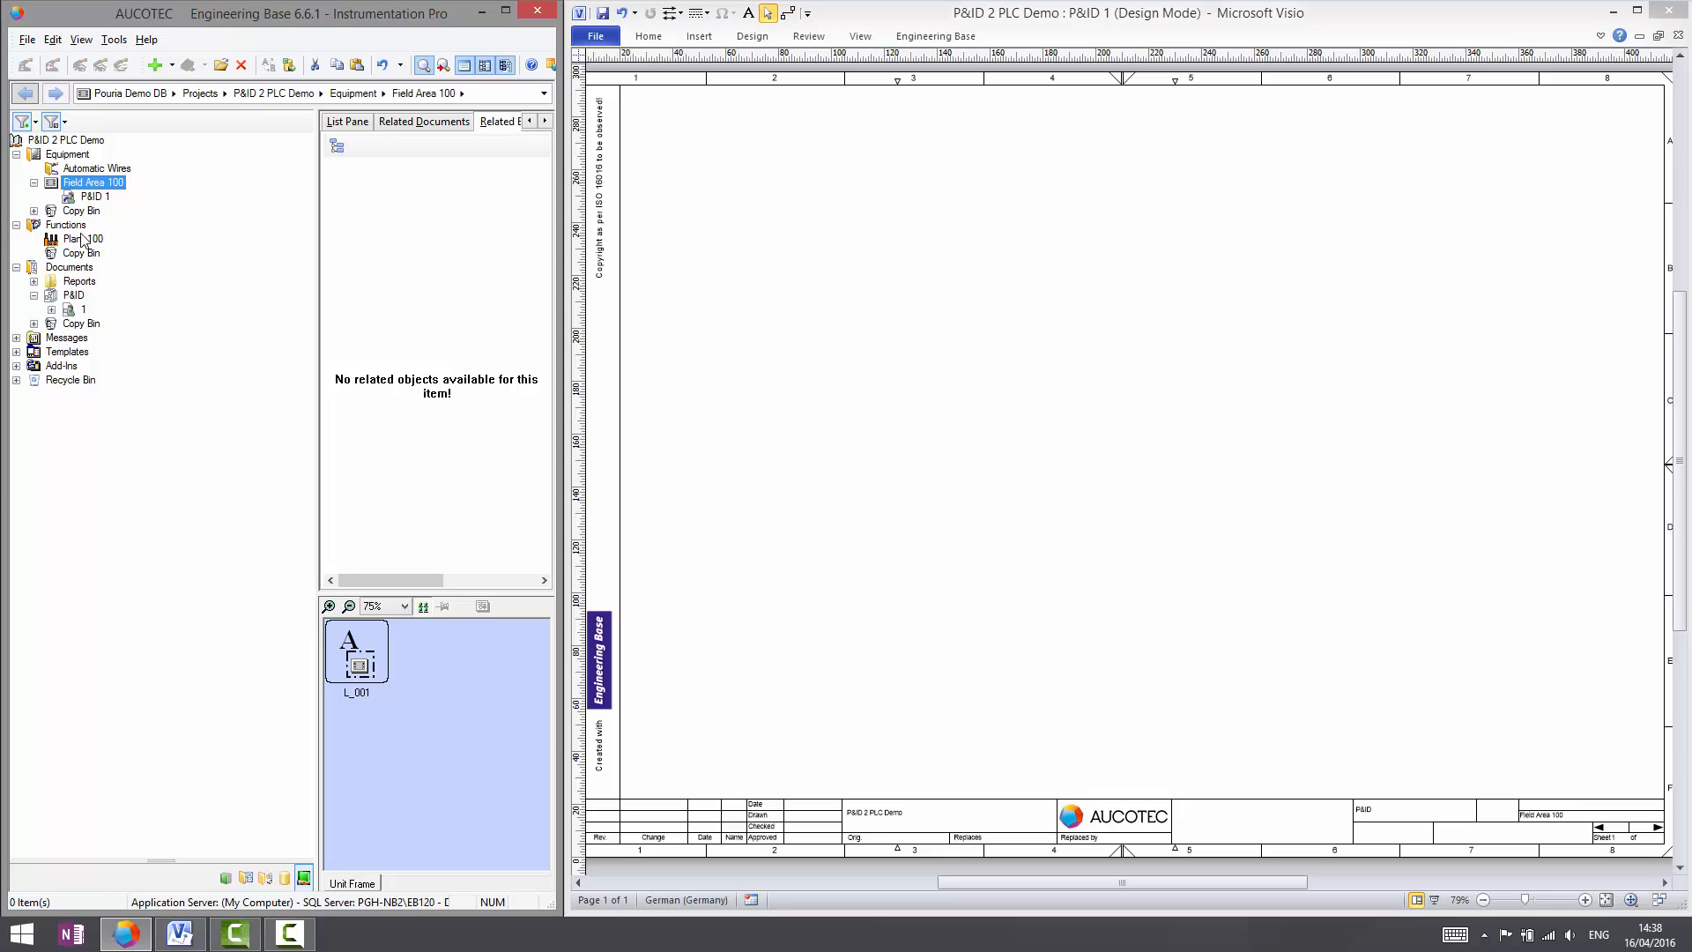
- Show the masters of the P&ID stencil in the P&ID Design folder of the Circuit Components stencils
left_click(80, 309)
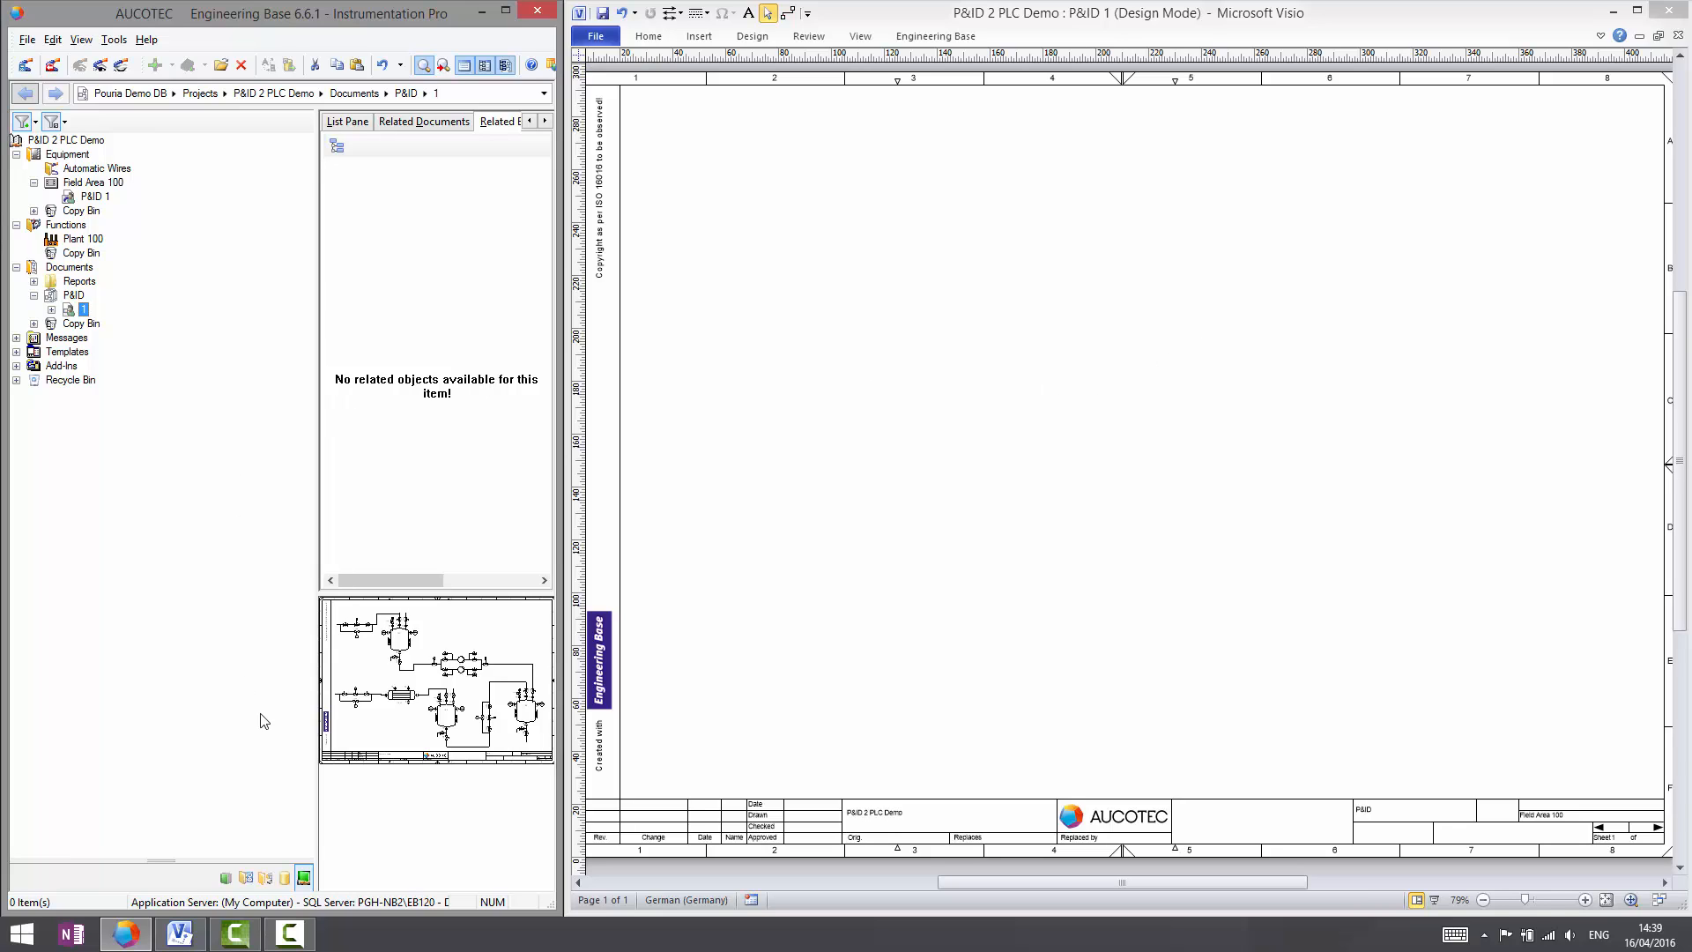
left_click(246, 877)
left_click(17, 273)
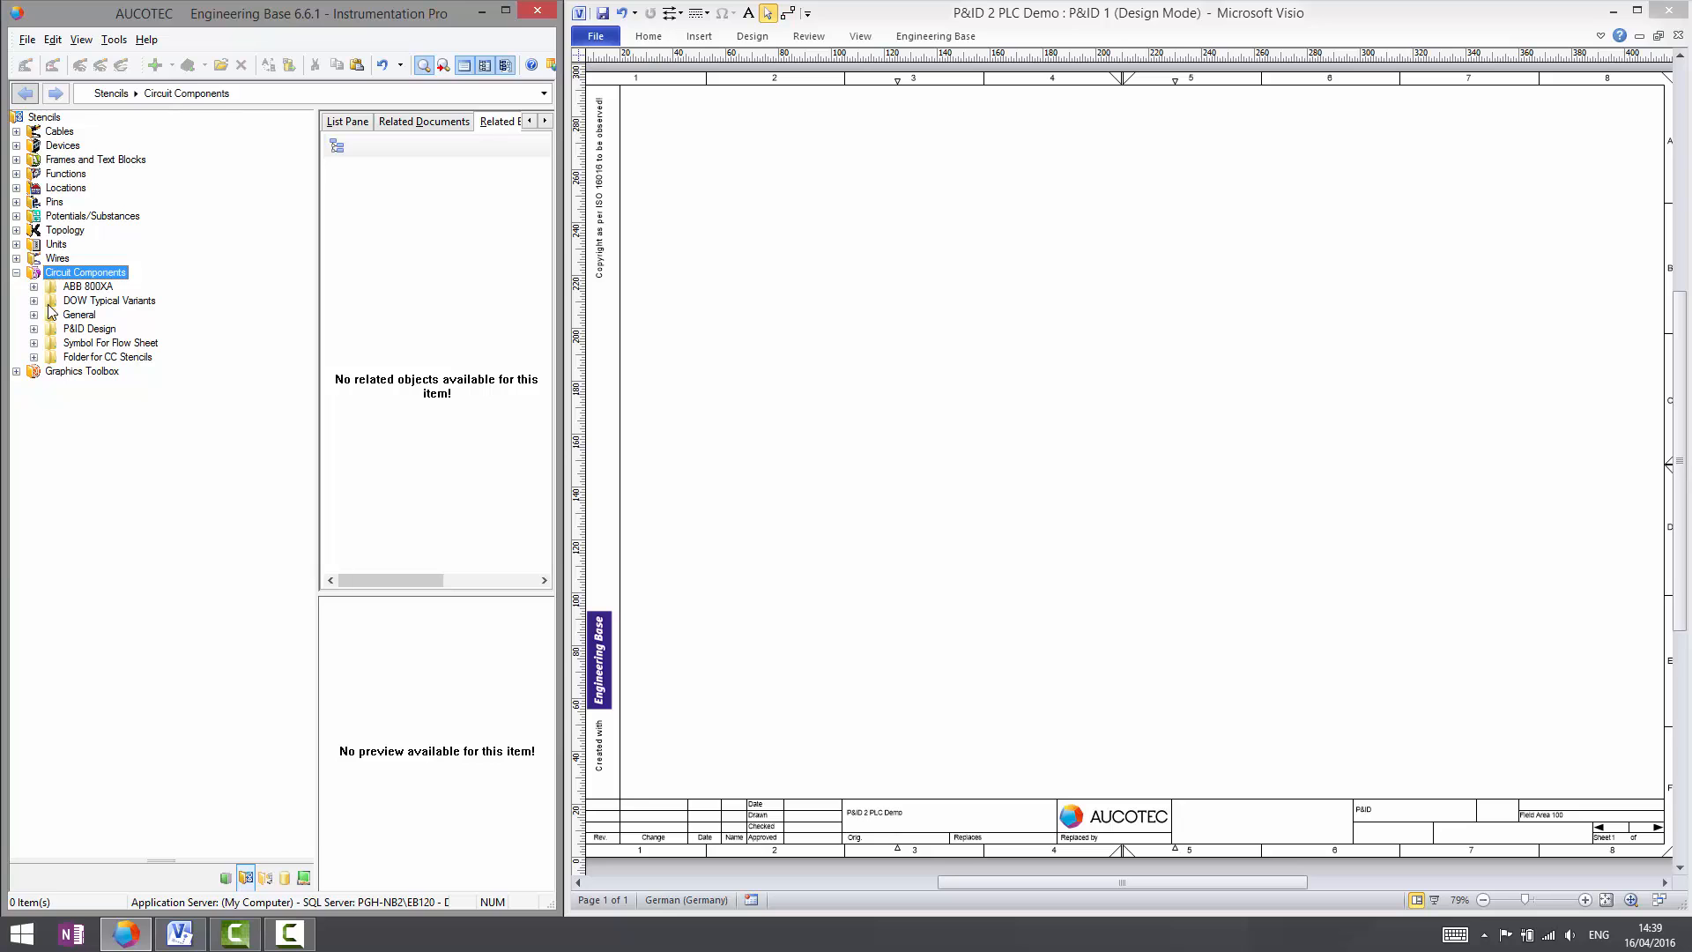
left_click(34, 329)
left_click(51, 343)
left_click(91, 343)
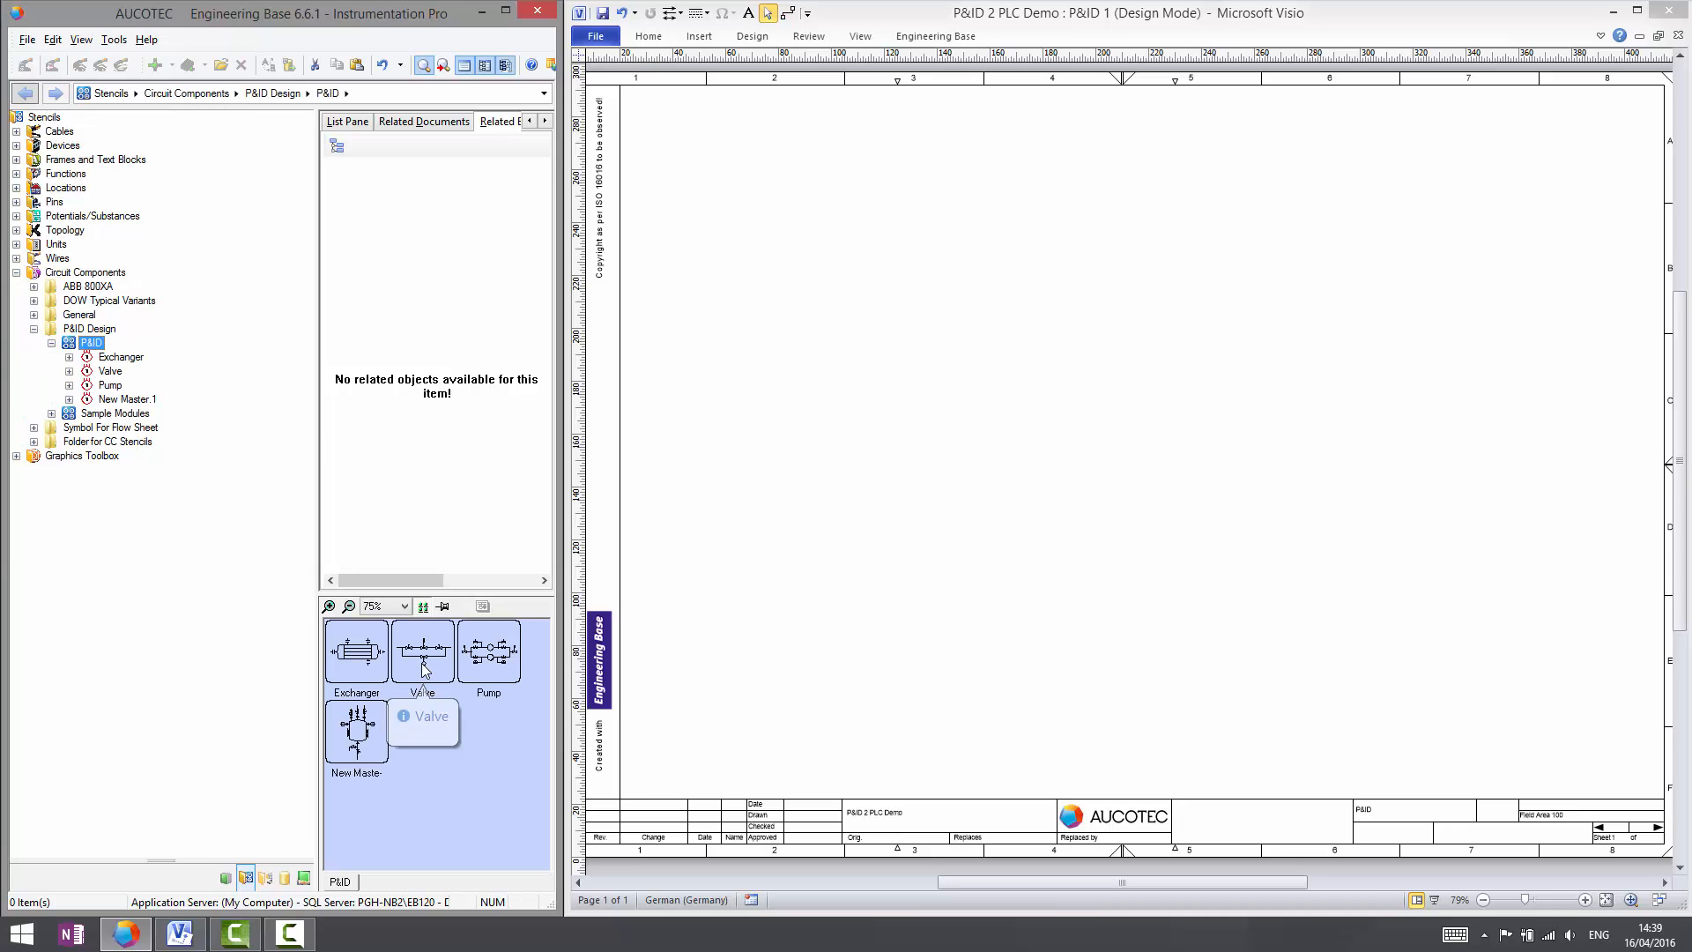
- Place two Valve modules at the sheet's left, the Exchanger beside the lower one, two New Master vessels, and the Pump module at upper right
left_click_drag(424, 659, 742, 185)
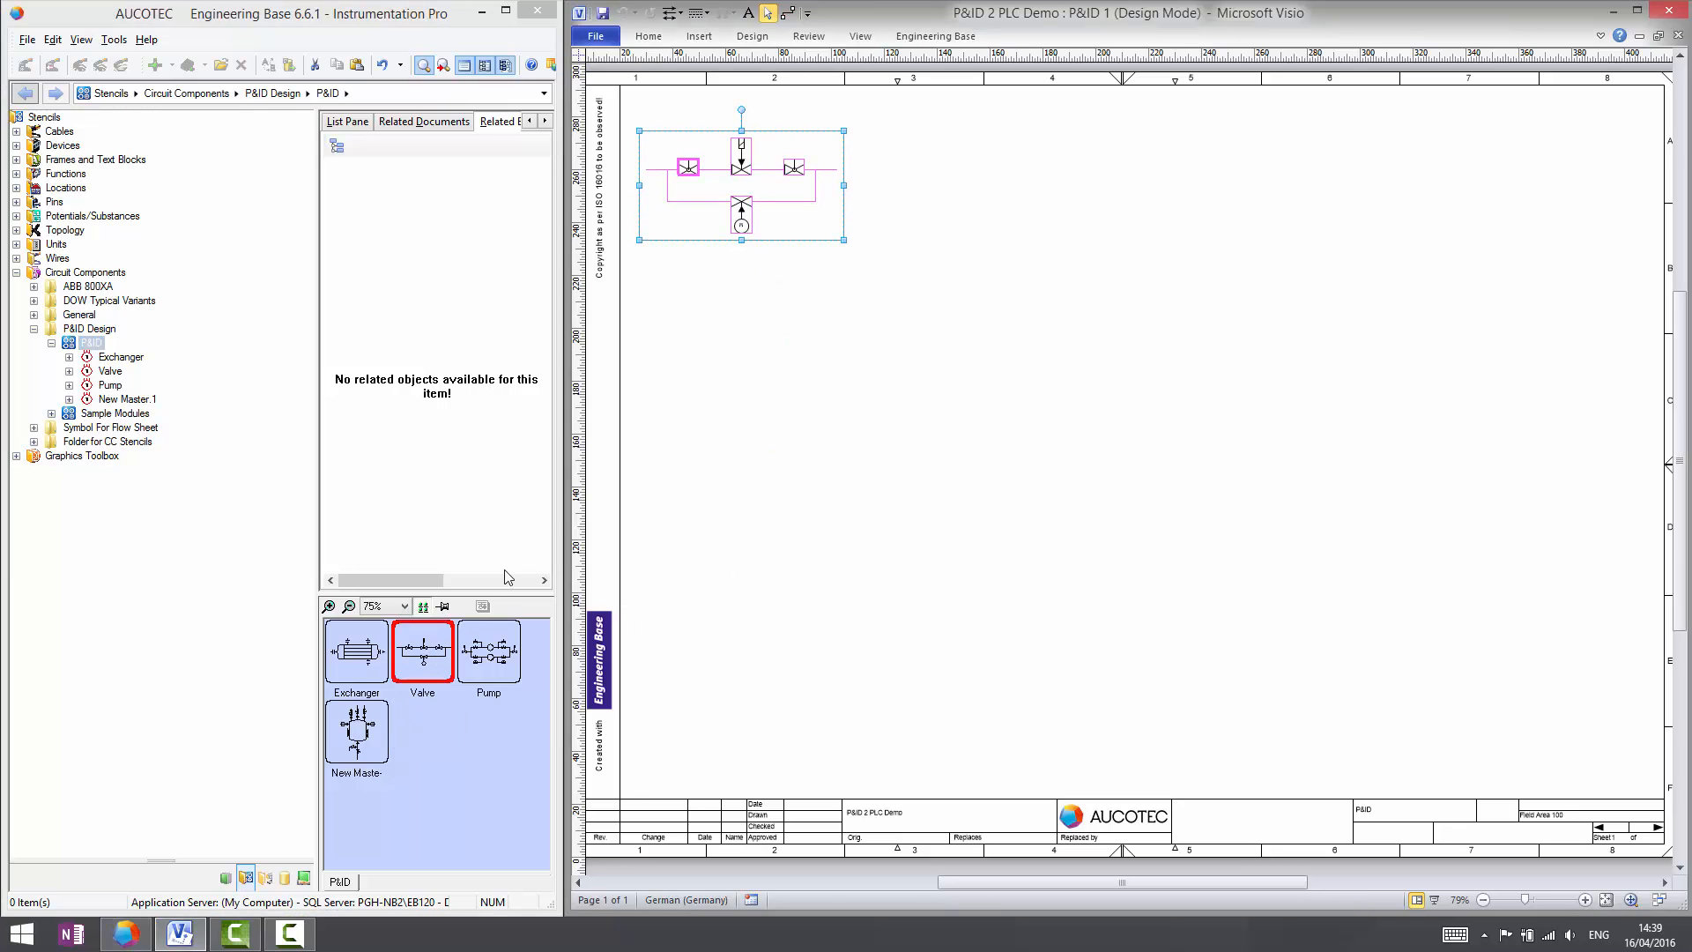
left_click_drag(421, 654, 677, 522)
left_click_drag(358, 732, 1201, 610)
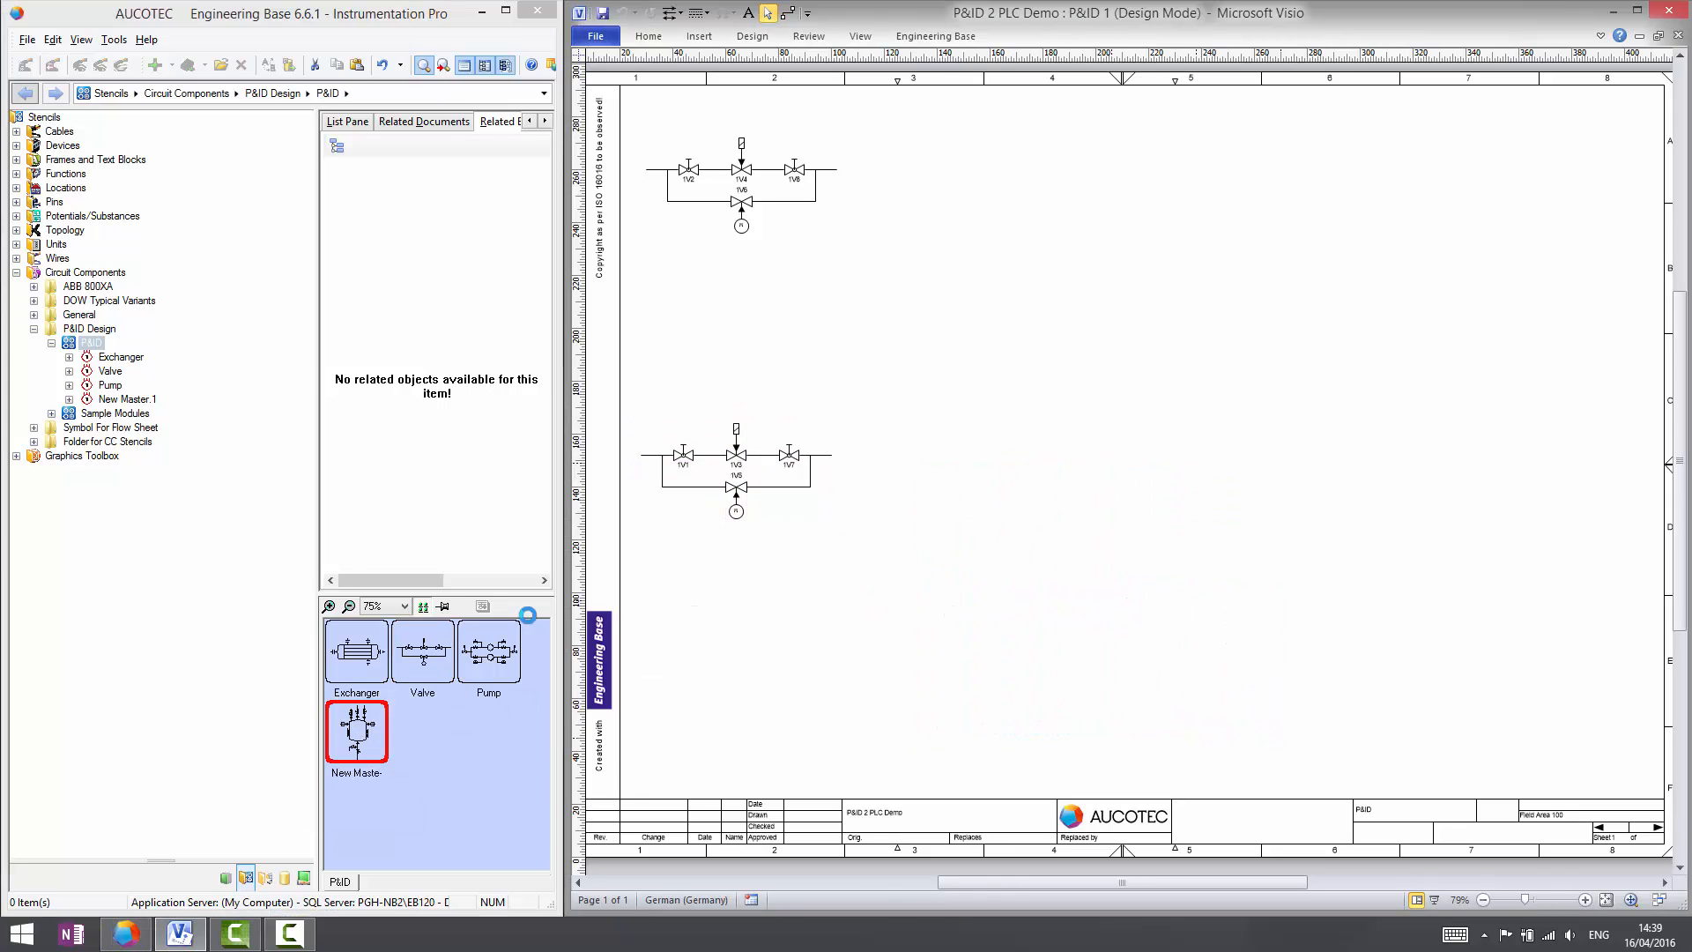
left_click_drag(361, 666, 949, 482)
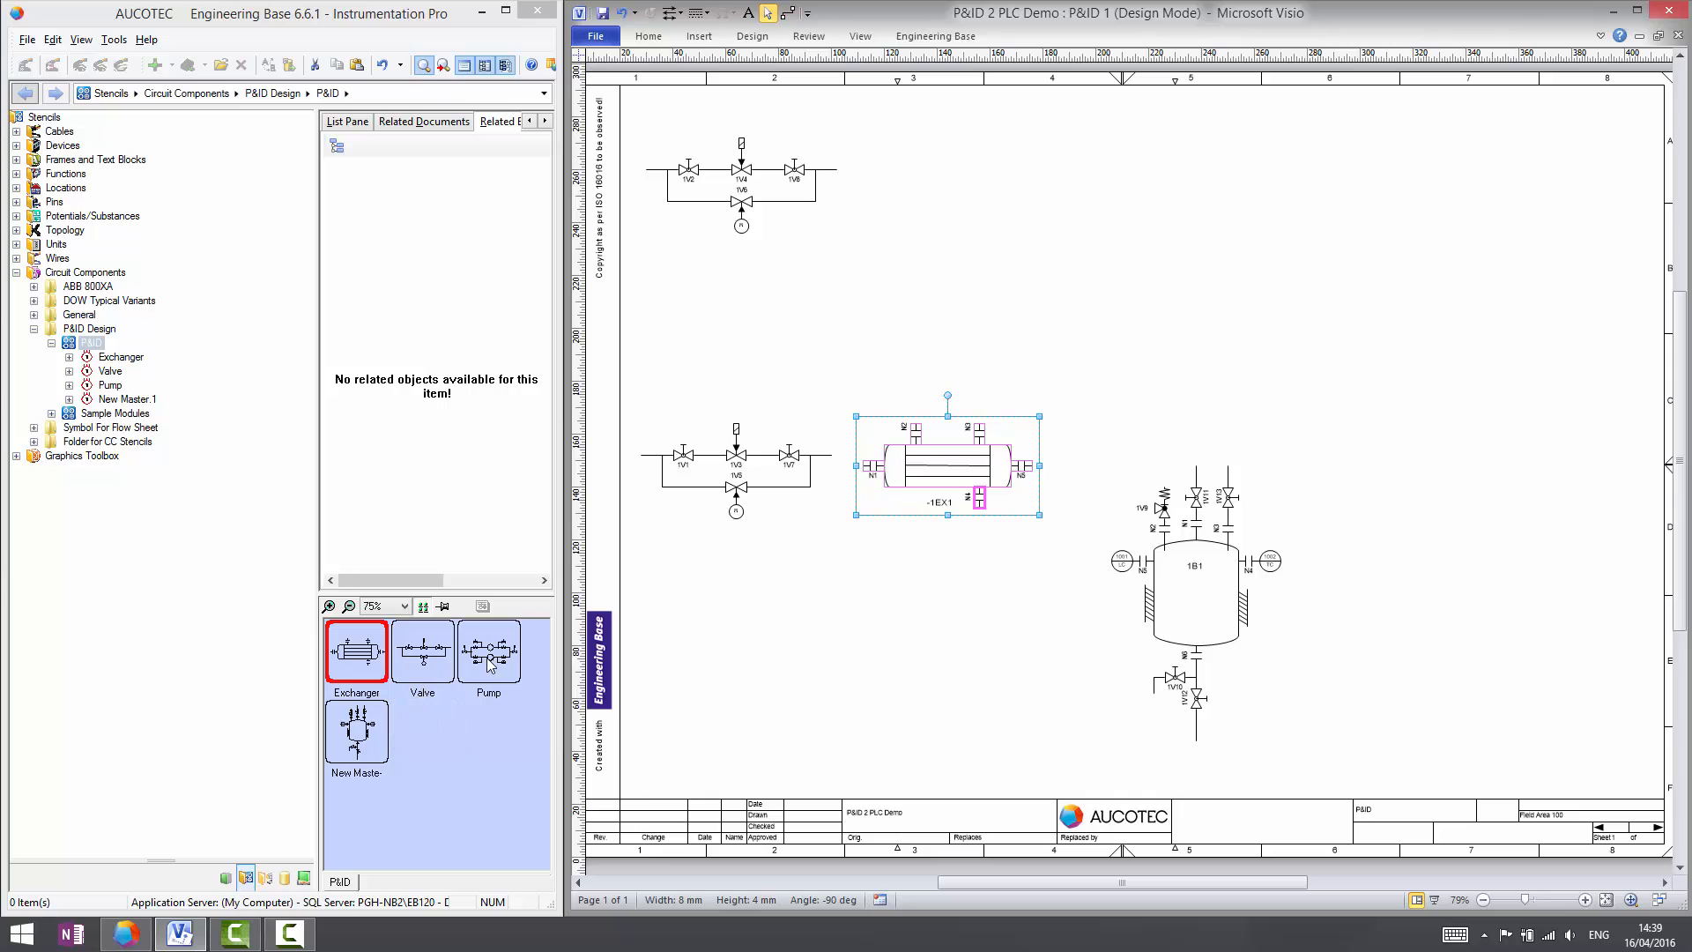
left_click_drag(357, 732, 970, 256)
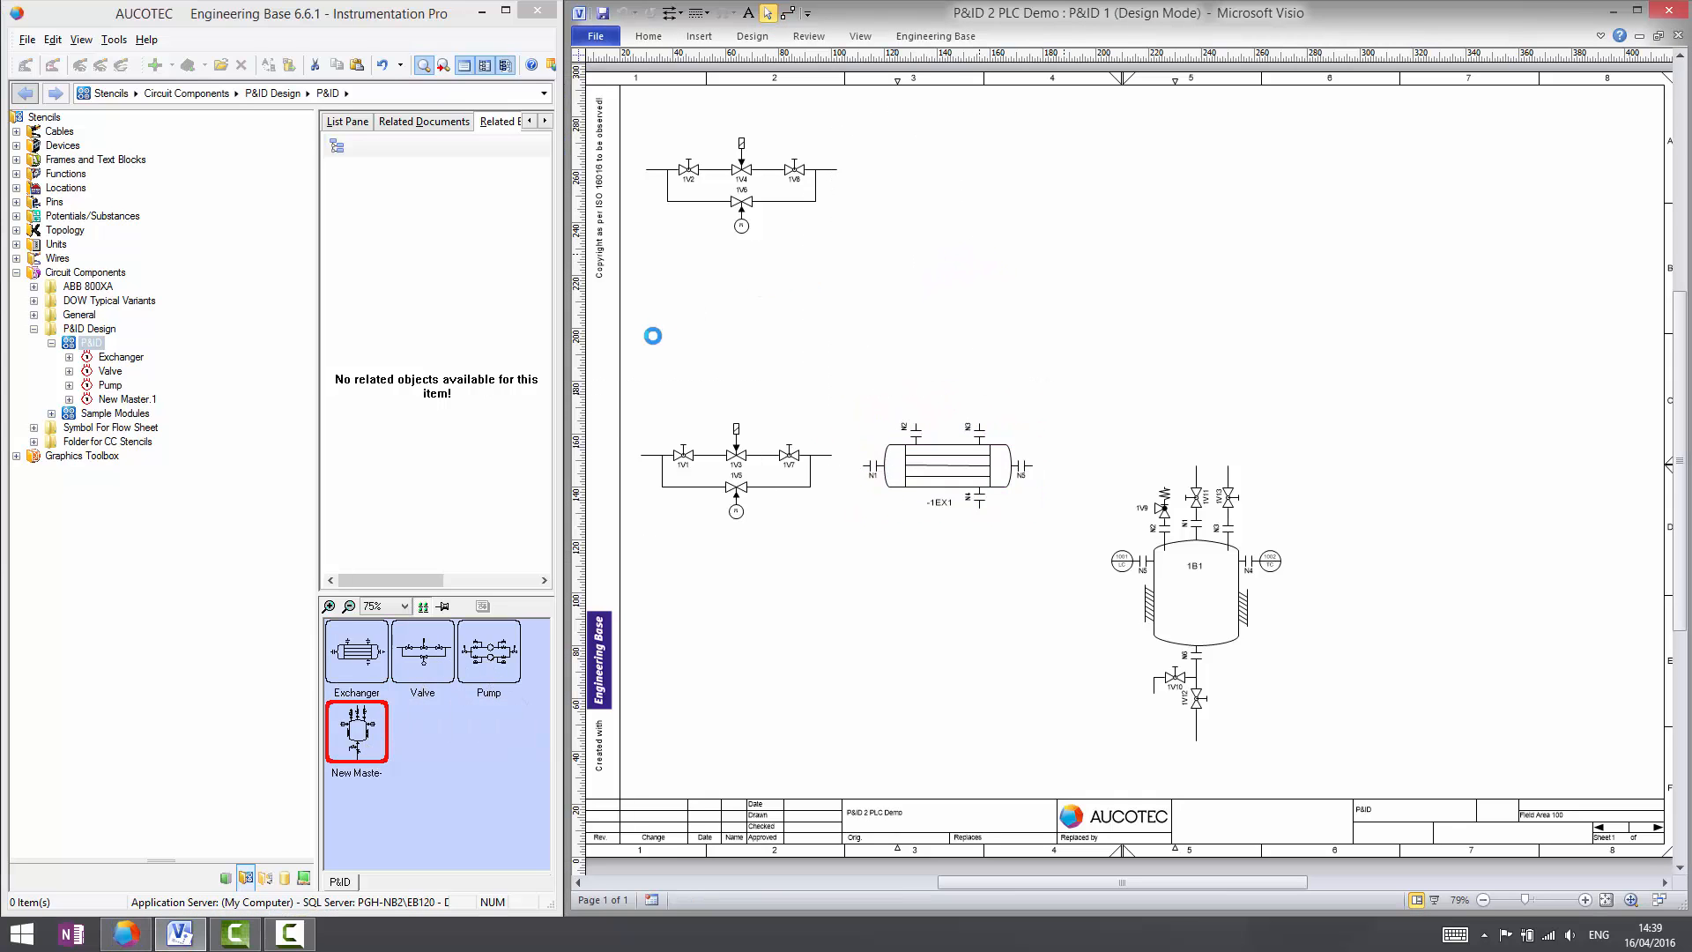
left_click_drag(485, 668, 1269, 284)
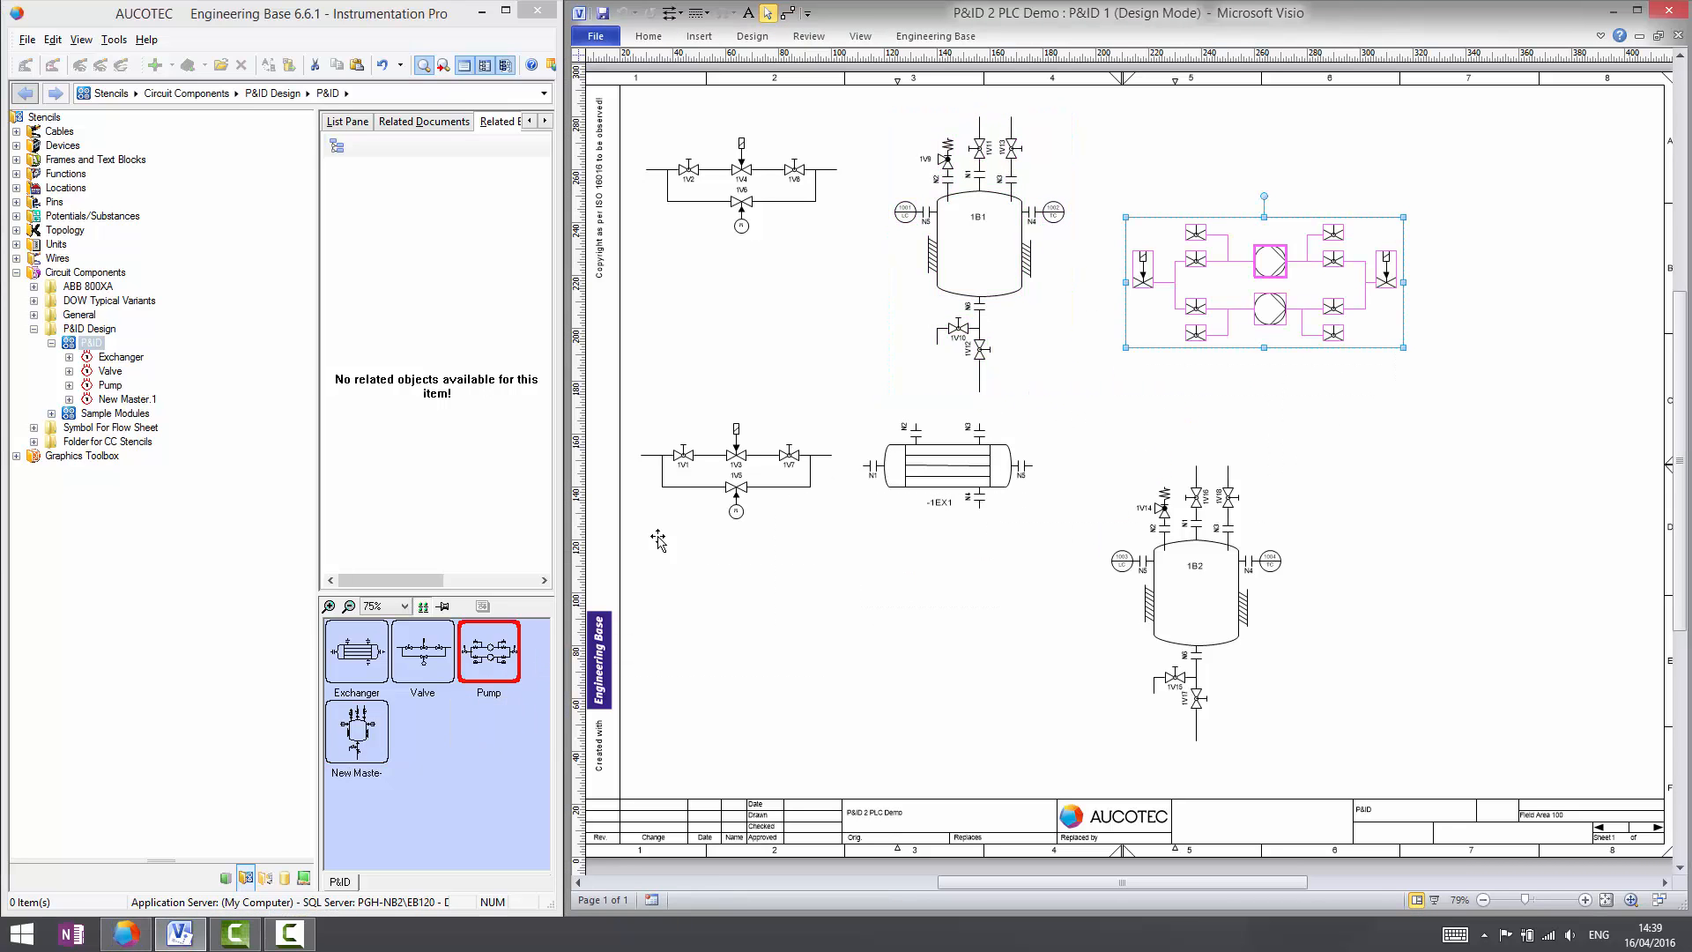
- Add a vertically rotated Valve module beside vessel 1B2 and place a third New Master vessel at the sheet's right edge
left_click_drag(424, 652, 1430, 617)
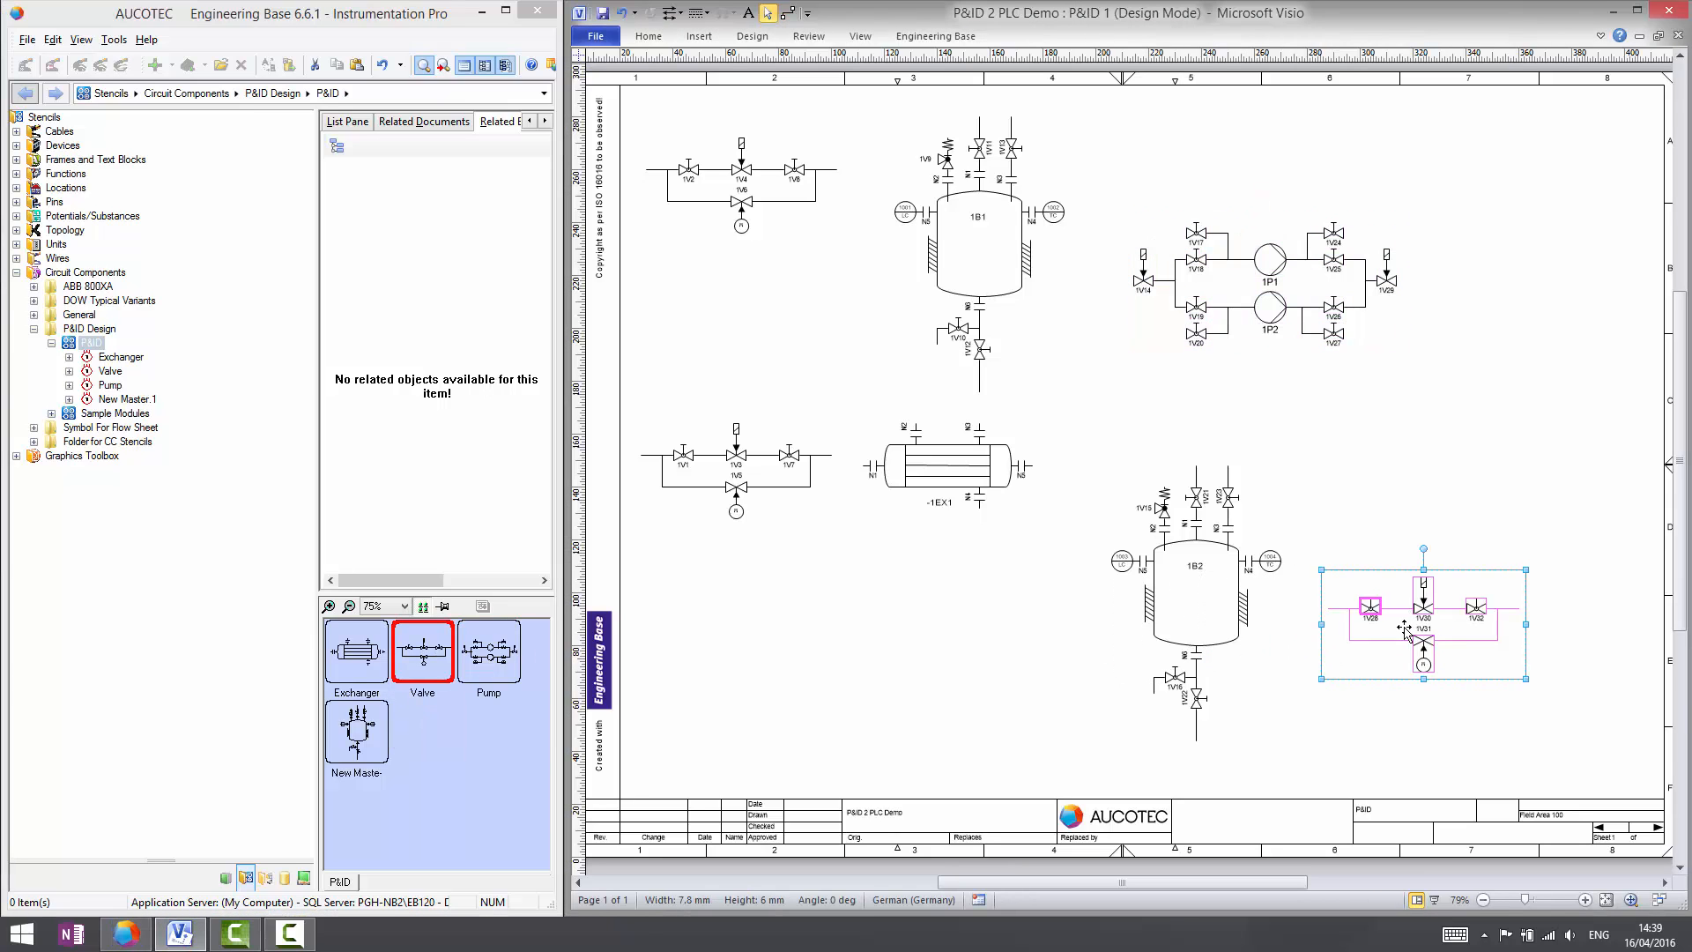
key("ctrl+l")
left_click_drag(1396, 625, 1317, 619)
left_click_drag(359, 733, 1510, 623)
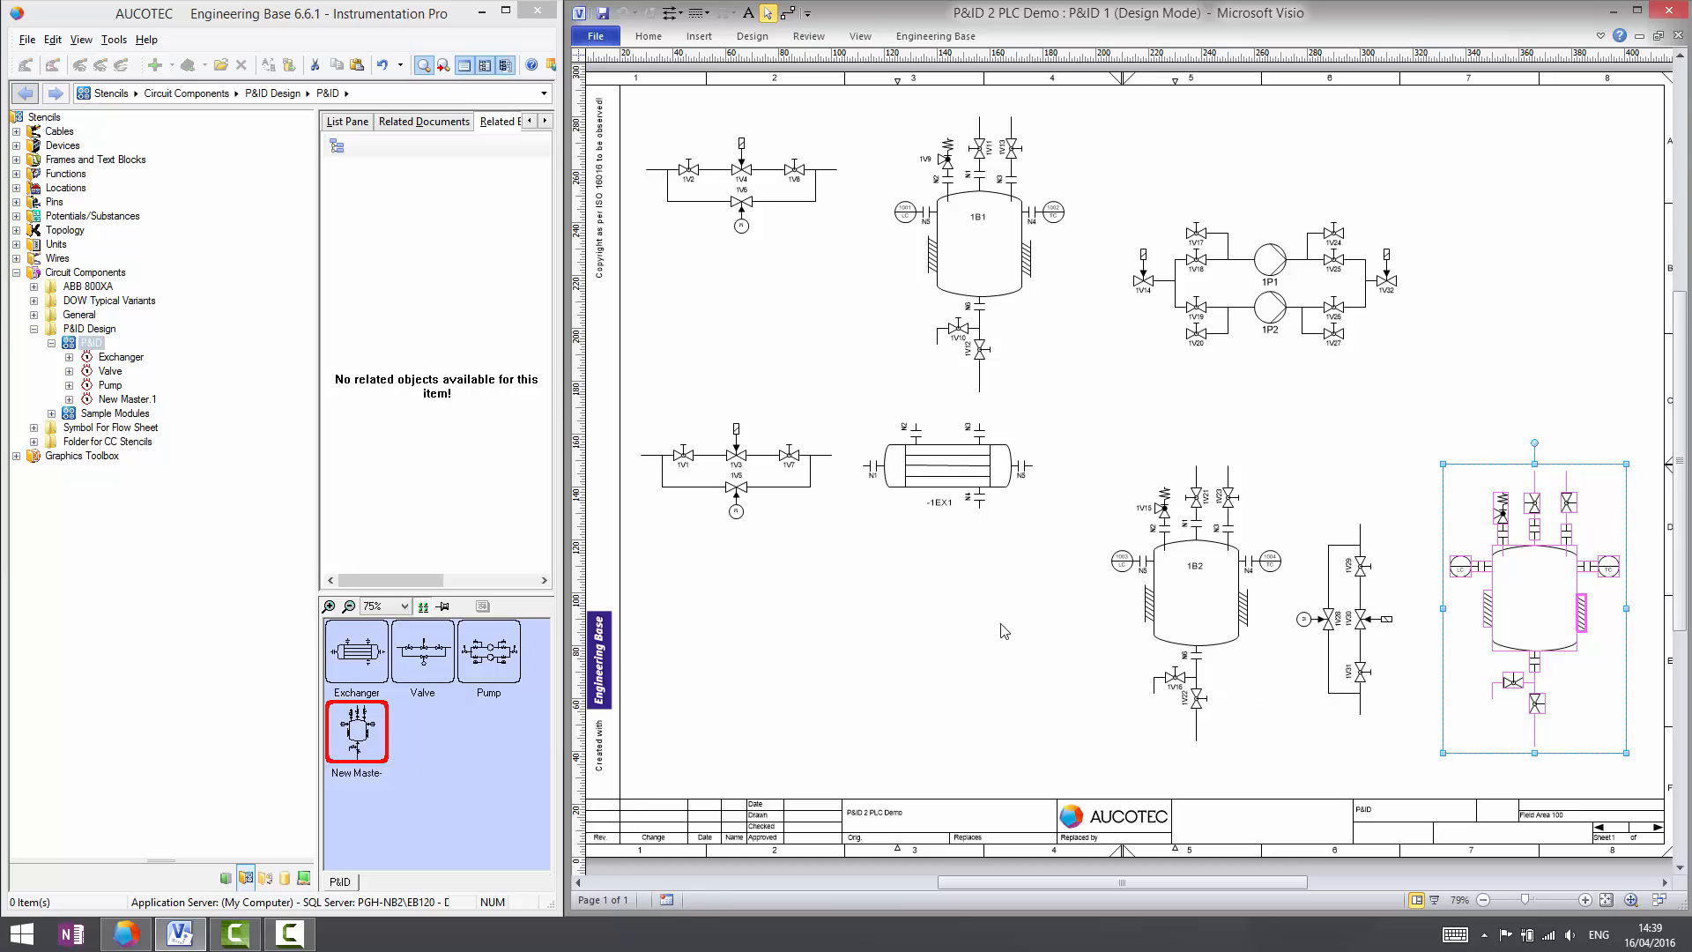
- Connect the upper valve module to vessel 1B1, 1B1's outlet to the pump module, and the lower valve module through the exchanger to 1B2
left_click(787, 12)
left_click_drag(847, 166, 978, 141)
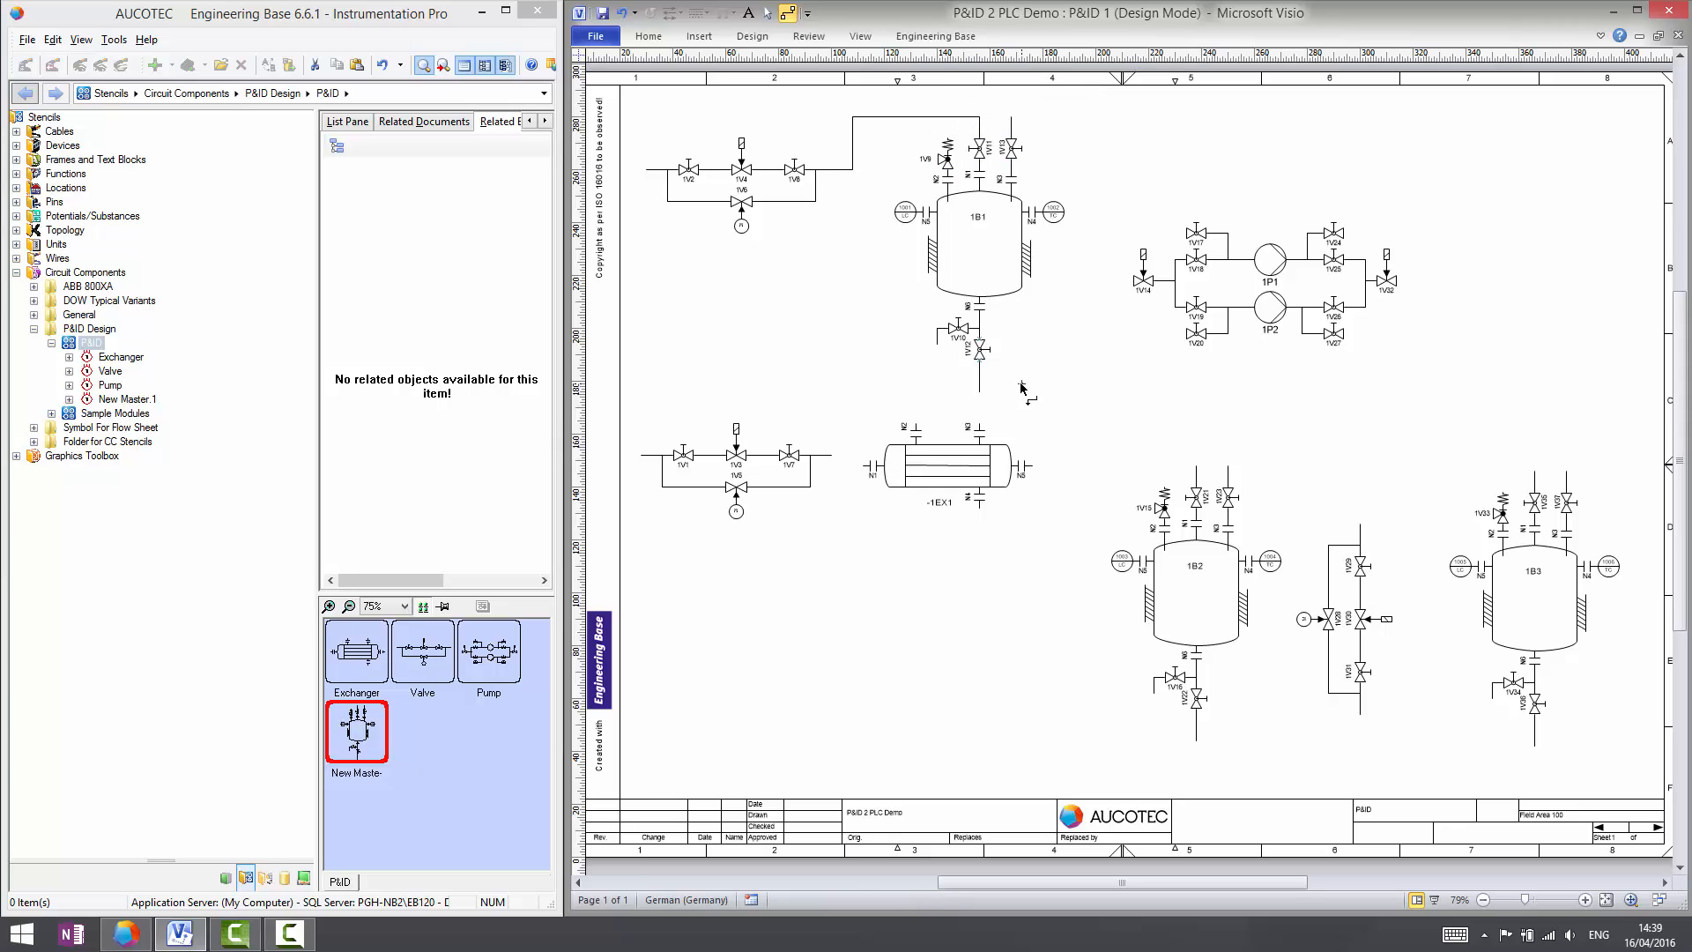
left_click_drag(980, 390, 1137, 280)
left_click_drag(853, 455, 871, 465)
left_click_drag(1042, 472, 1196, 465)
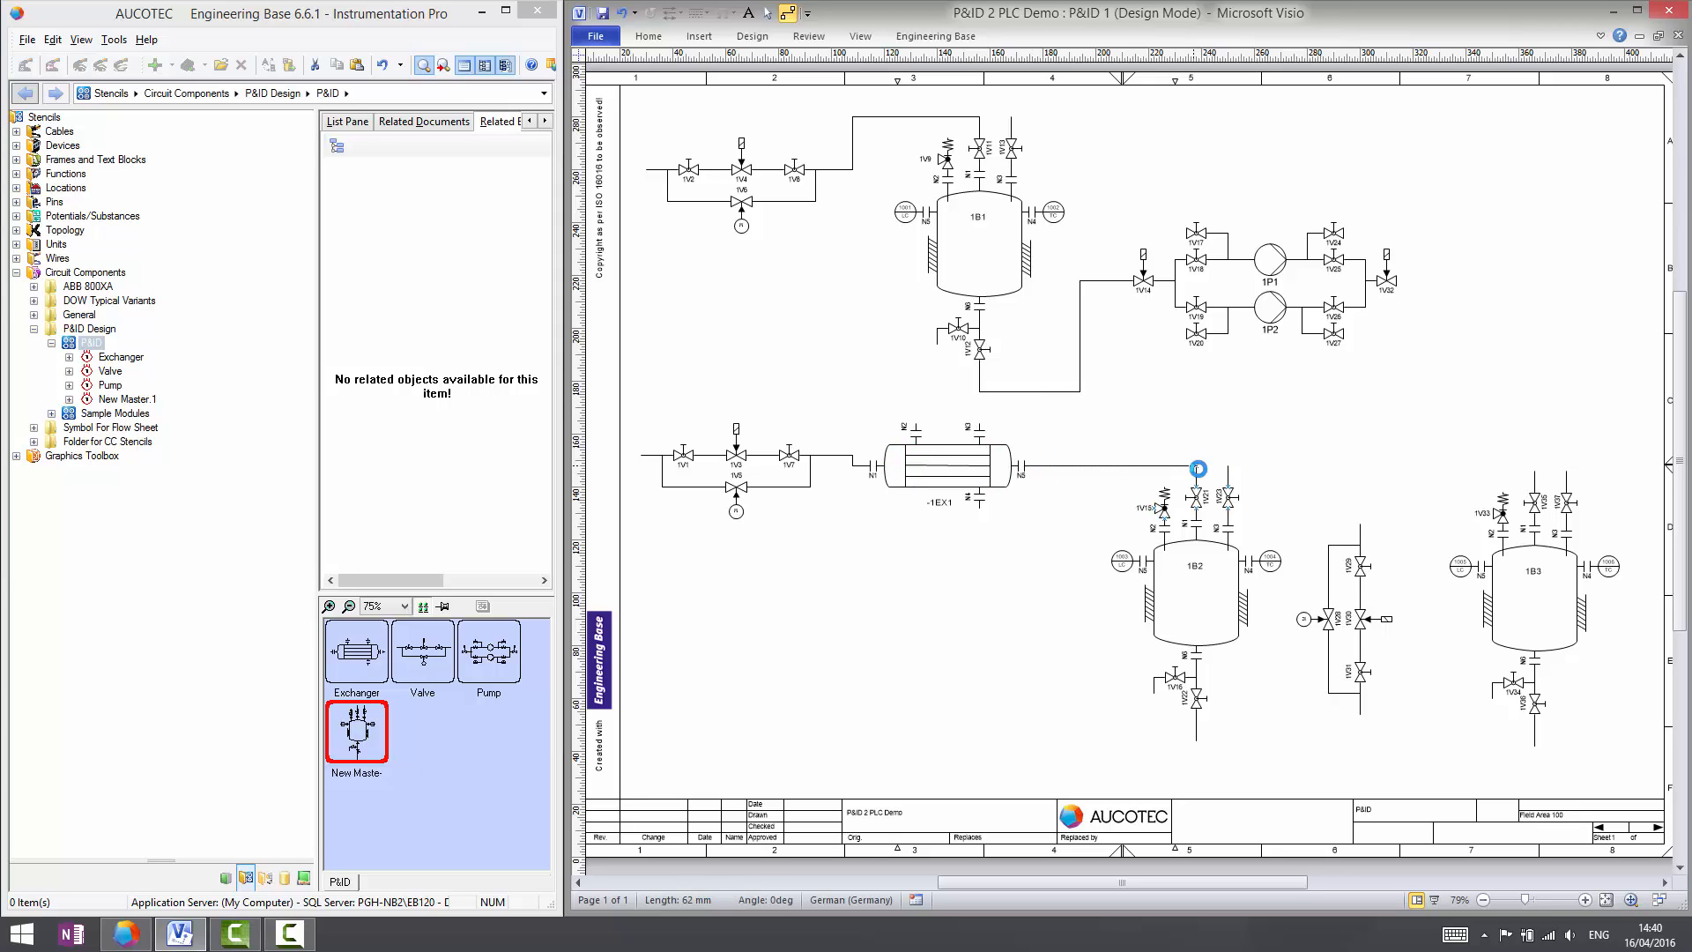
- Connect 1B2's outlet through the vertical valve module to 1B3, link the pump module to 1B3, and extend 1B3's outlet line rightward
left_click_drag(1196, 741, 1360, 713)
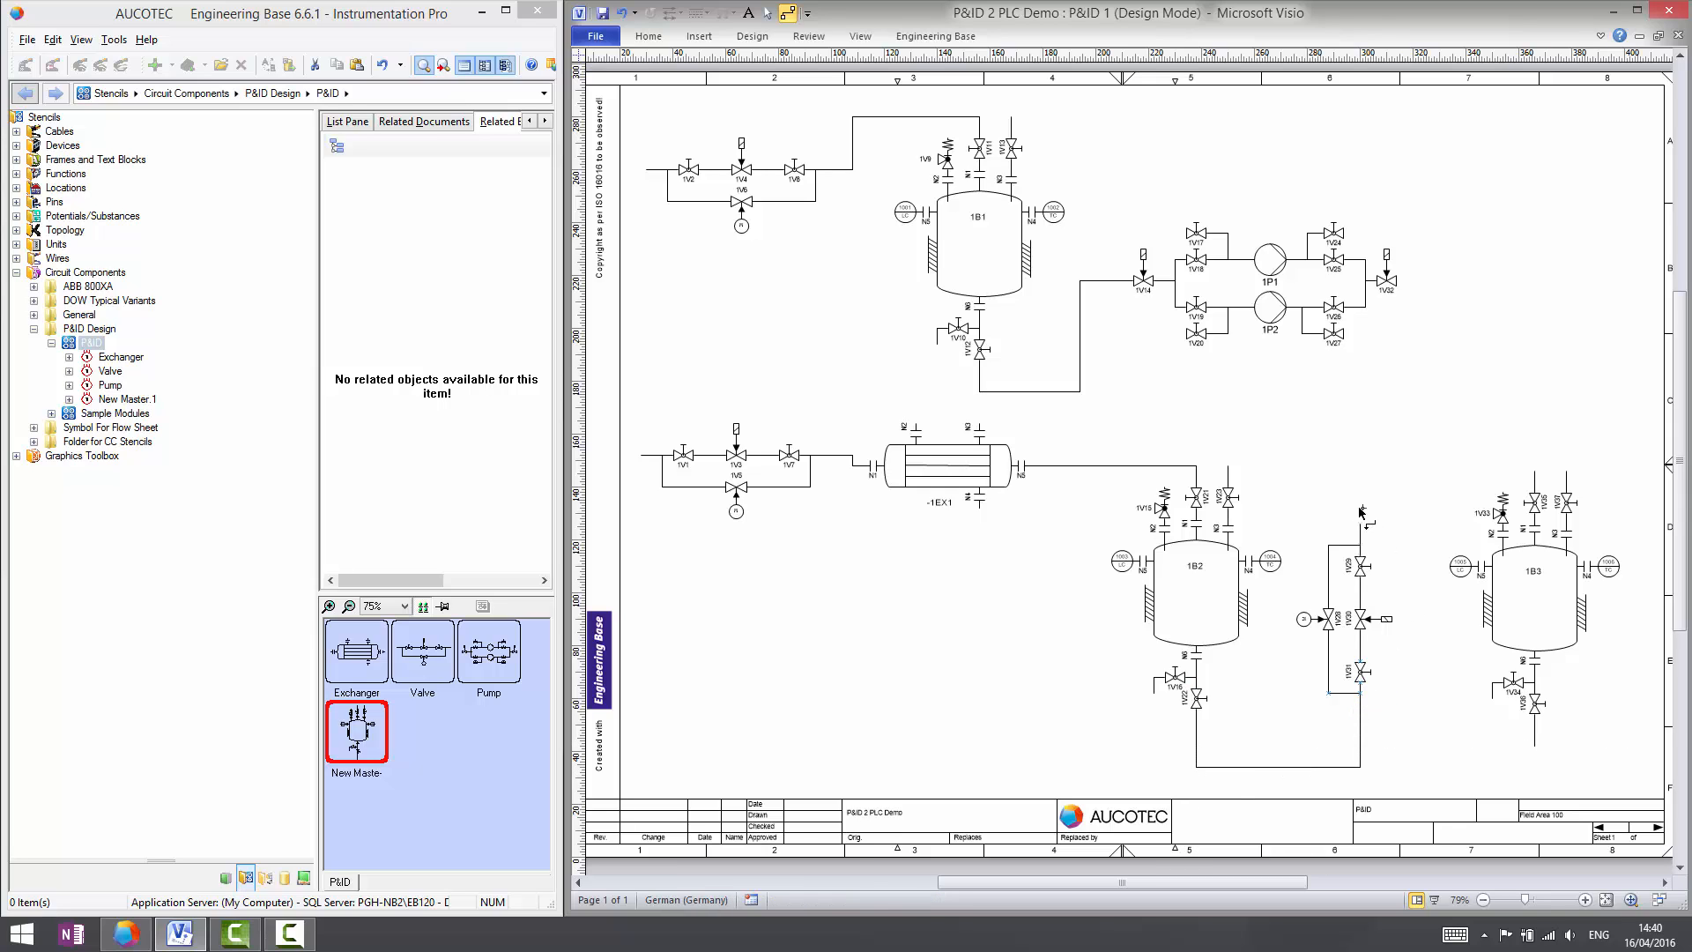
left_click_drag(1360, 527, 1533, 474)
left_click_drag(1407, 284, 1569, 475)
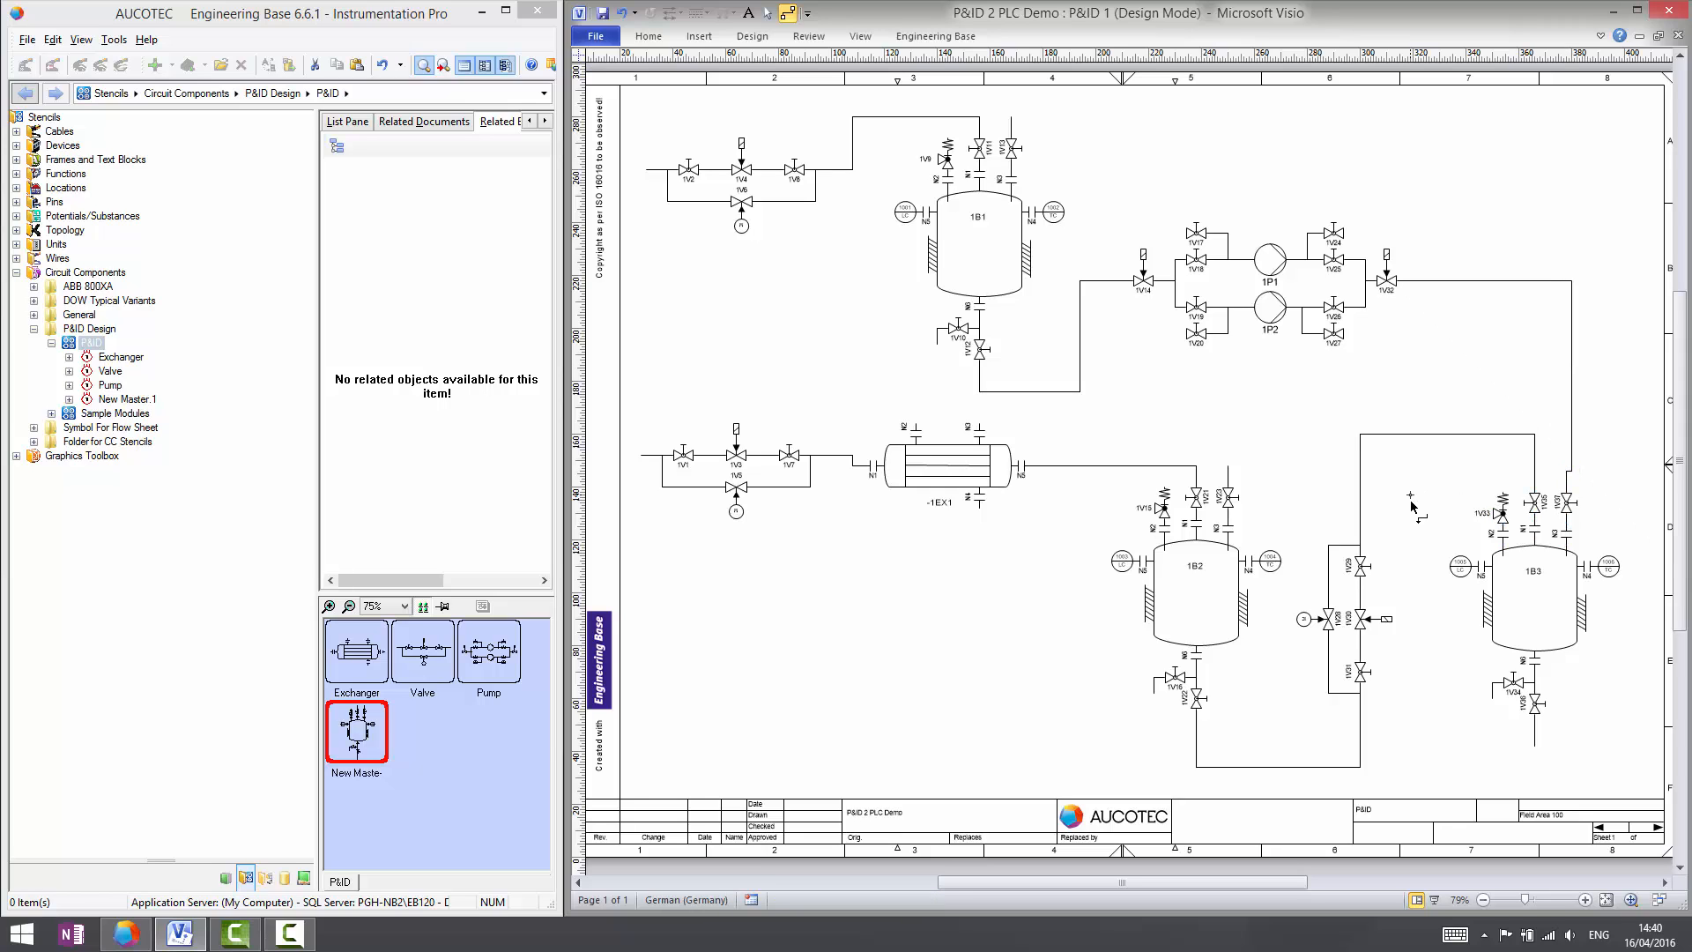
left_click_drag(1536, 747, 1588, 746)
- Return to the project tree, collapse Field Area 100, and open the Level Control Sensors worksheet for the Equipment folder
left_click(304, 878)
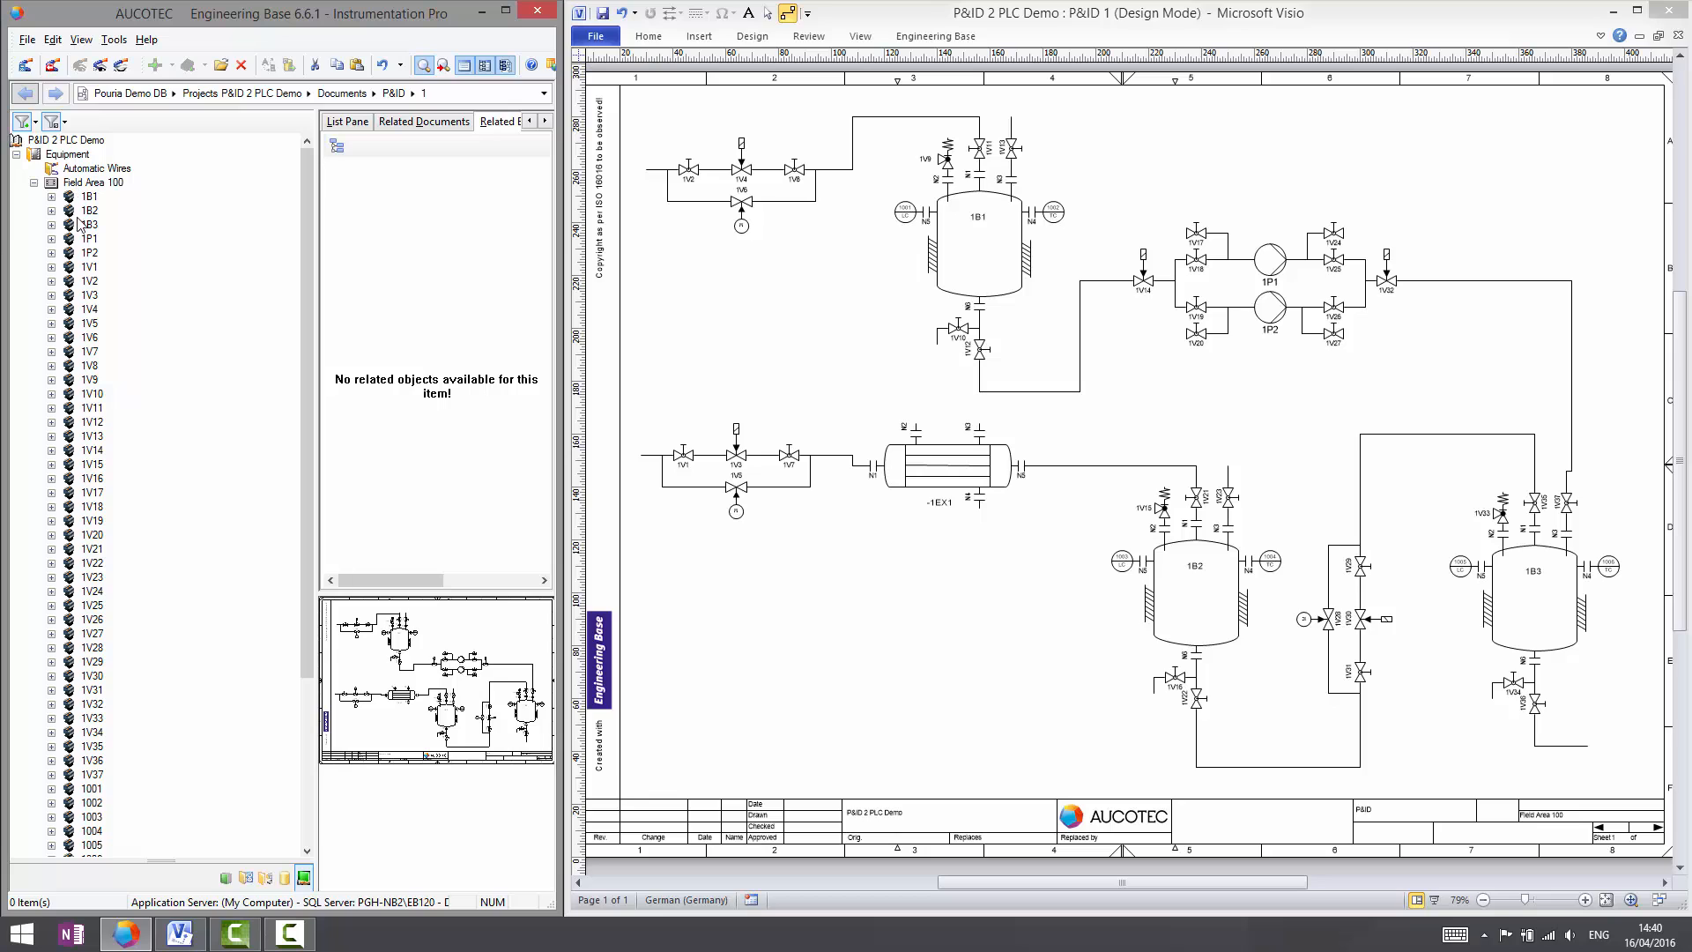
left_click(34, 182)
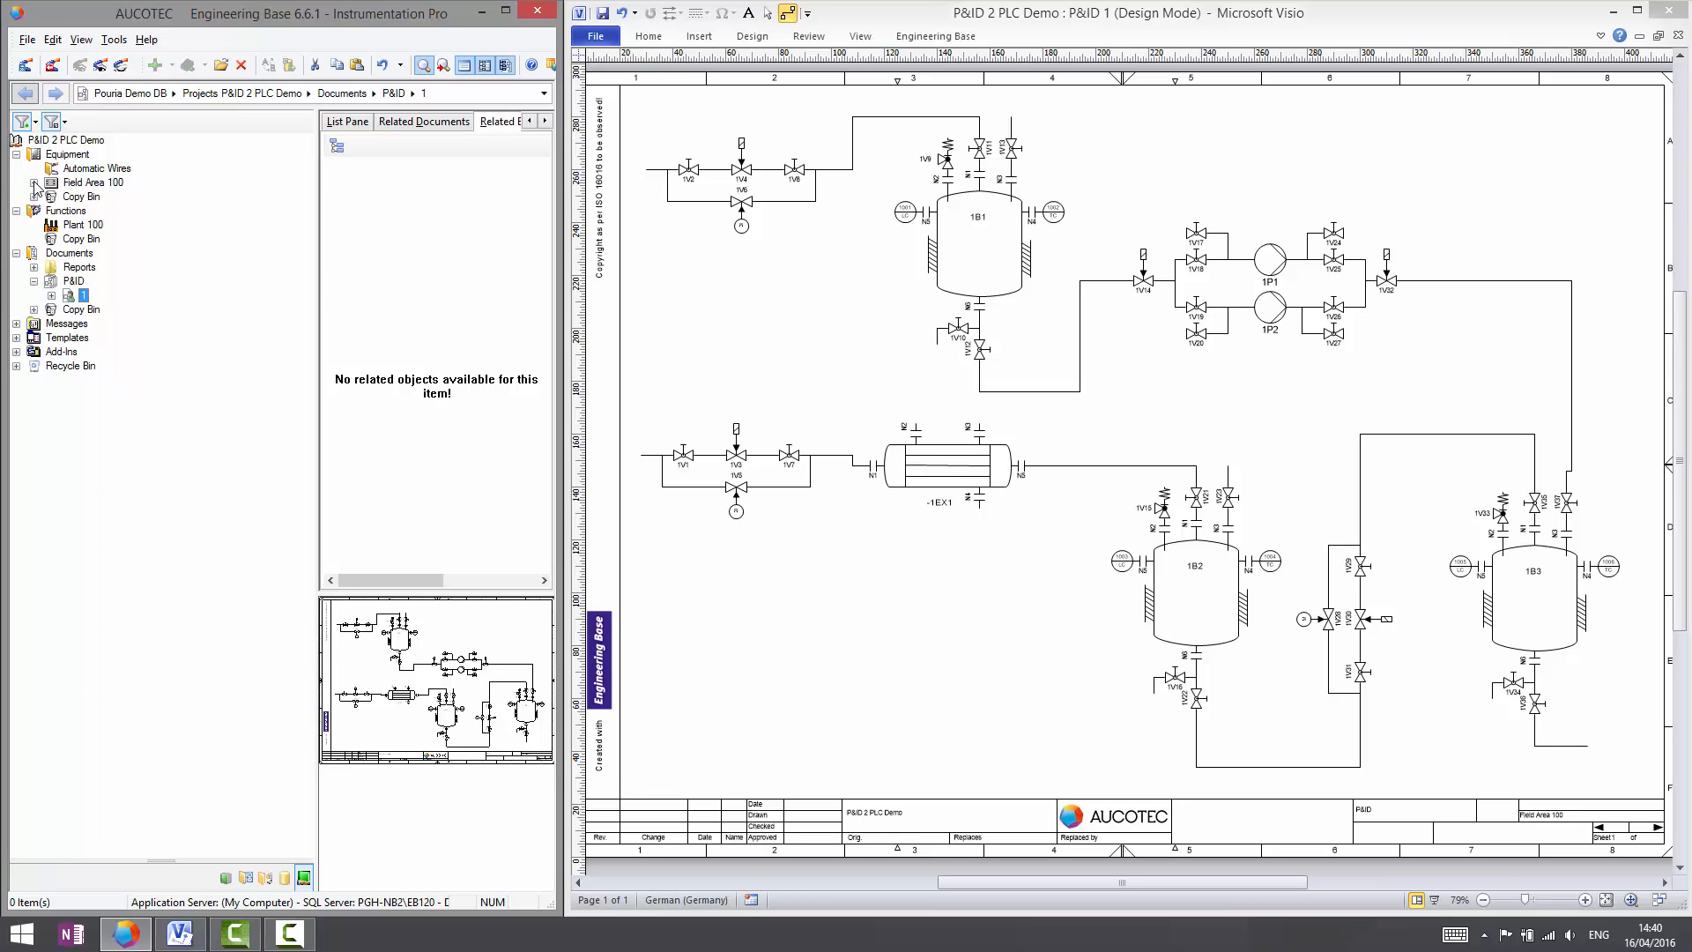
left_click(68, 156)
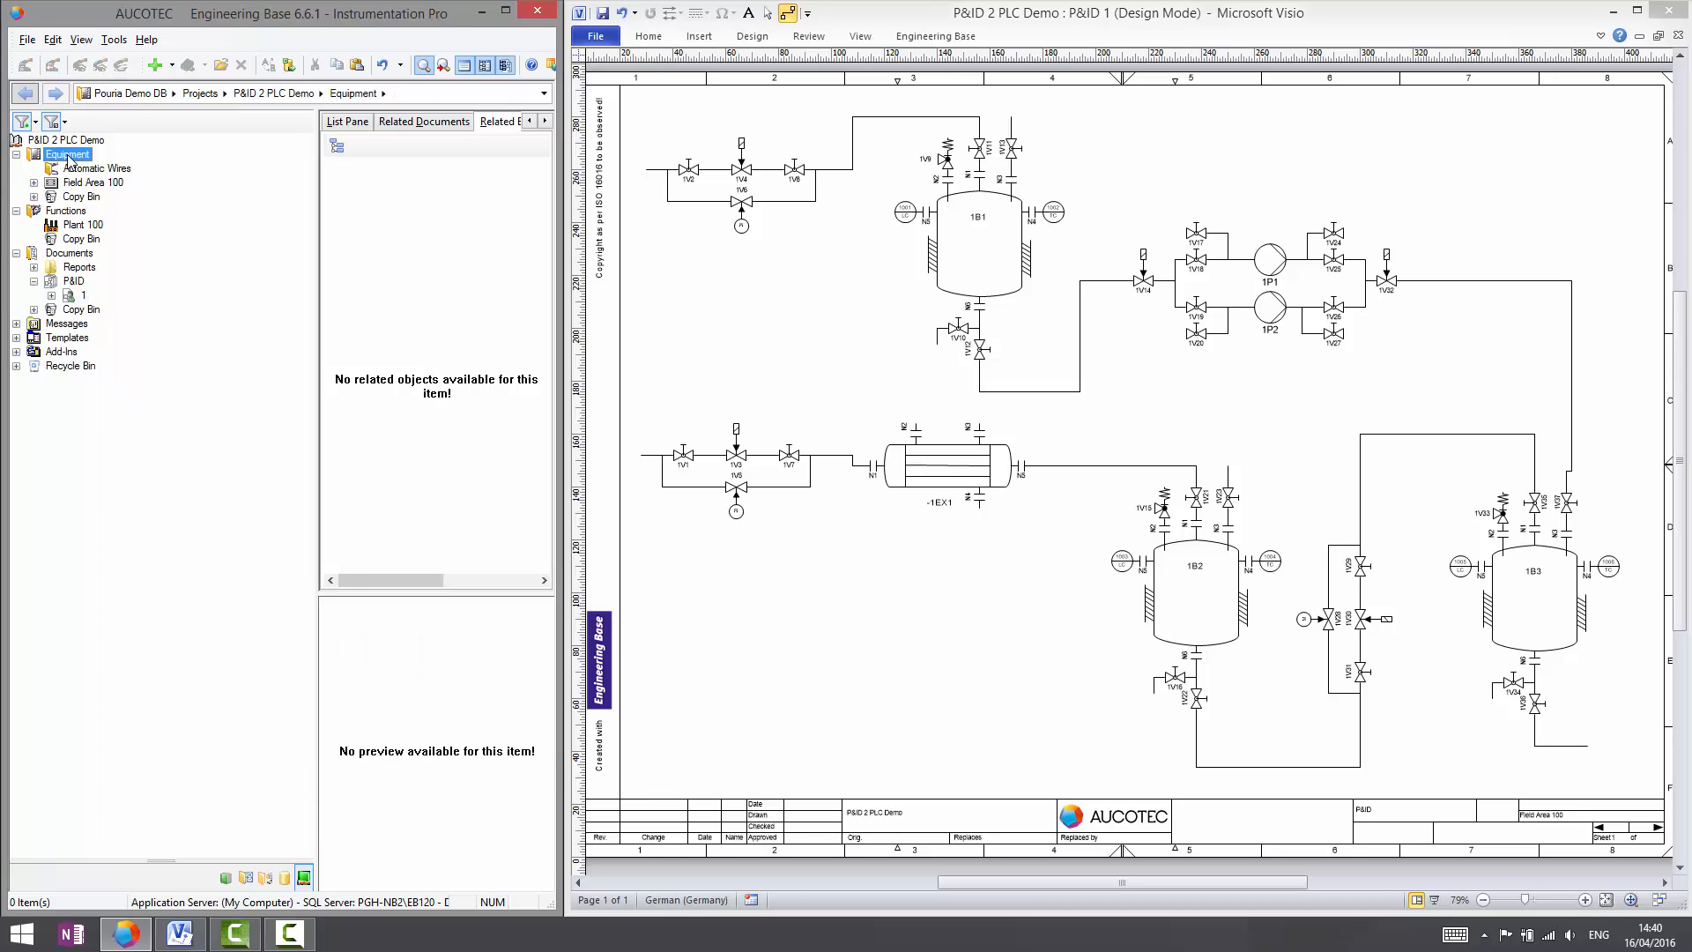
right_click(68, 157)
mouse_move(151, 187)
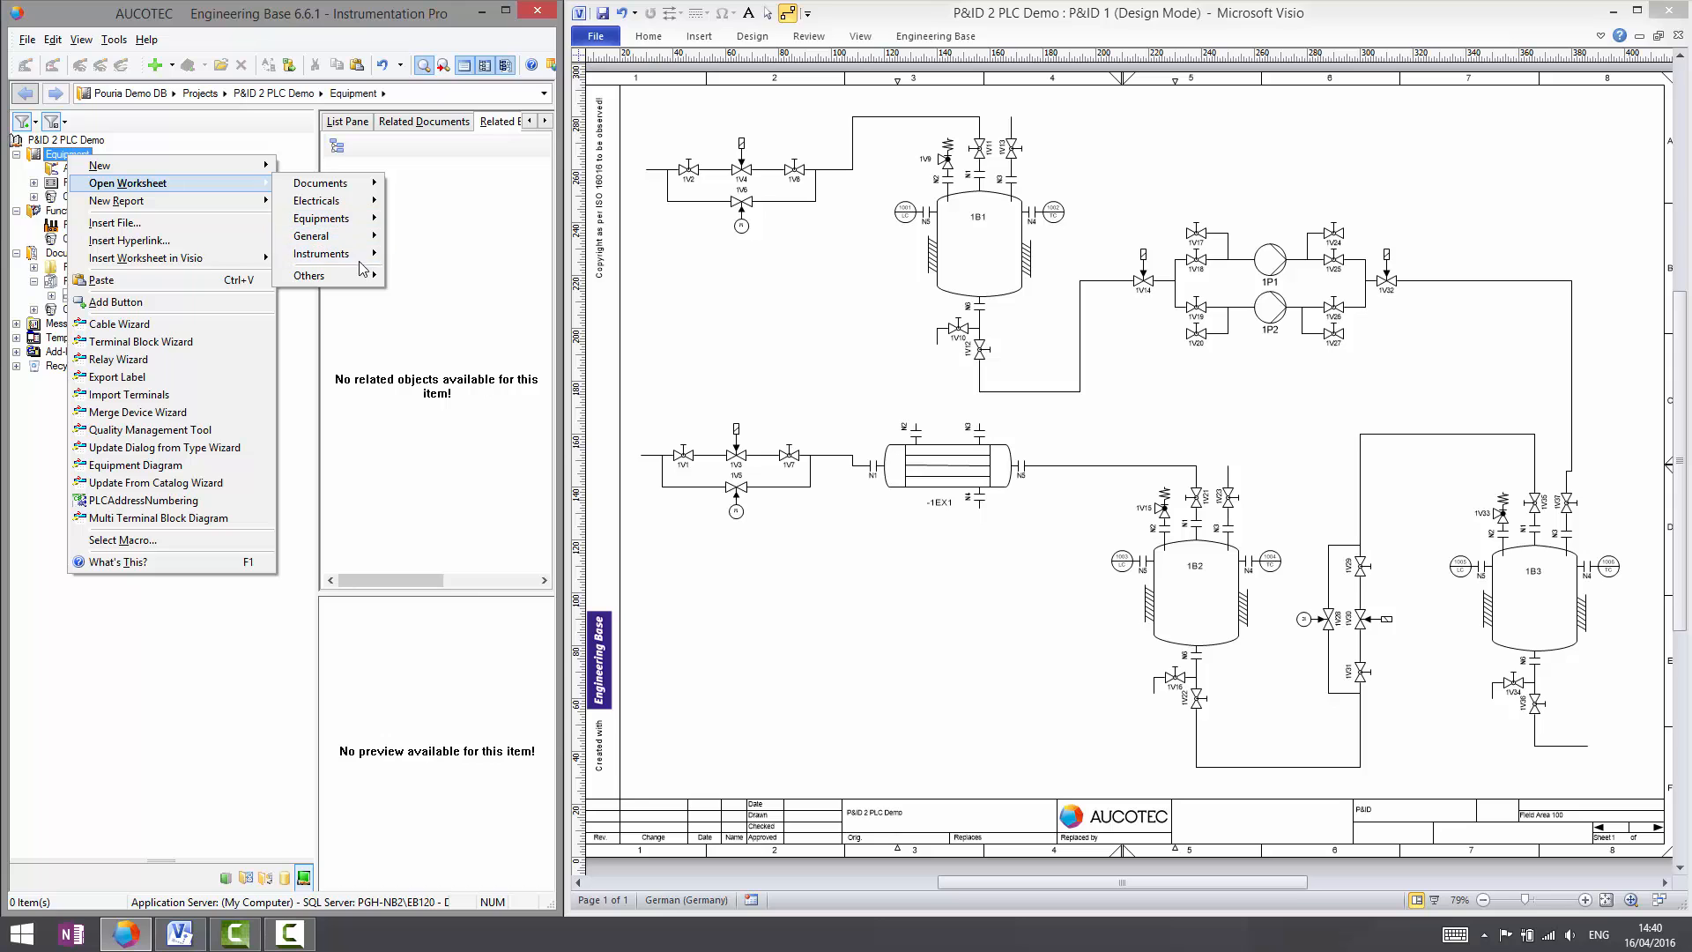
mouse_move(361, 268)
left_click(223, 260)
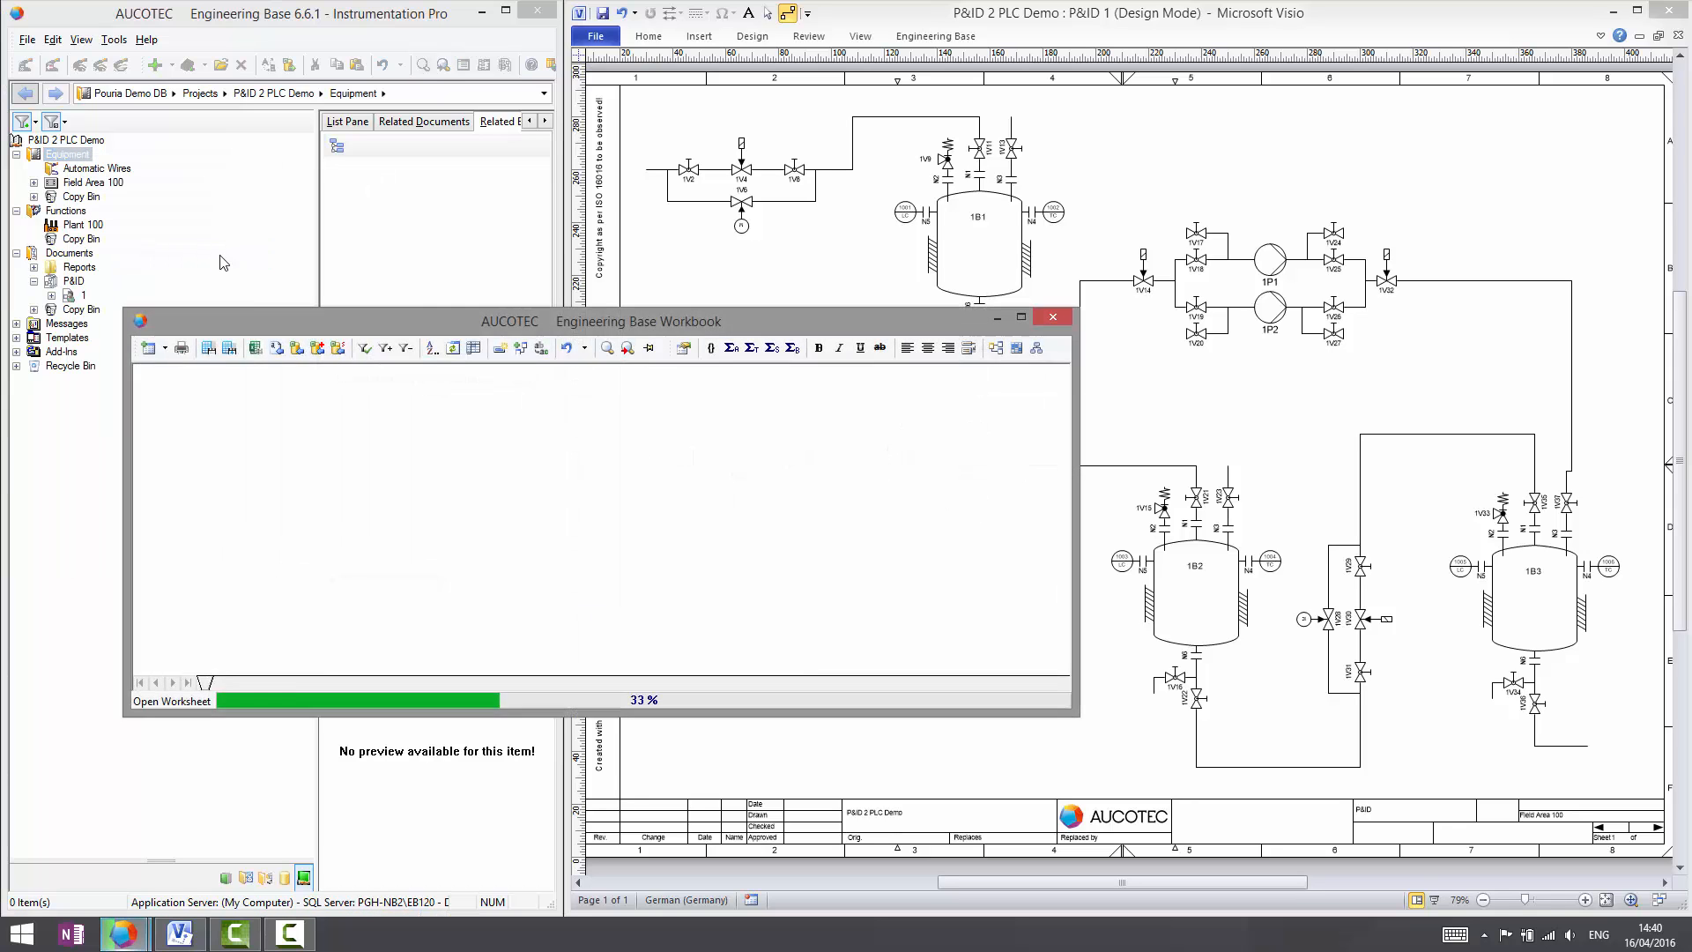
- Select all three LC sensor records in the worksheet and run the Create_Tag_Function macro on them
left_click(289, 412)
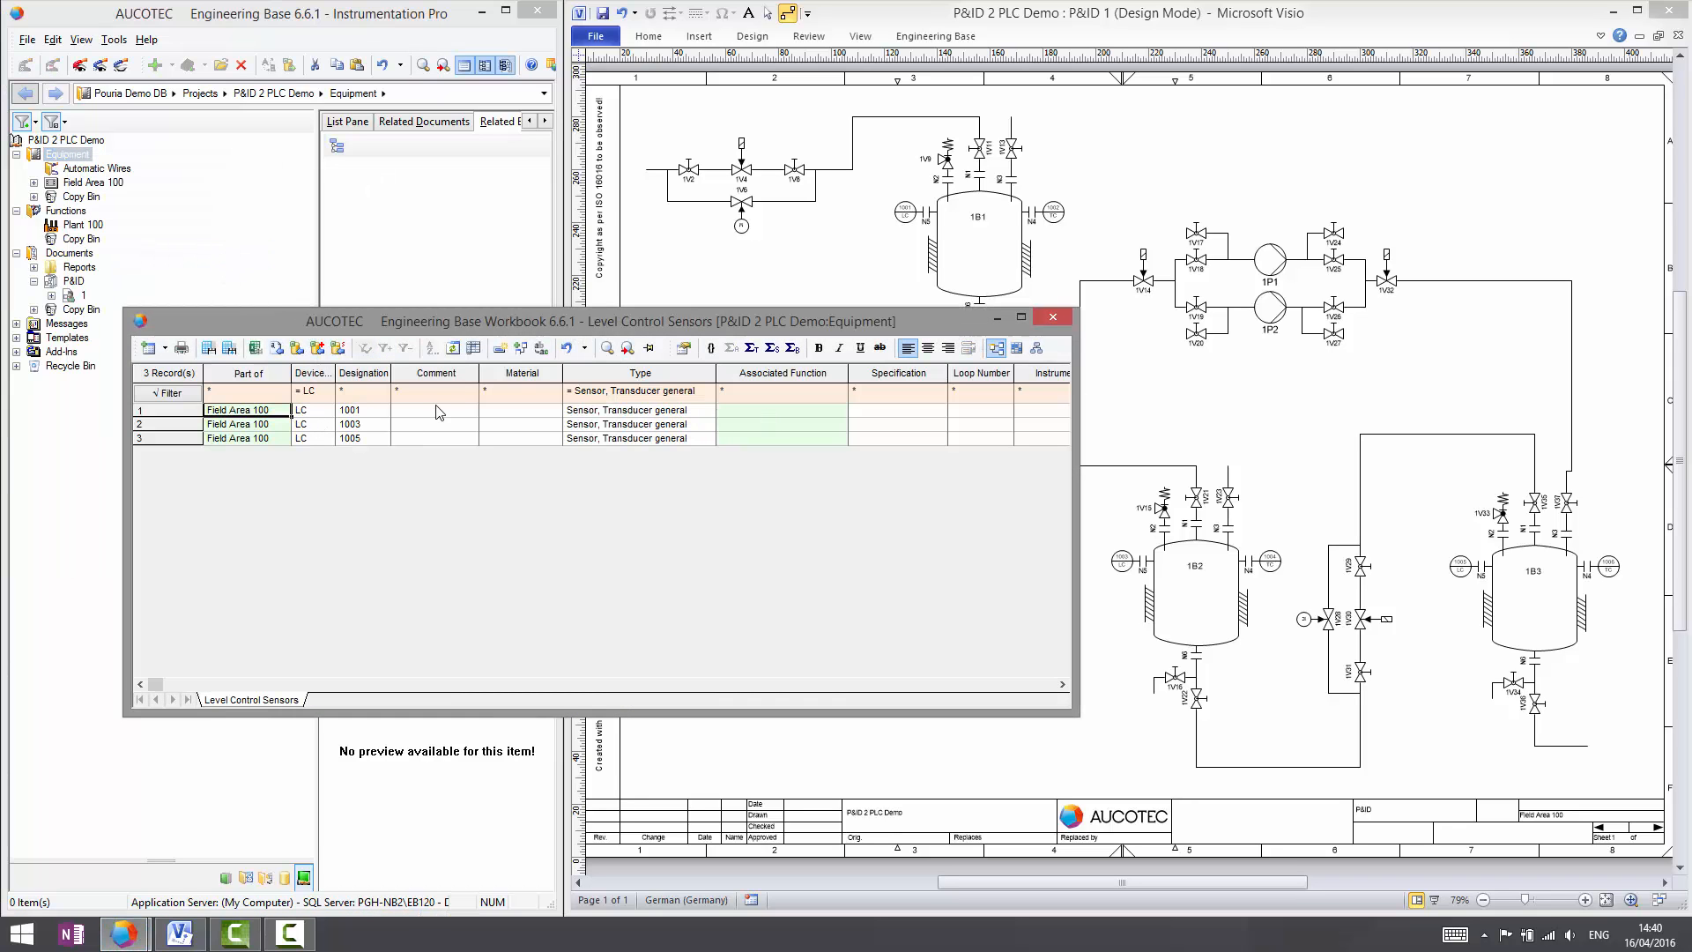
left_click(176, 438)
left_click(175, 414)
left_click(176, 439, "shift")
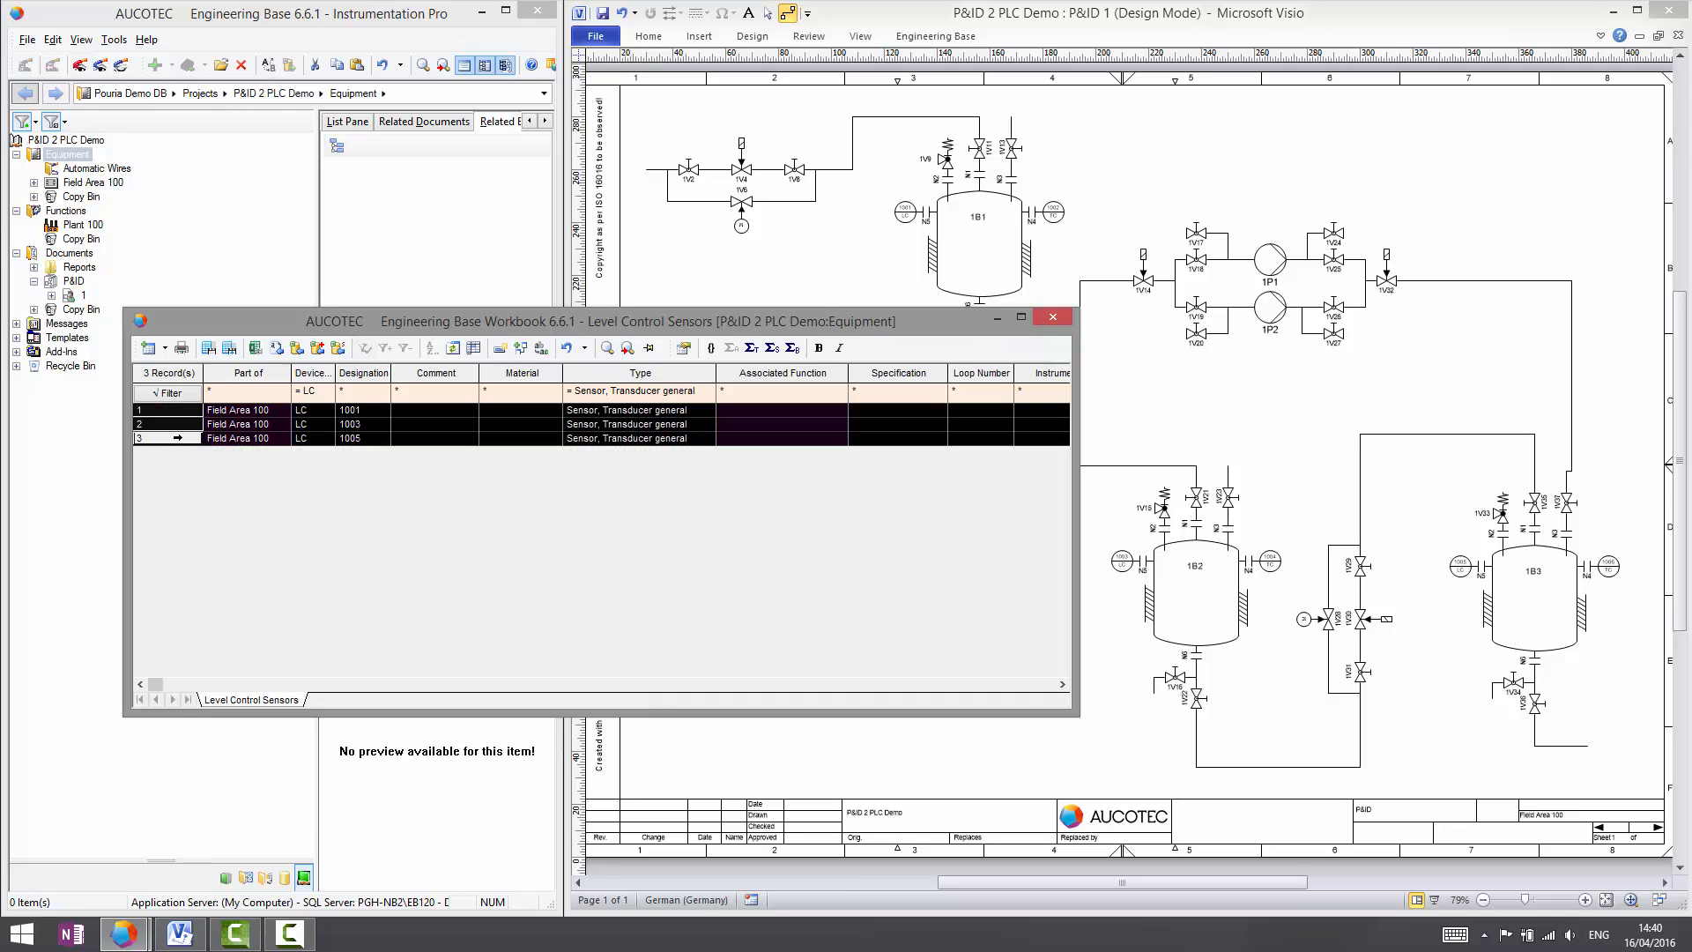
right_click(178, 438)
left_click(229, 671)
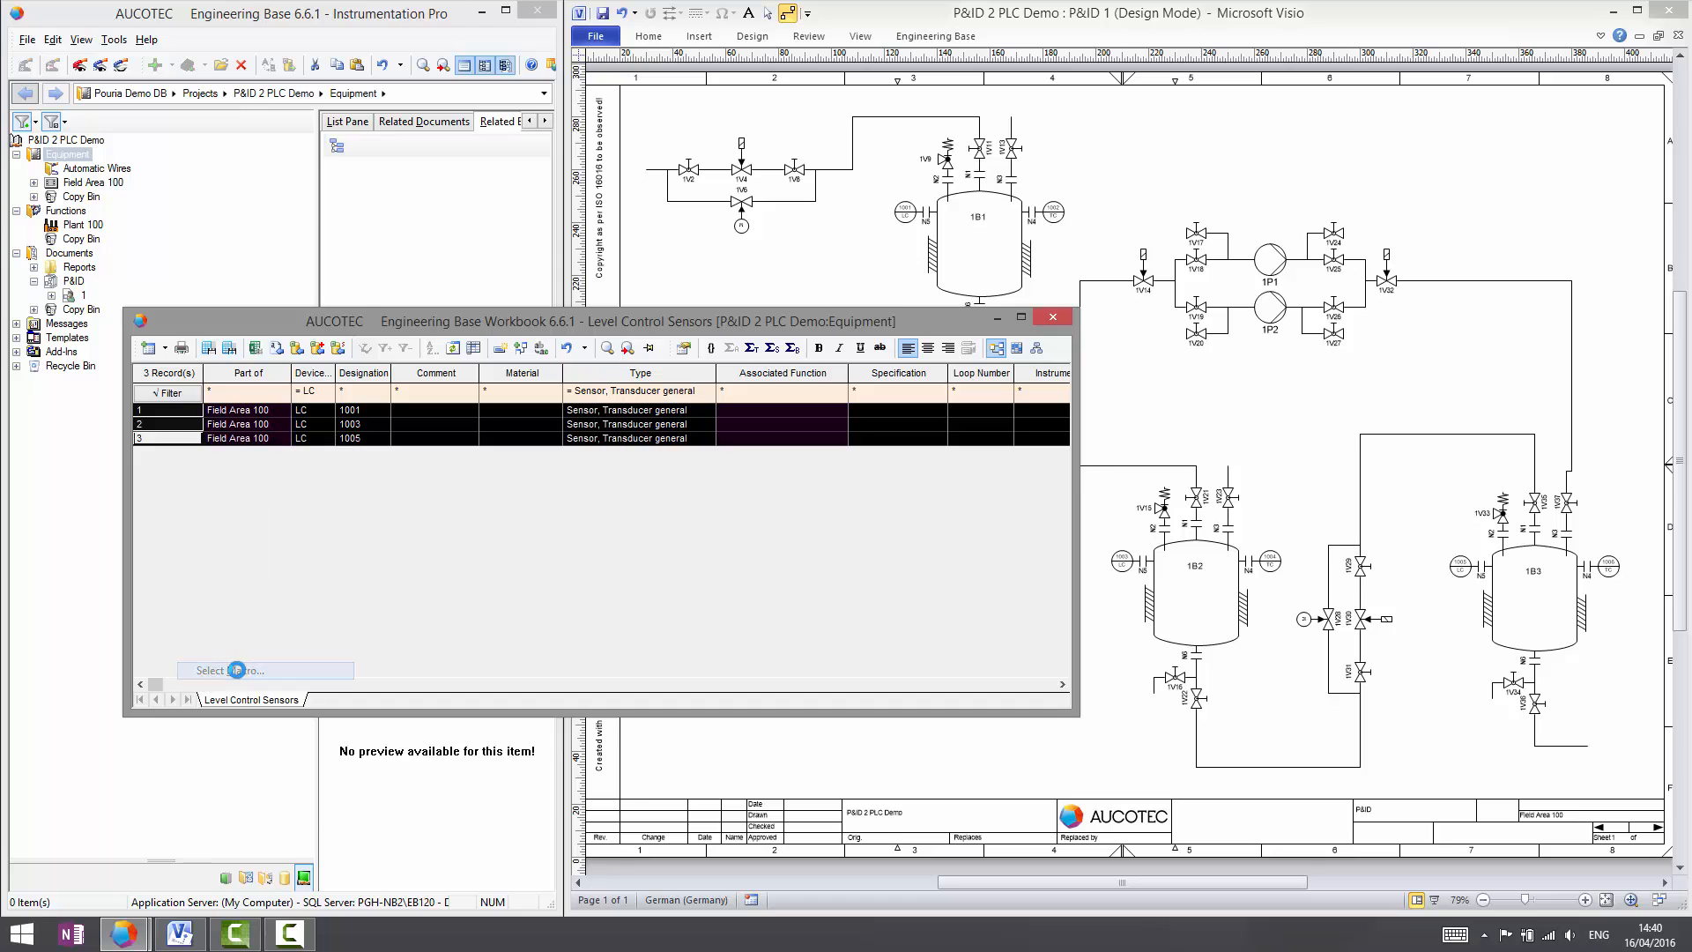
type("cr")
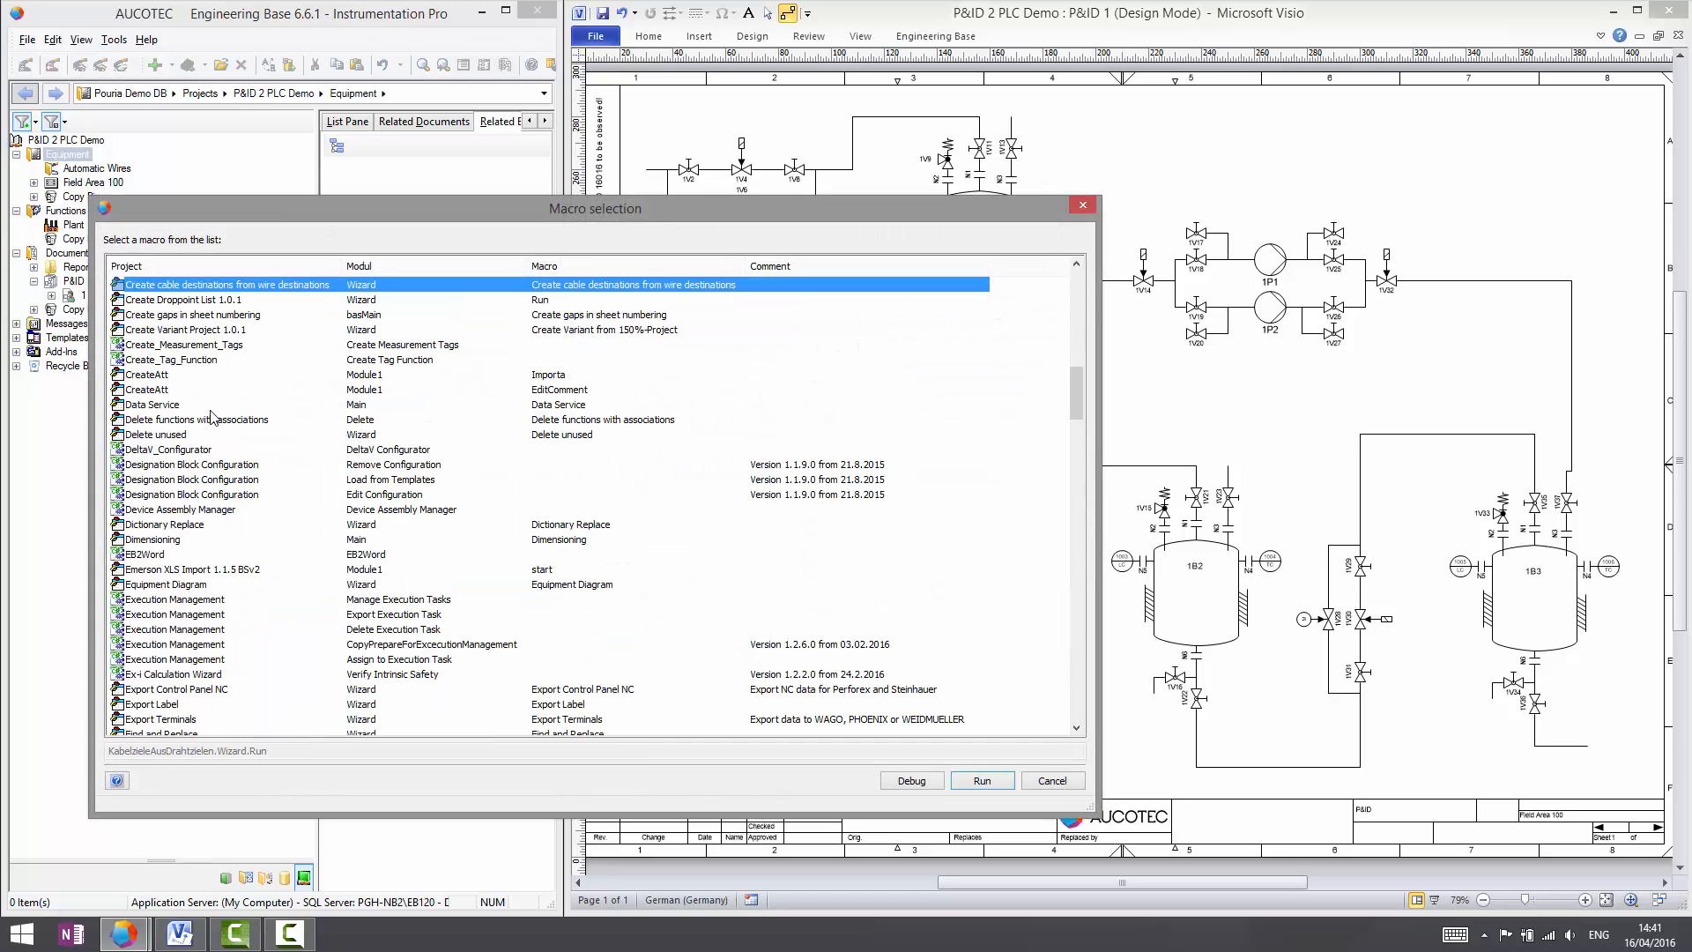
double_click(181, 360)
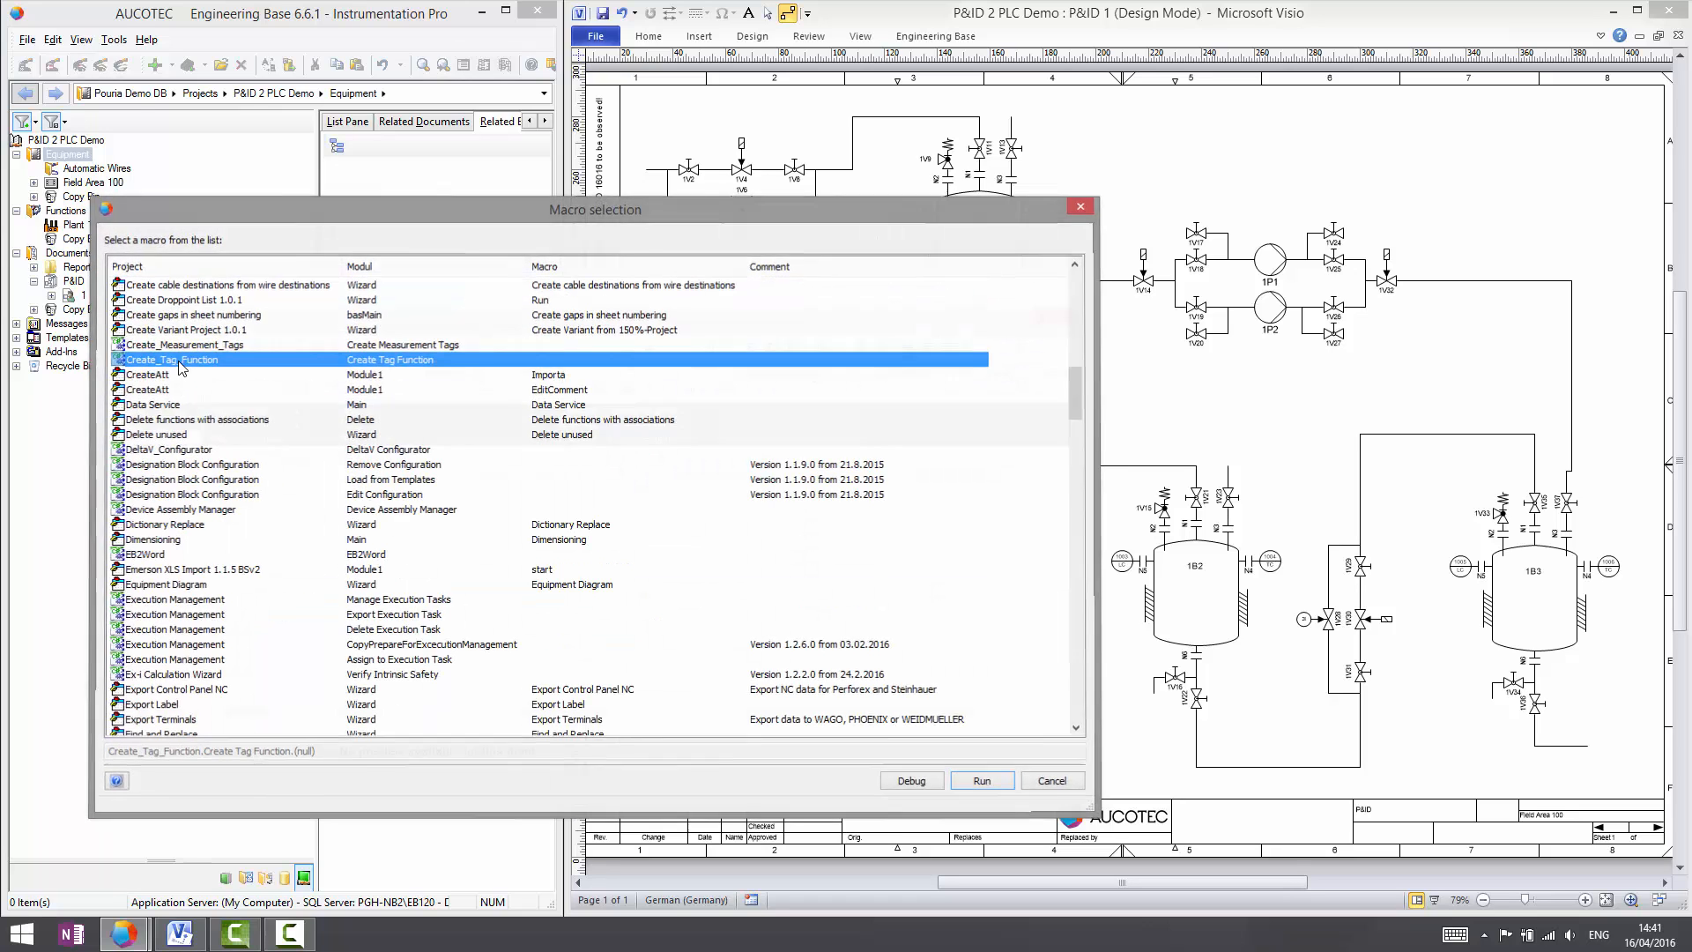
- Create a new function of type Plant named WS001 under Plant 100 while choosing the tag's target
left_click(984, 449)
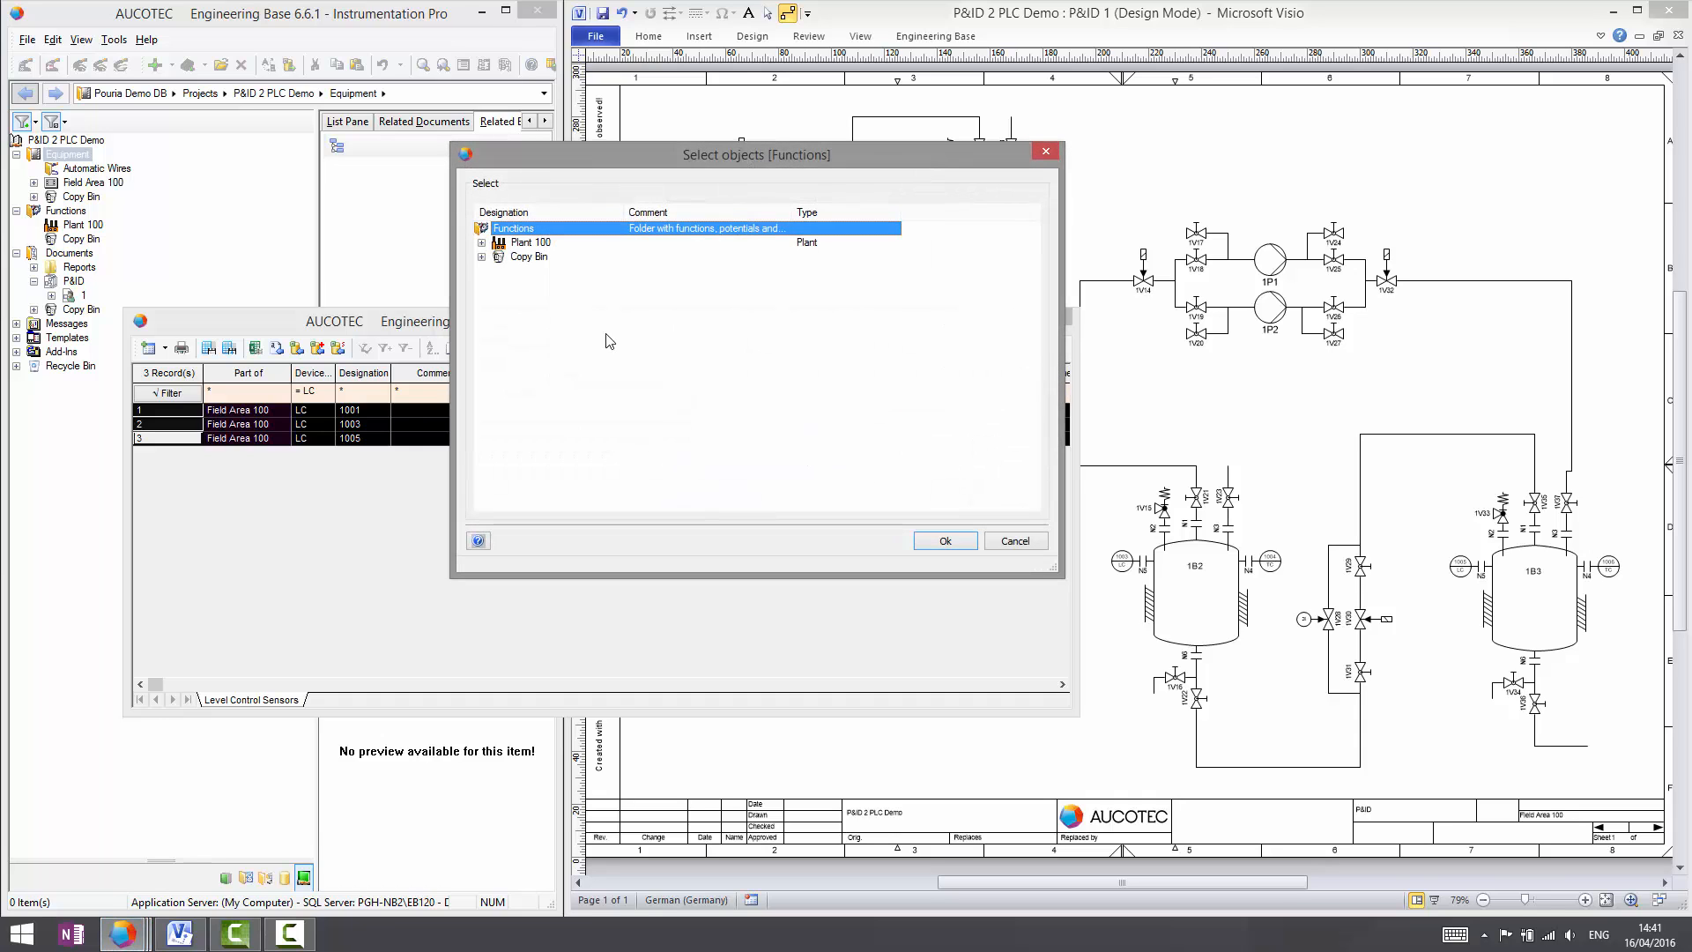
left_click(505, 245)
right_click(519, 241)
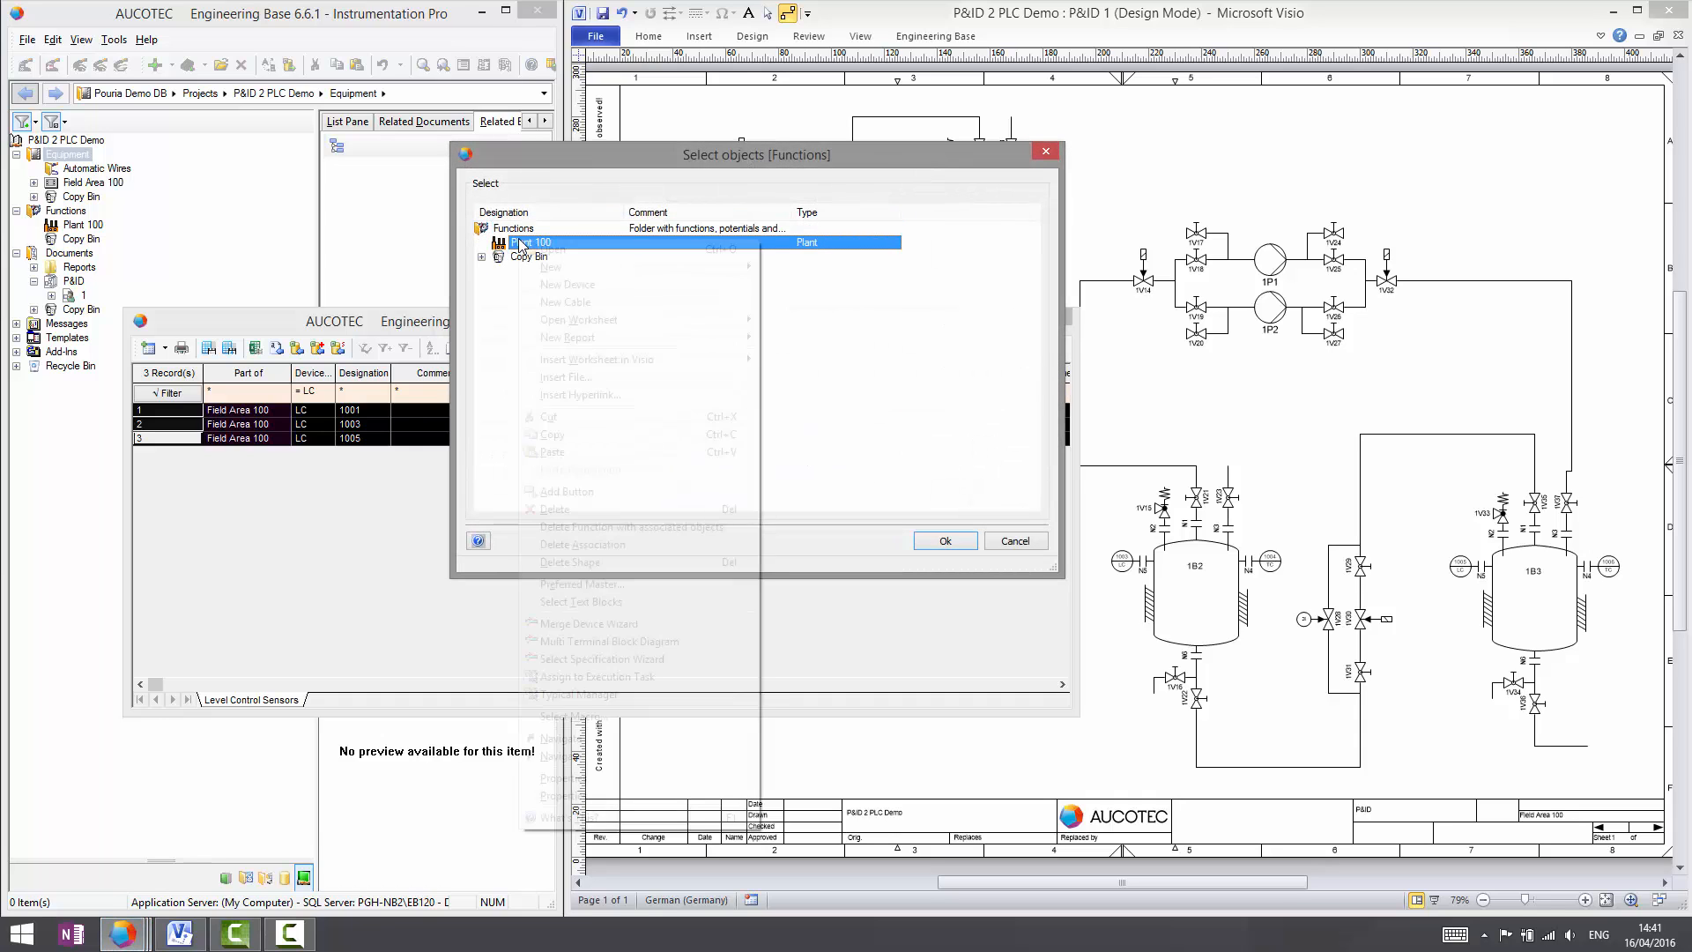
mouse_move(607, 266)
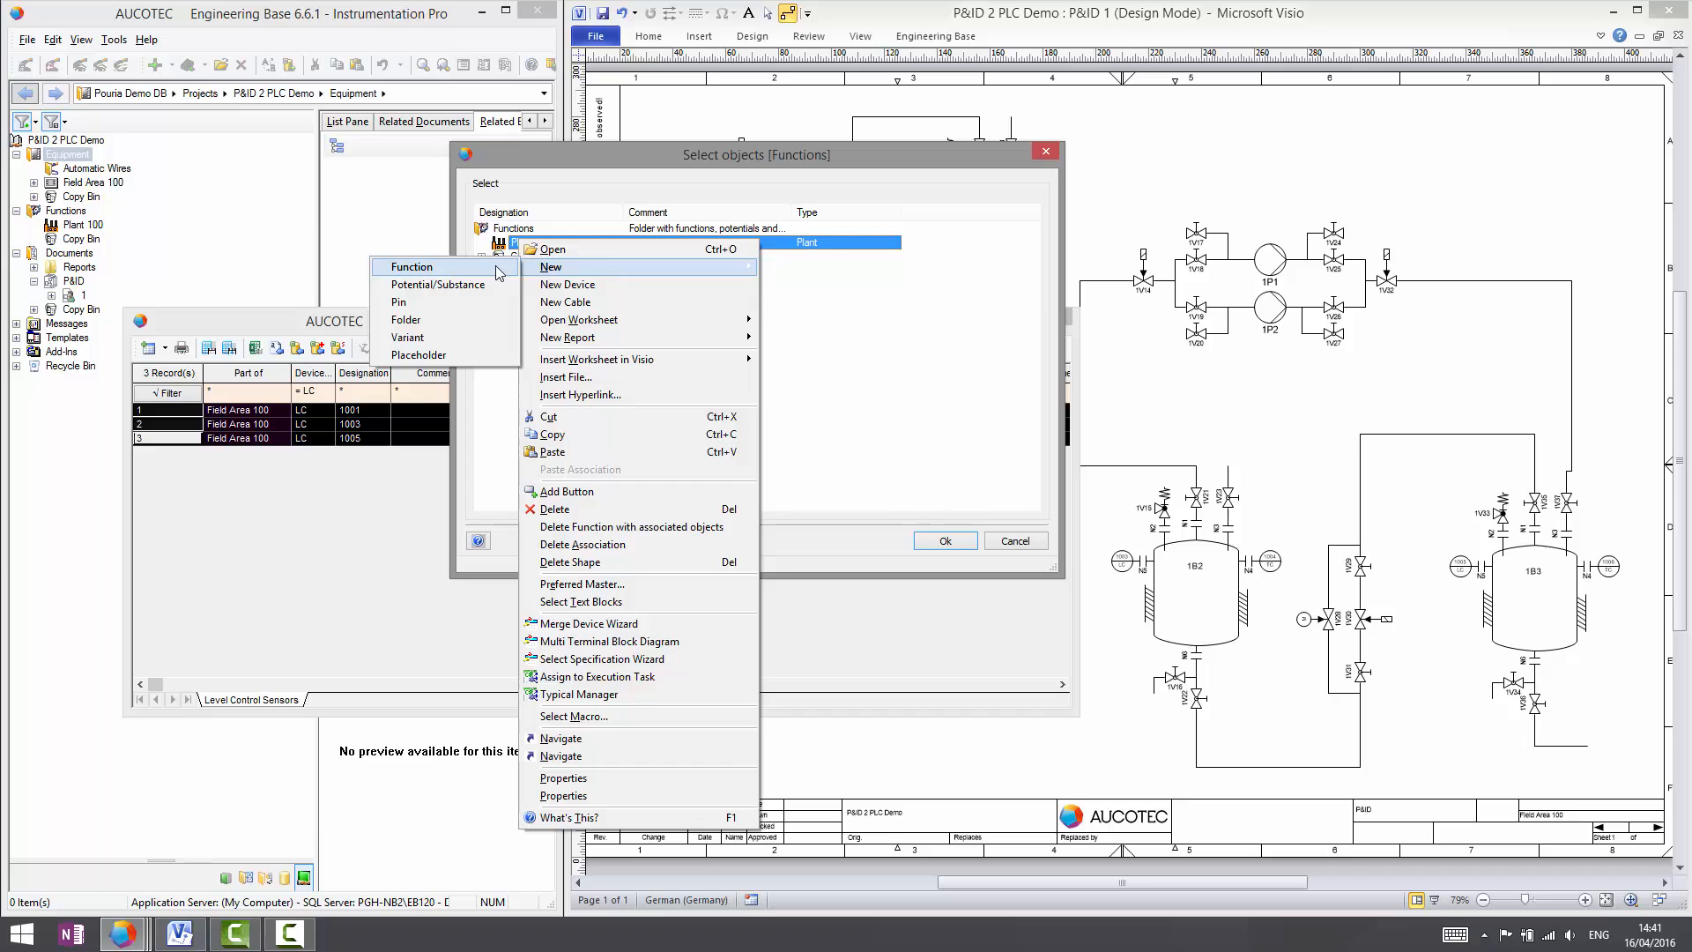
left_click(498, 266)
left_click(590, 247)
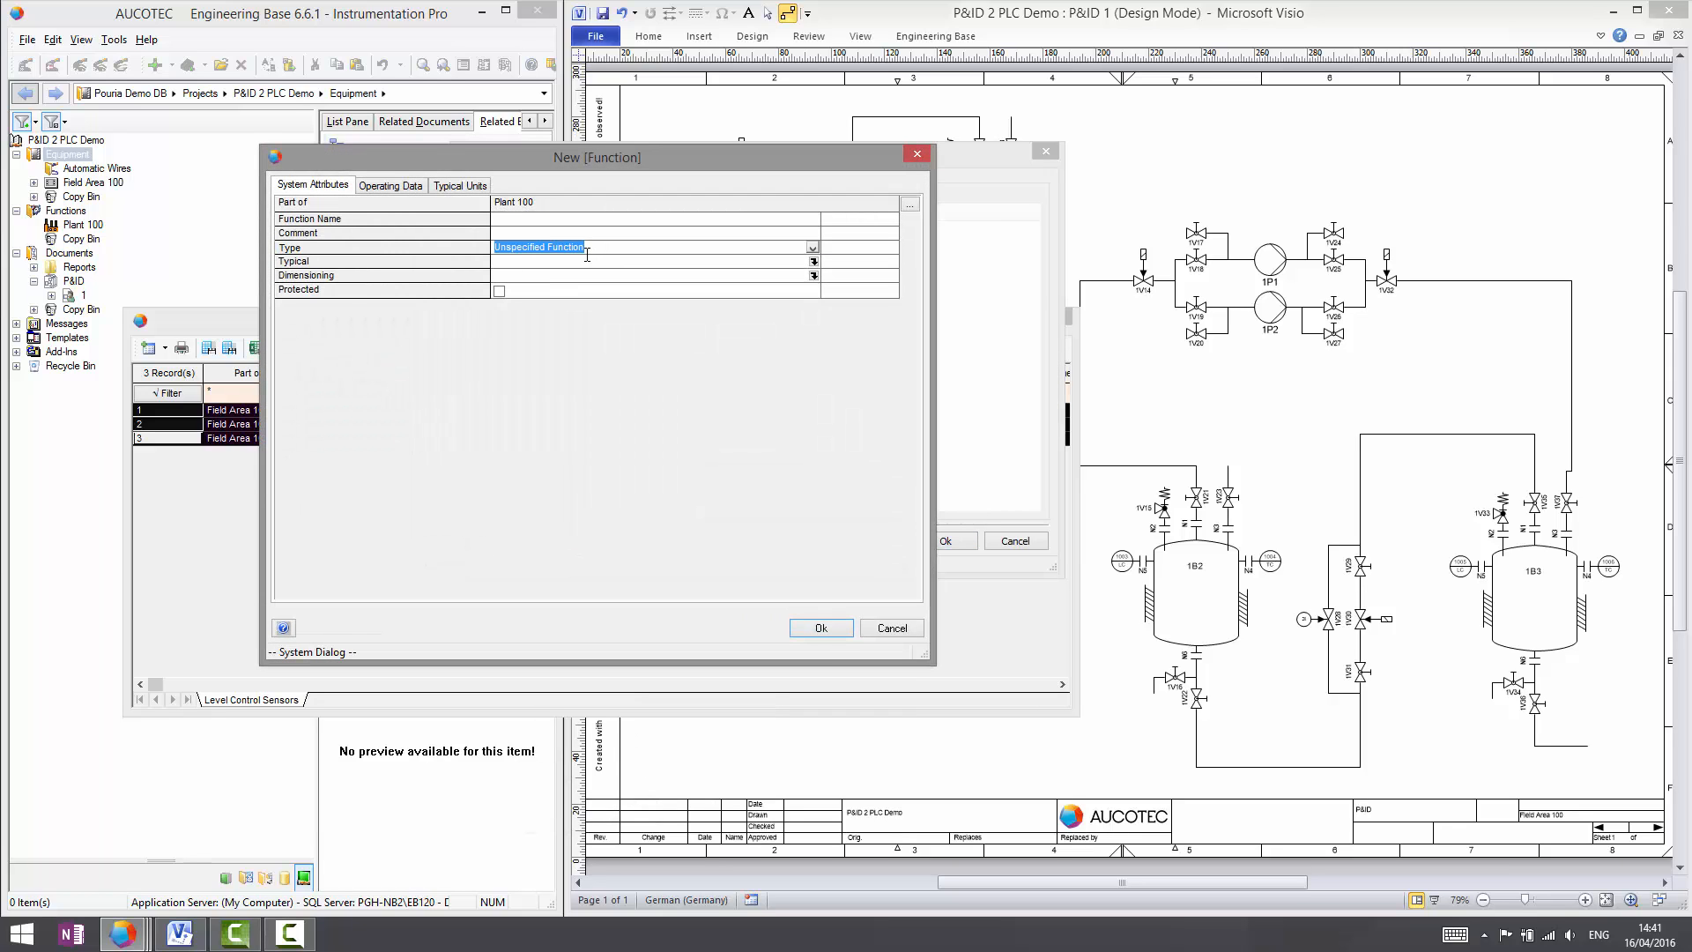
type("pla")
left_click(504, 218)
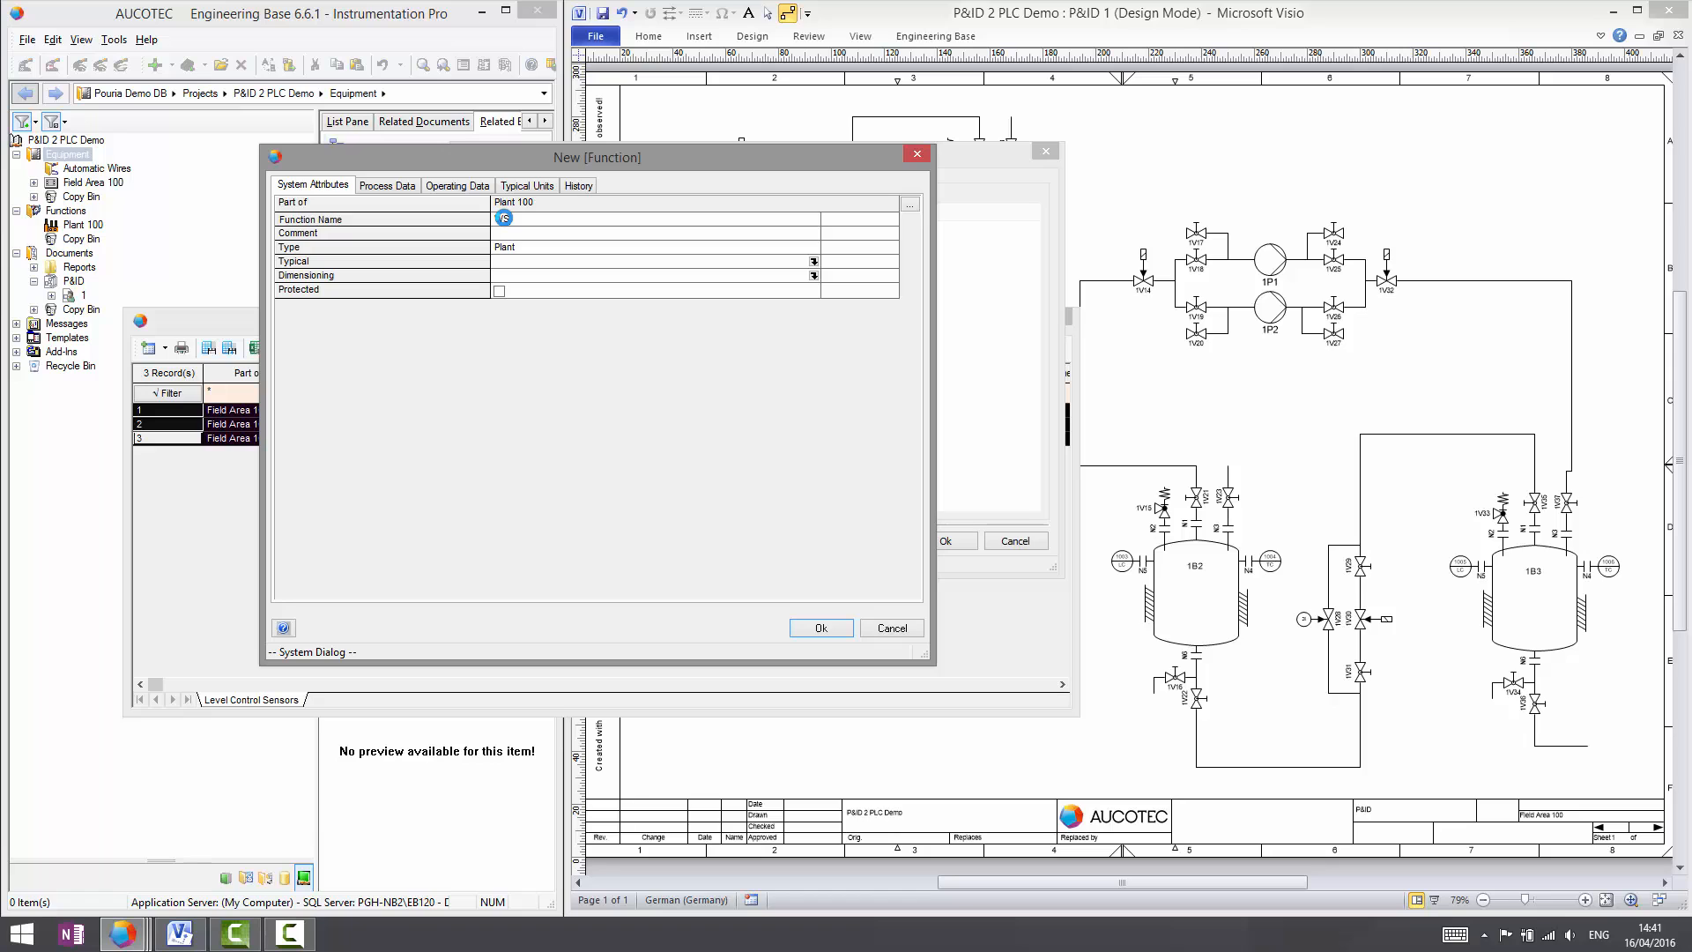
key("Return")
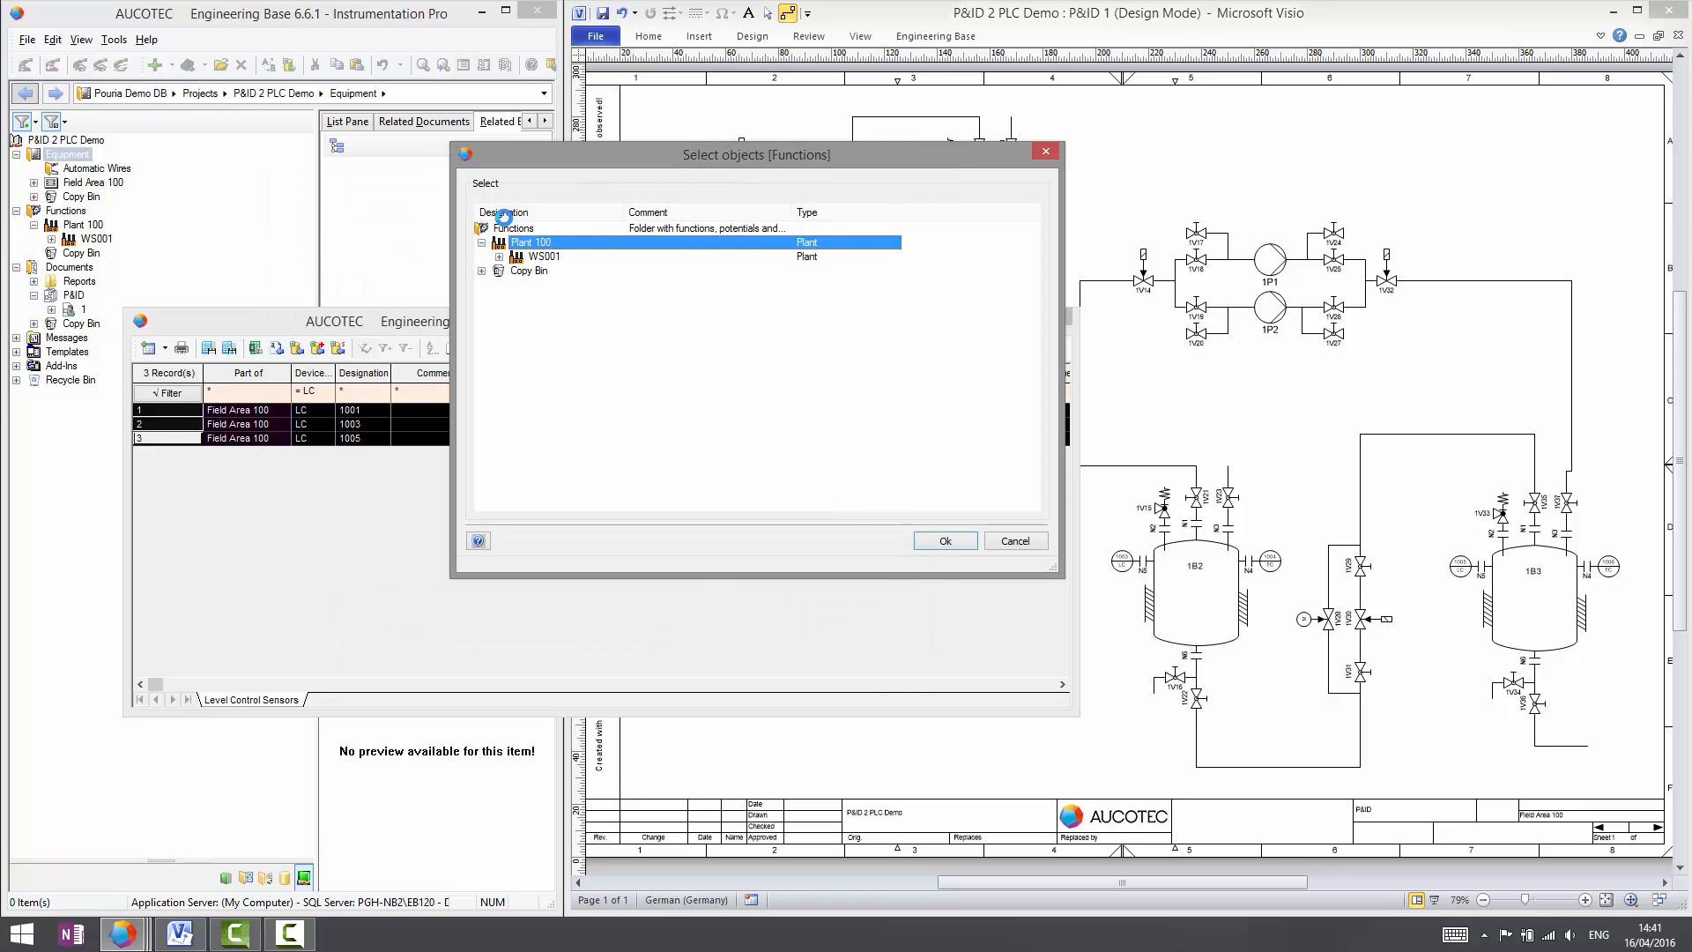
- Choose WS001 as the target function and create the tags for the selected level control sensors
left_click(551, 257)
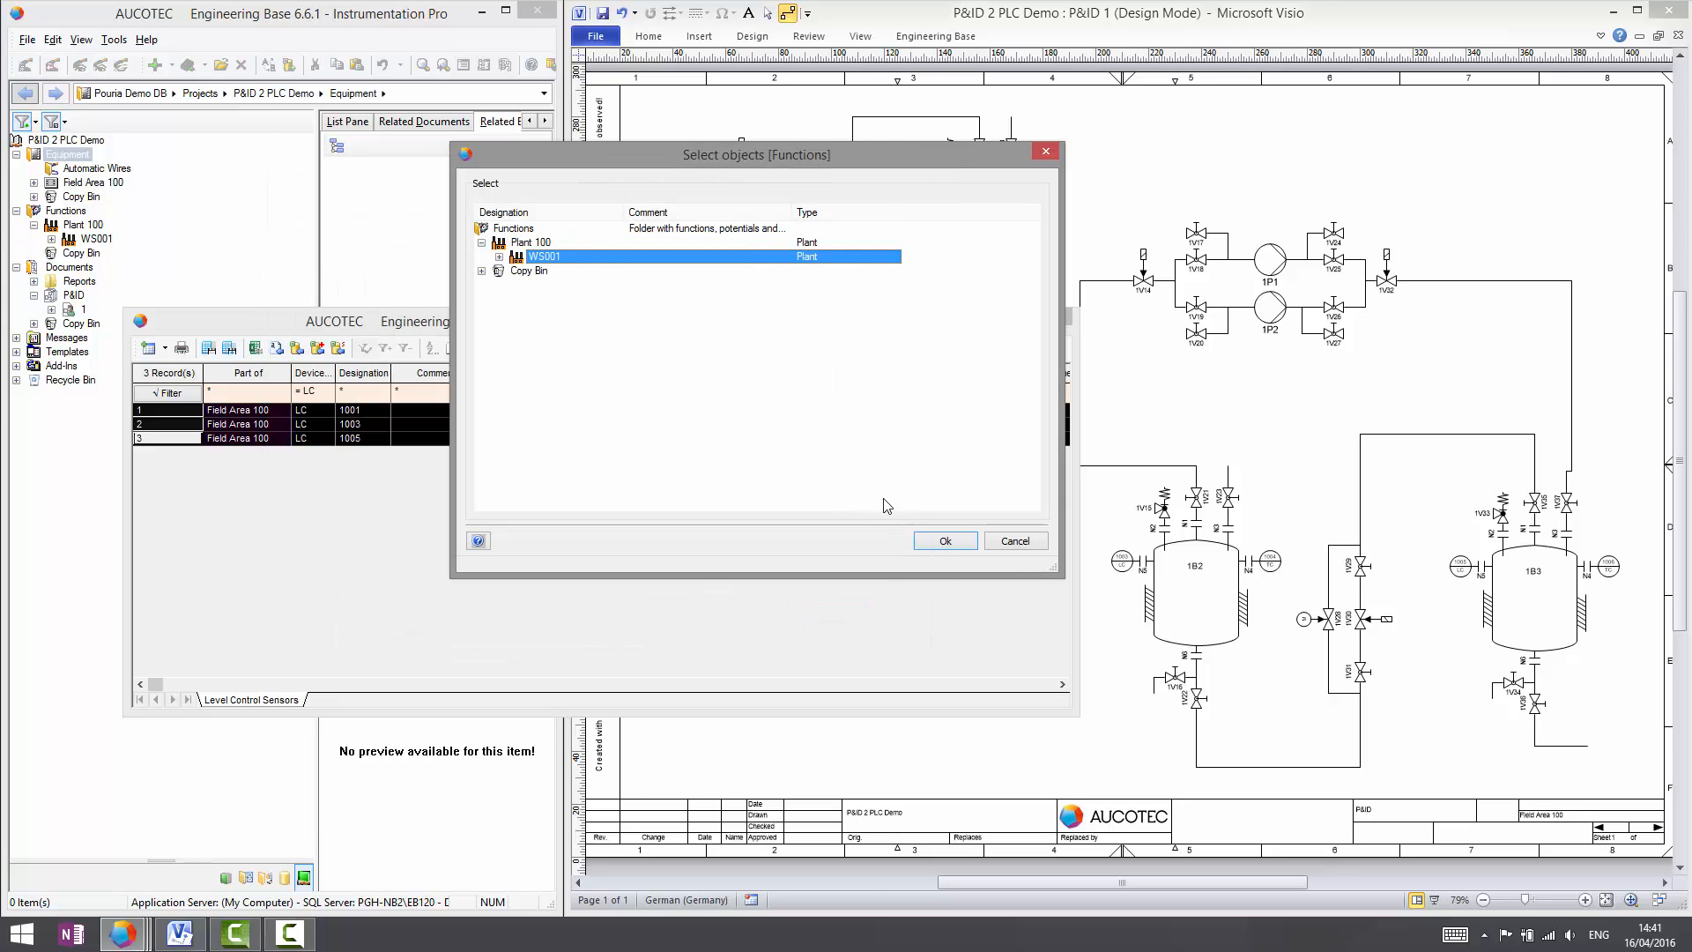
left_click(931, 541)
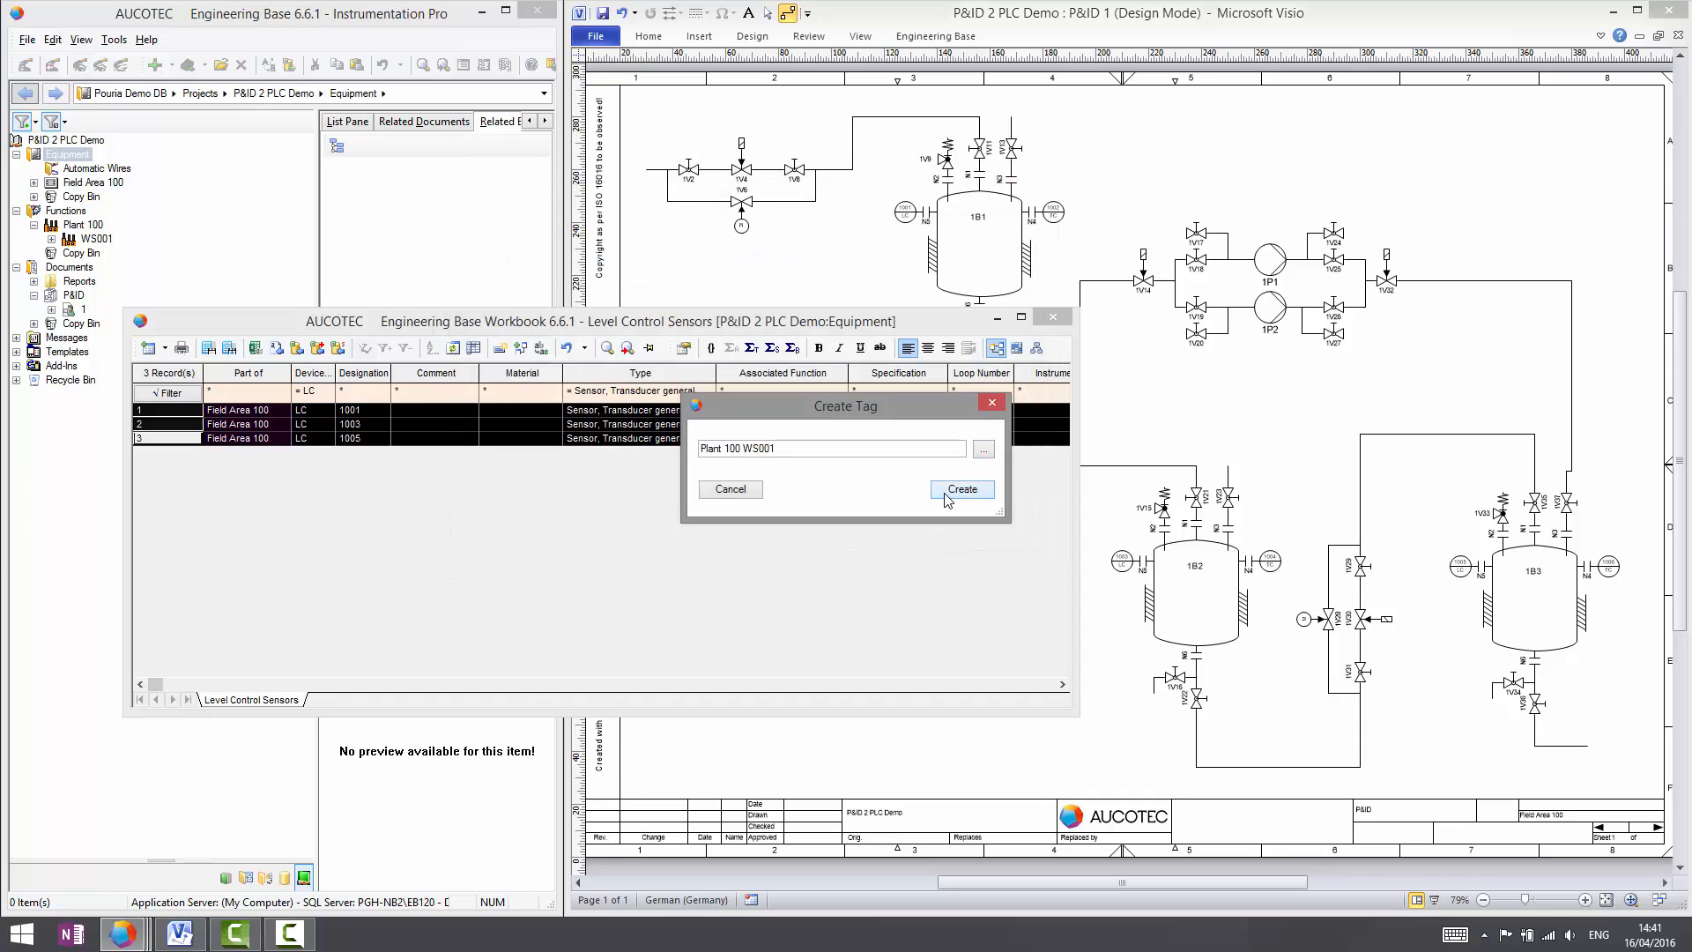
left_click(947, 493)
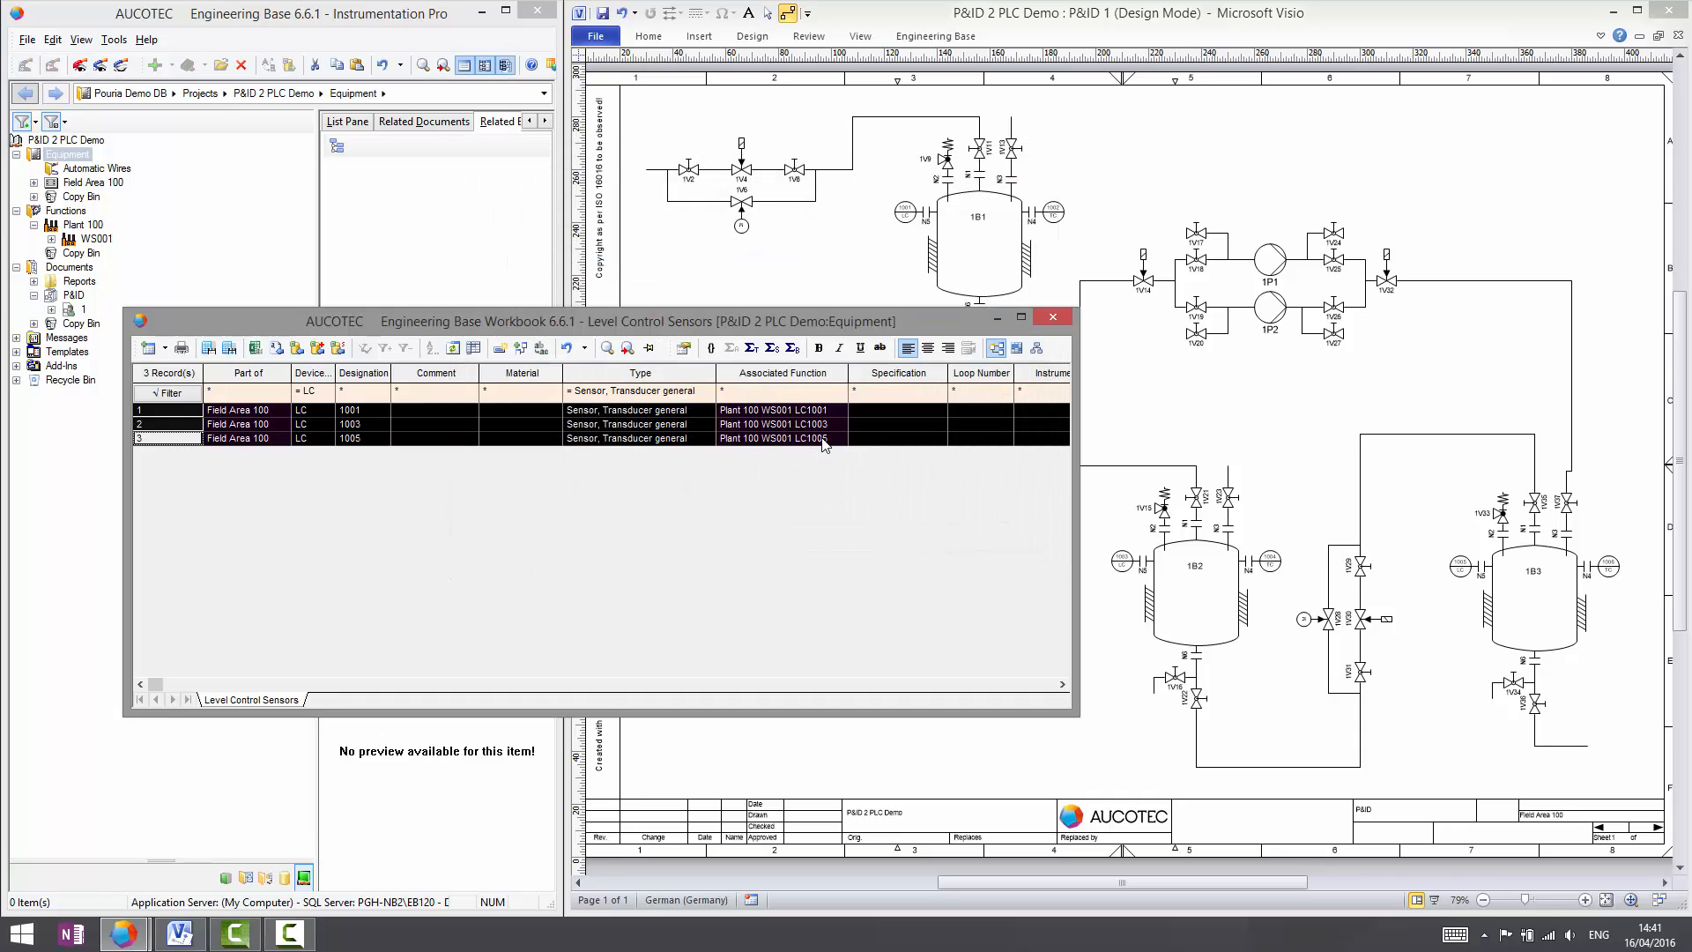
- Close the Level Control Sensors worksheet and select the WS001 function in the project tree
left_click(1053, 318)
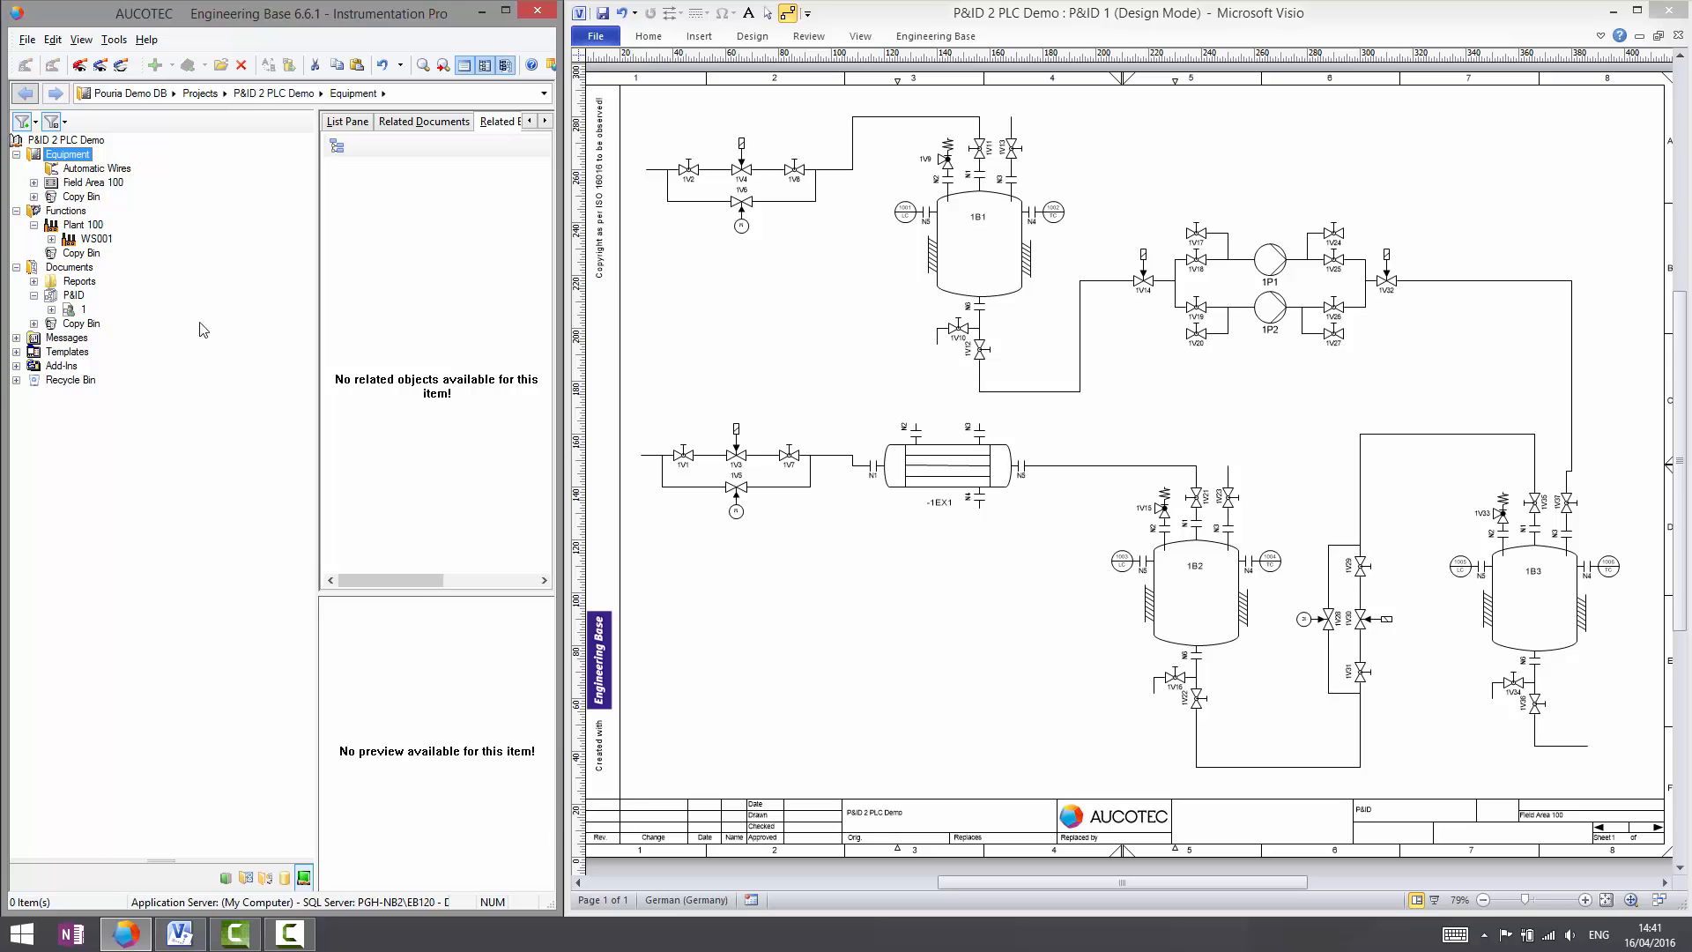
left_click(95, 239)
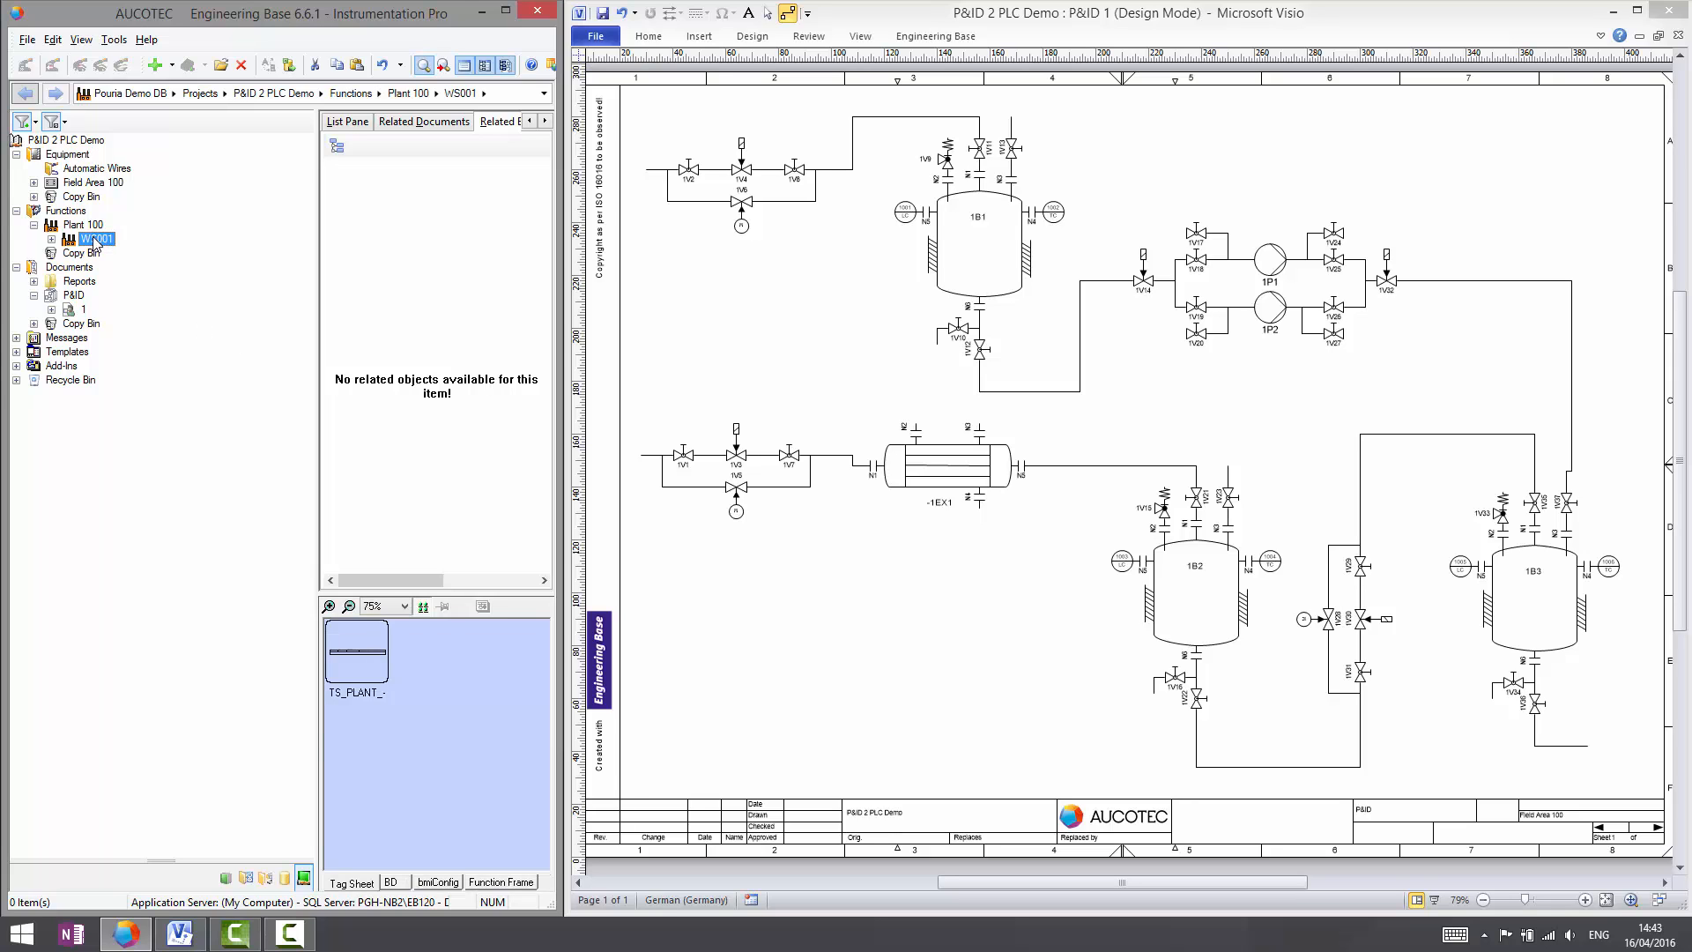
- Start the Typical Manager on WS001 and assign the INFRASTRUCTURE JB MC Siemens typical to the Plant 100 WS001 row
right_click(96, 240)
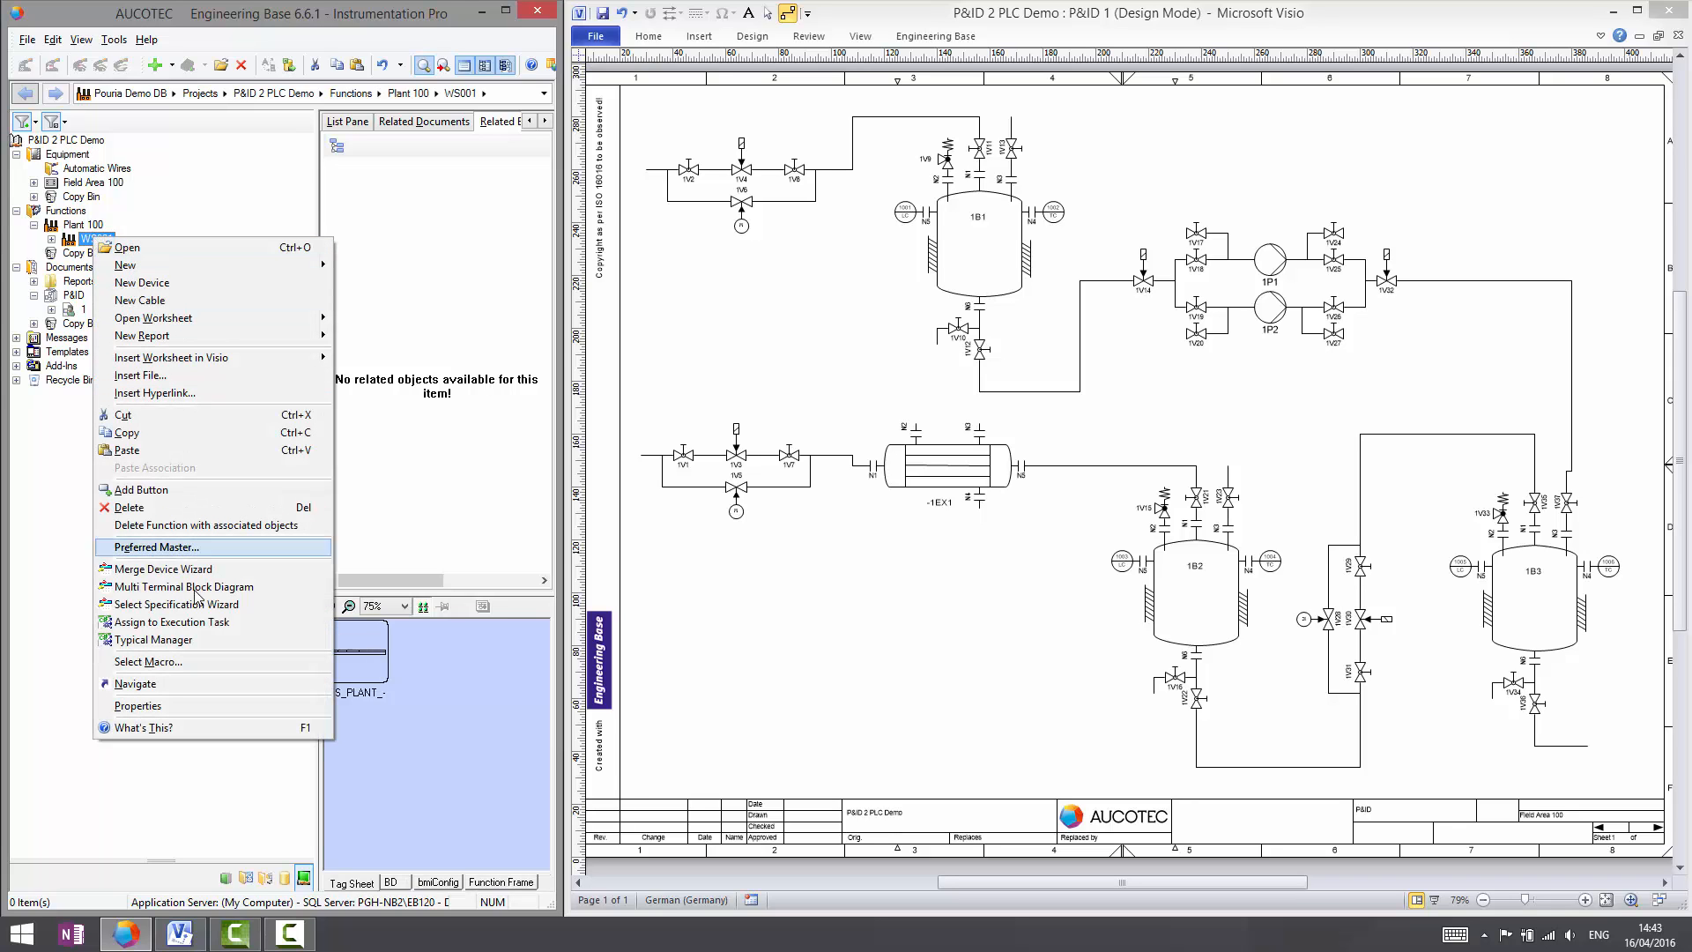
left_click(195, 641)
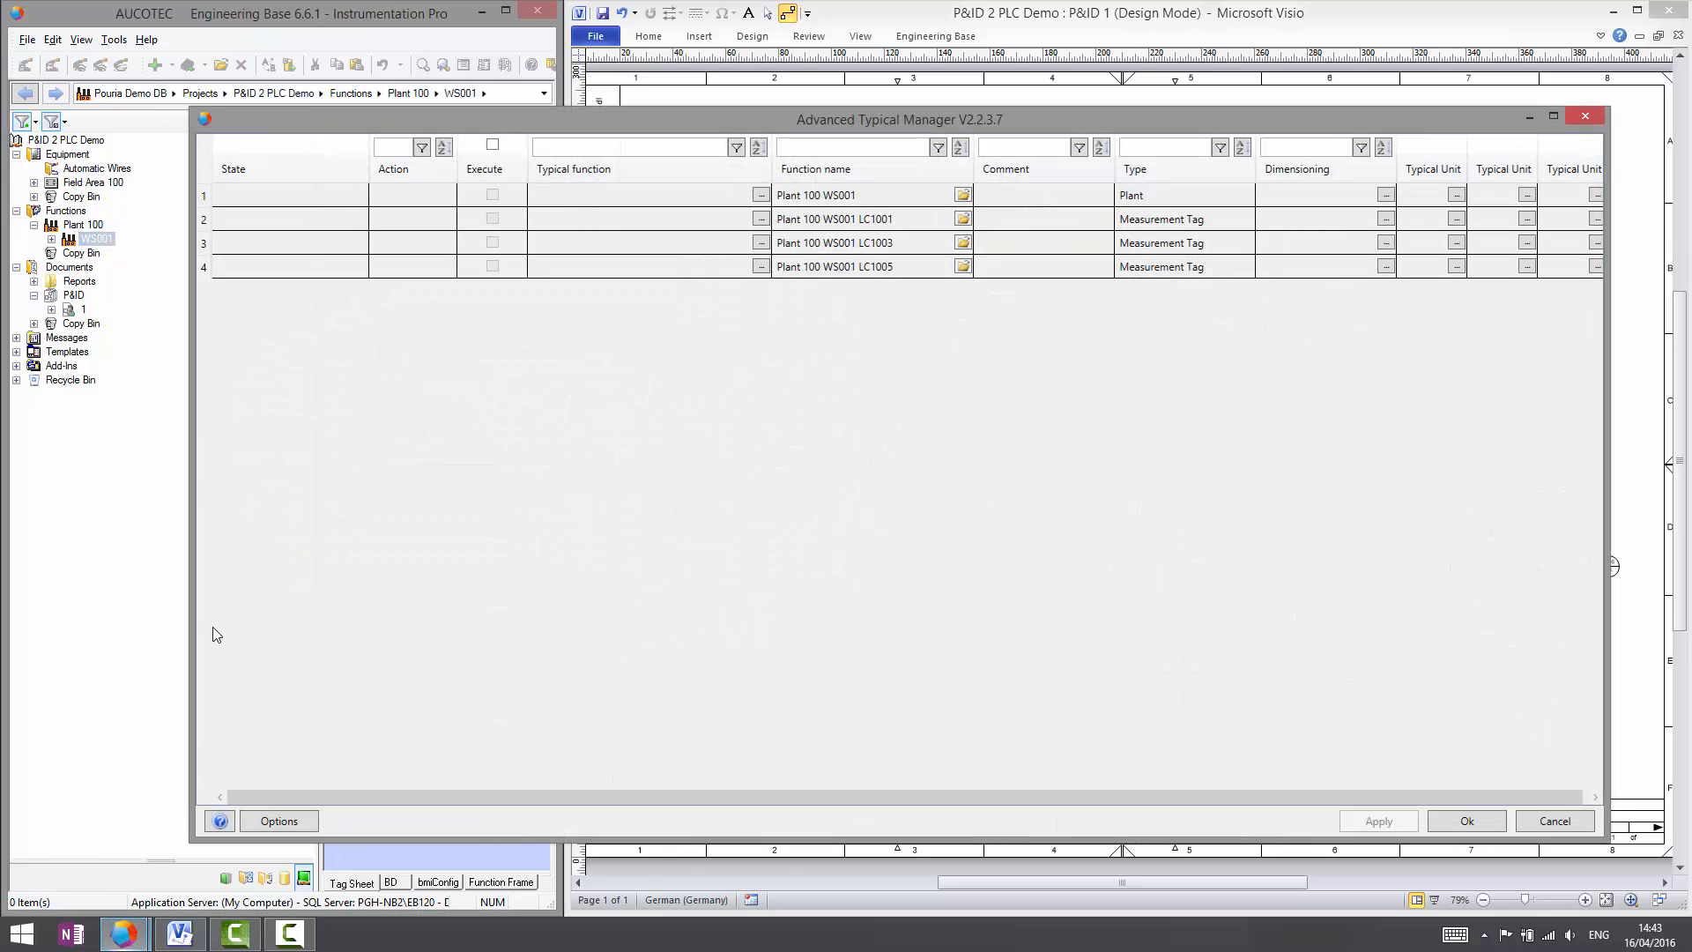
left_click(761, 195)
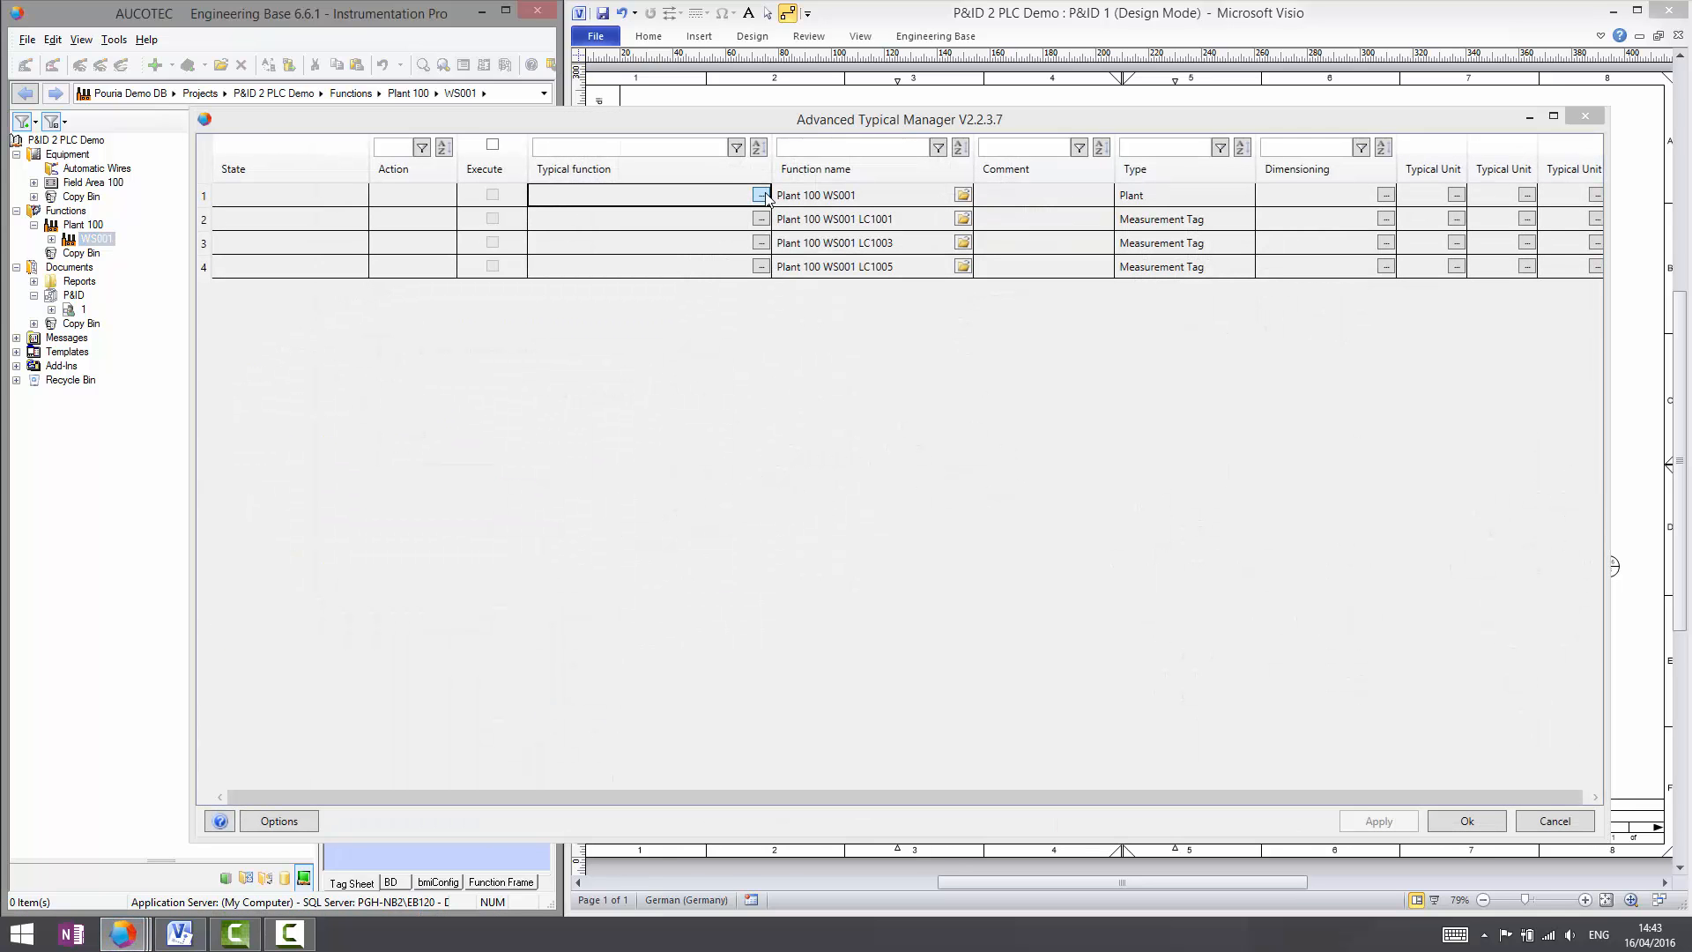
left_click(138, 157)
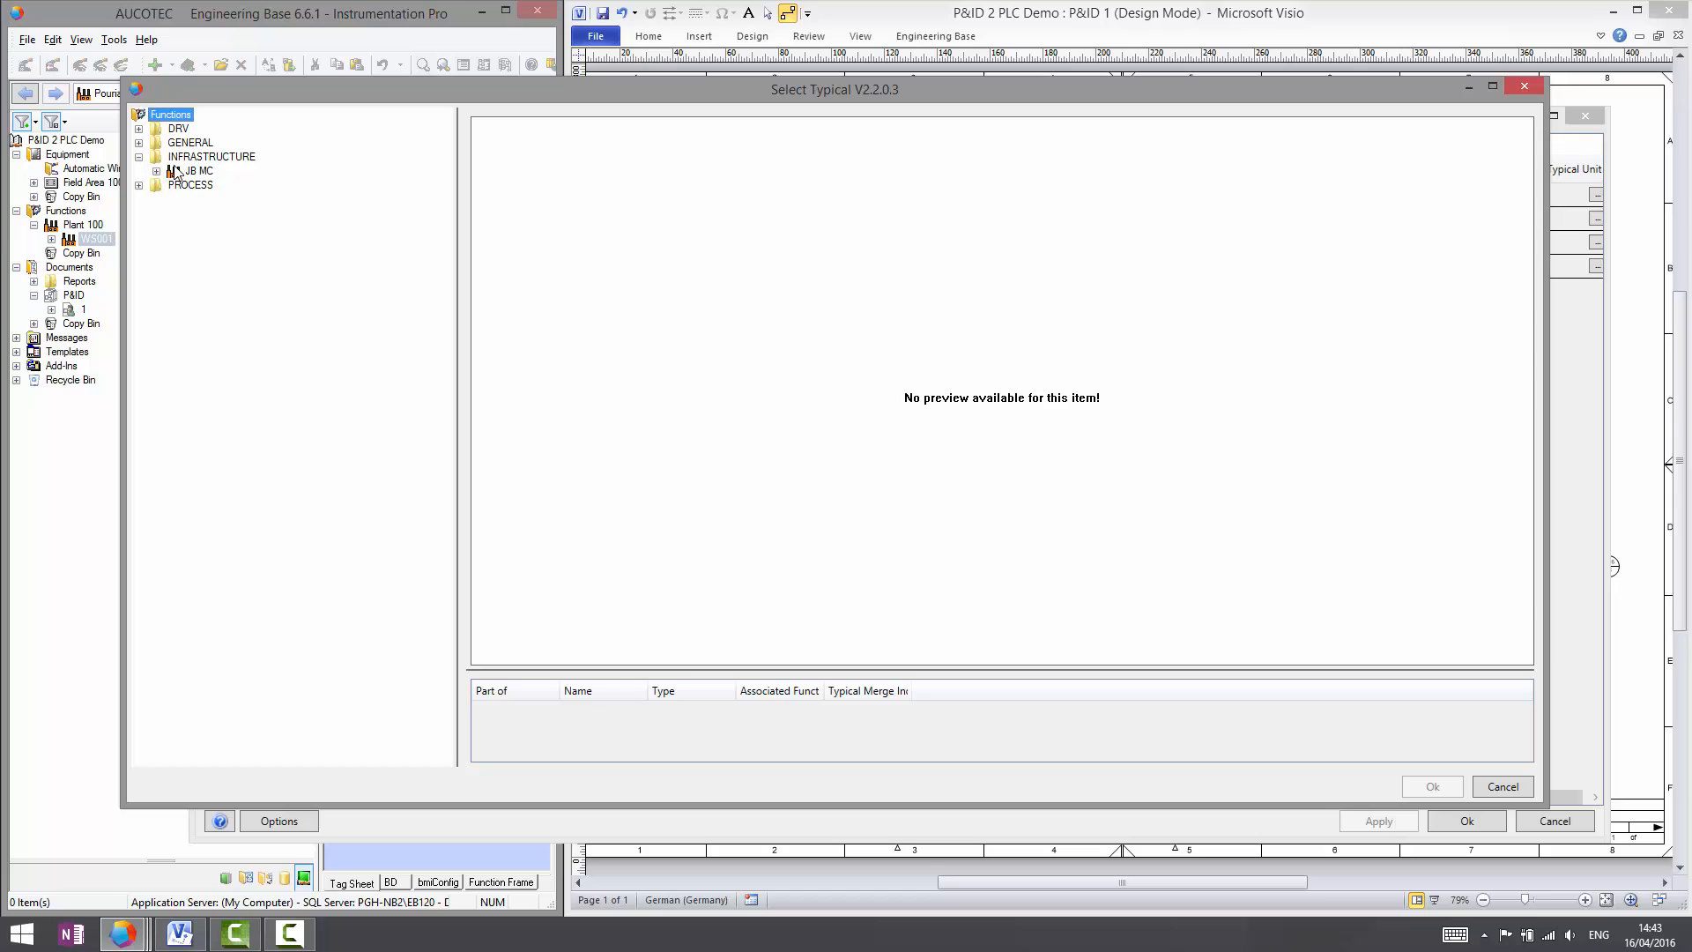
left_click(156, 171)
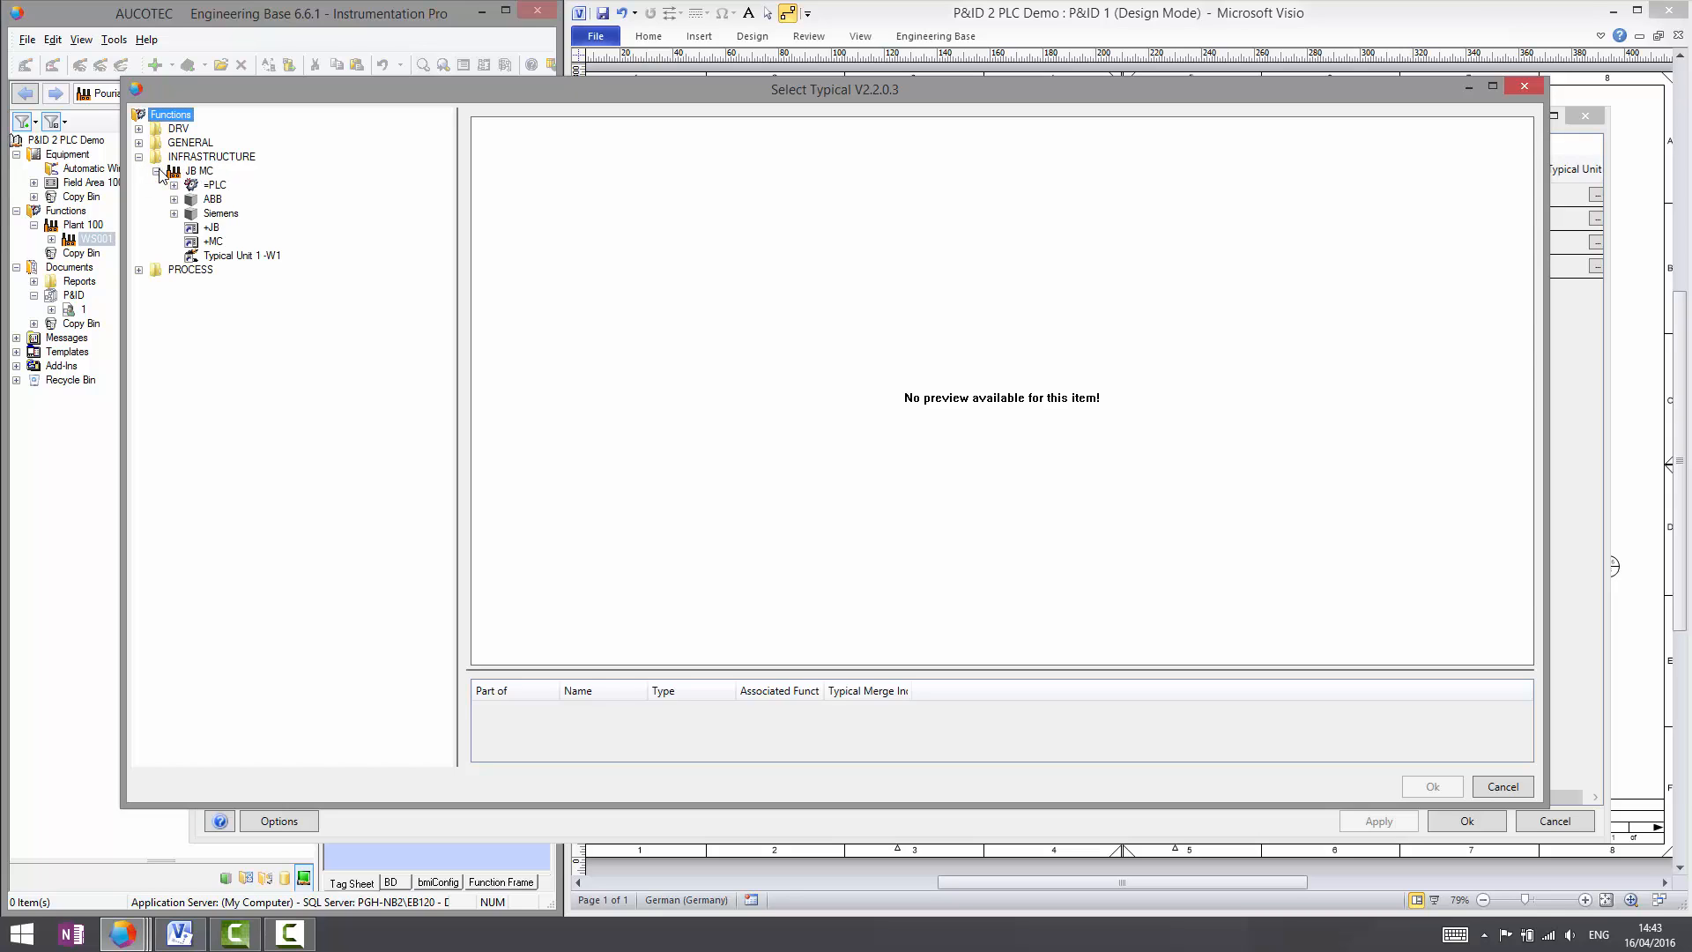
left_click(199, 172)
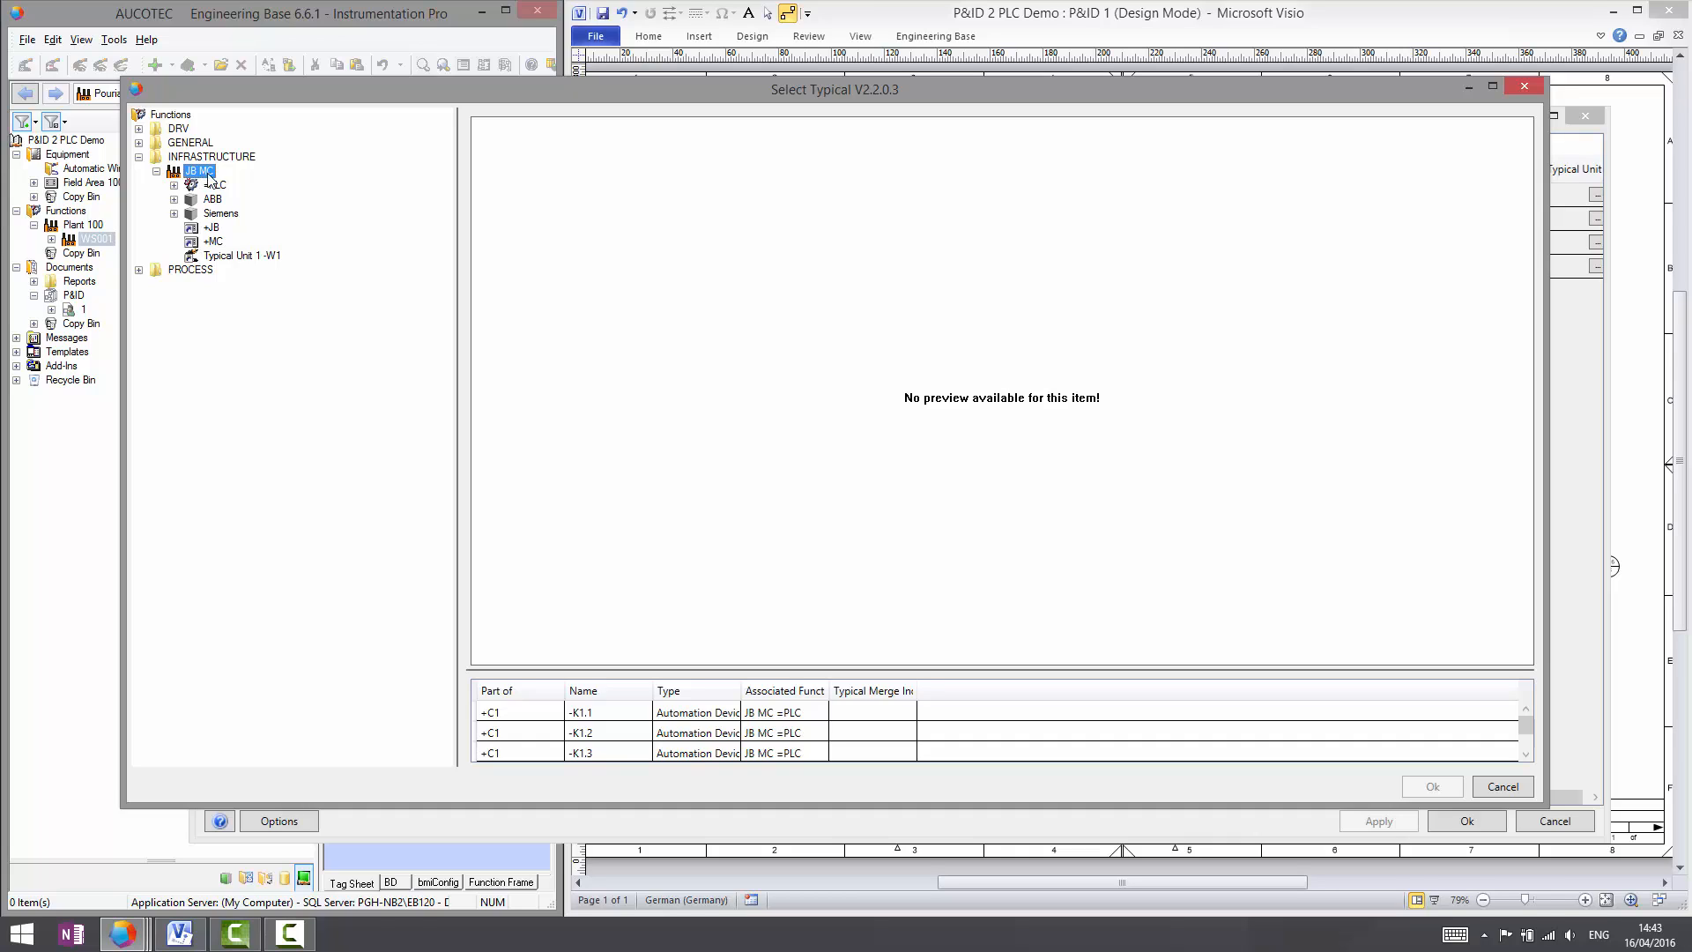
left_click(228, 214)
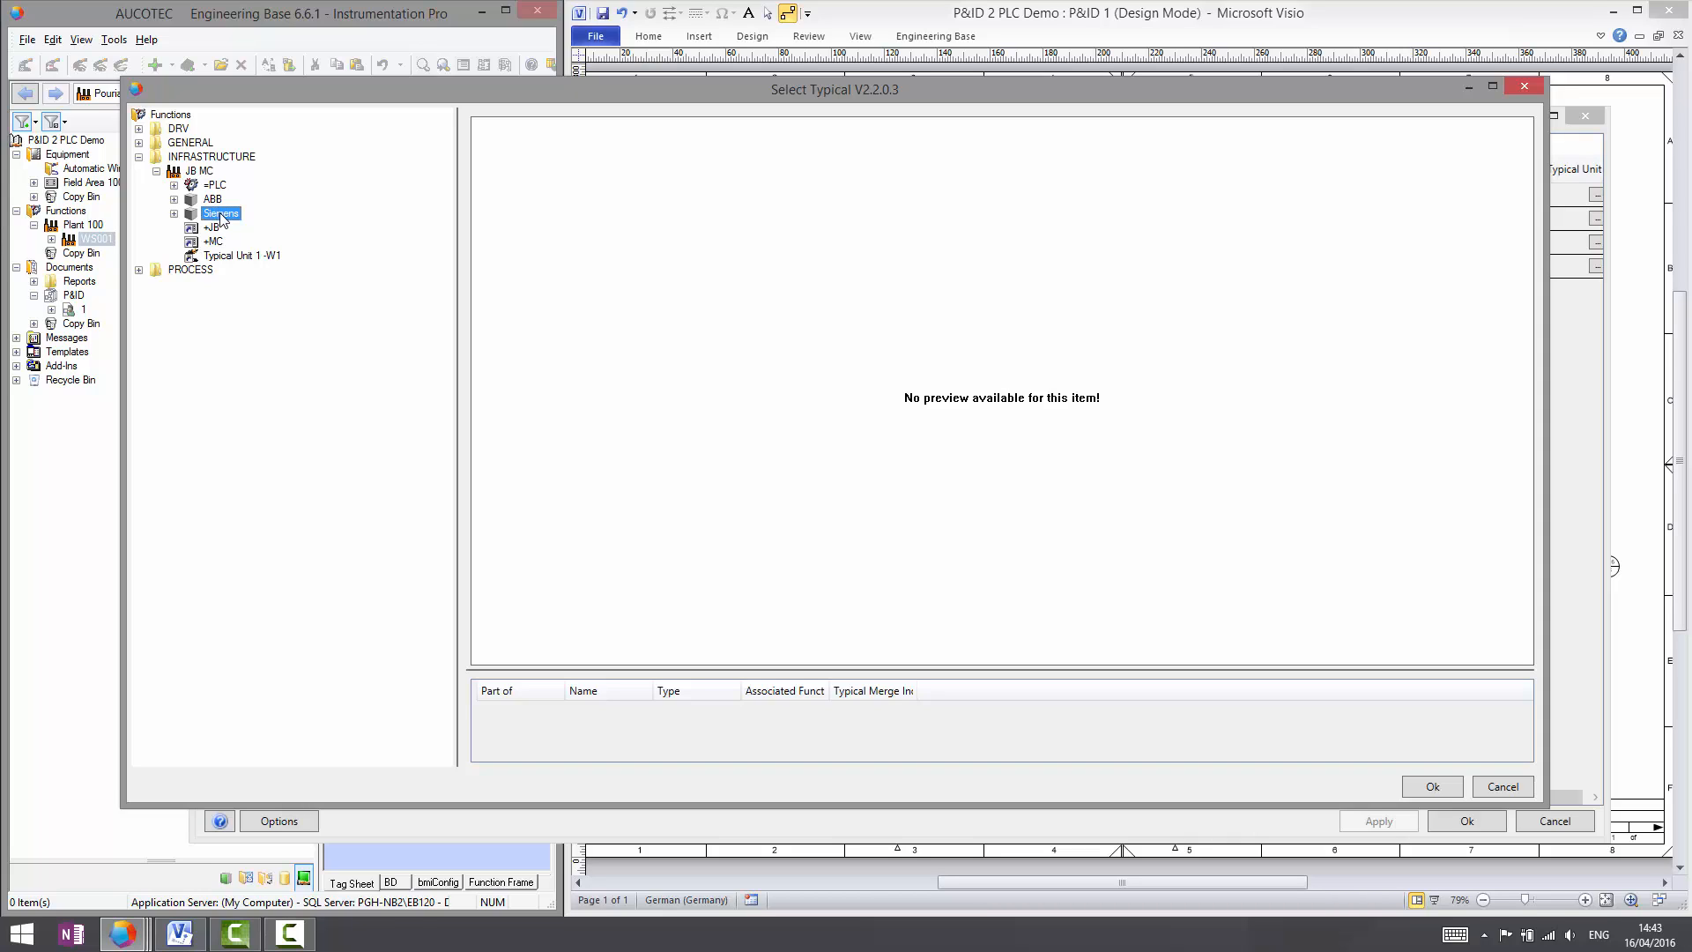
left_click(1430, 789)
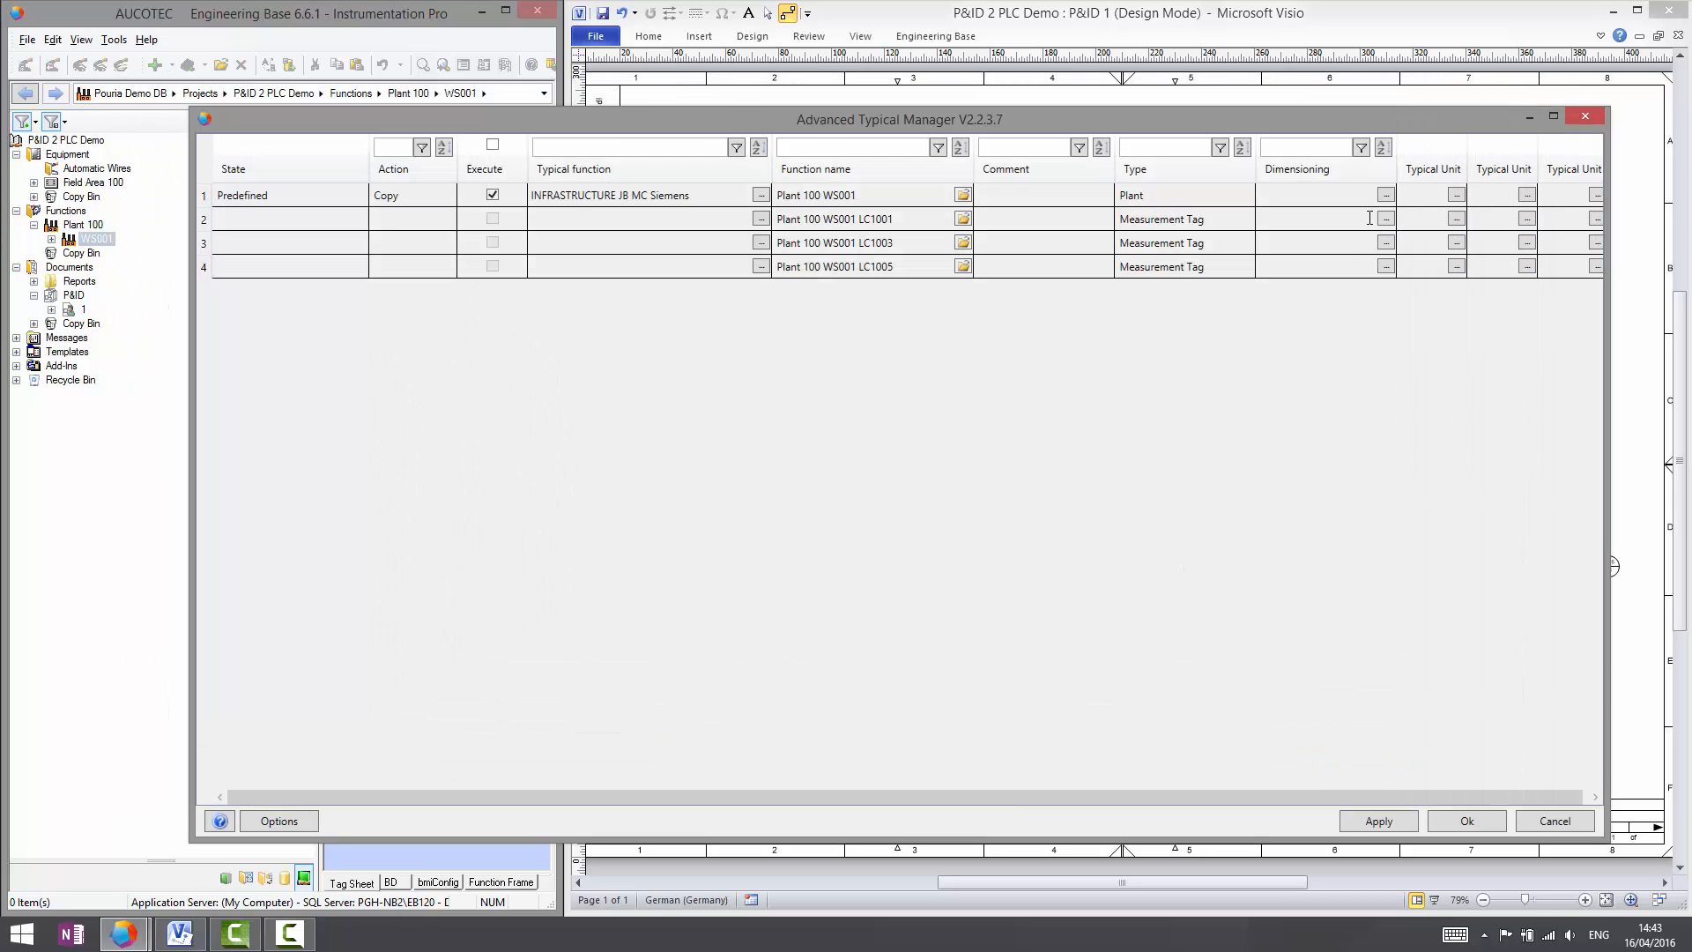
- Set Field Area 100 as Typical Unit 1 for Plant 100 WS001 and execute the typical
left_click(1456, 196)
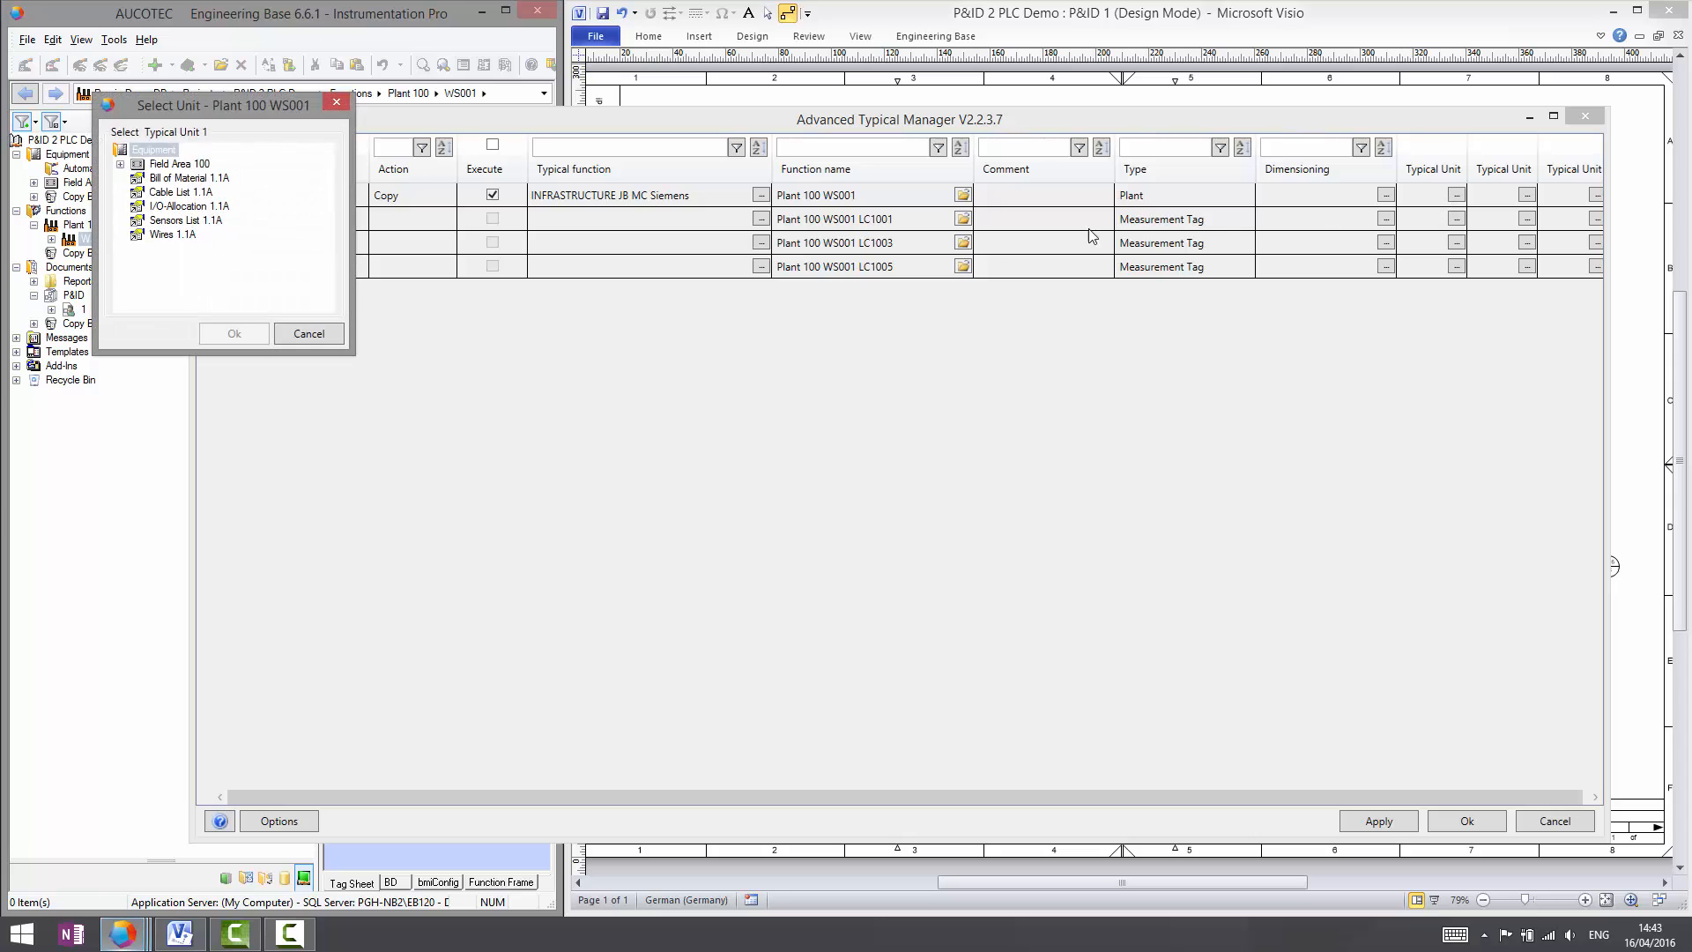
left_click(167, 165)
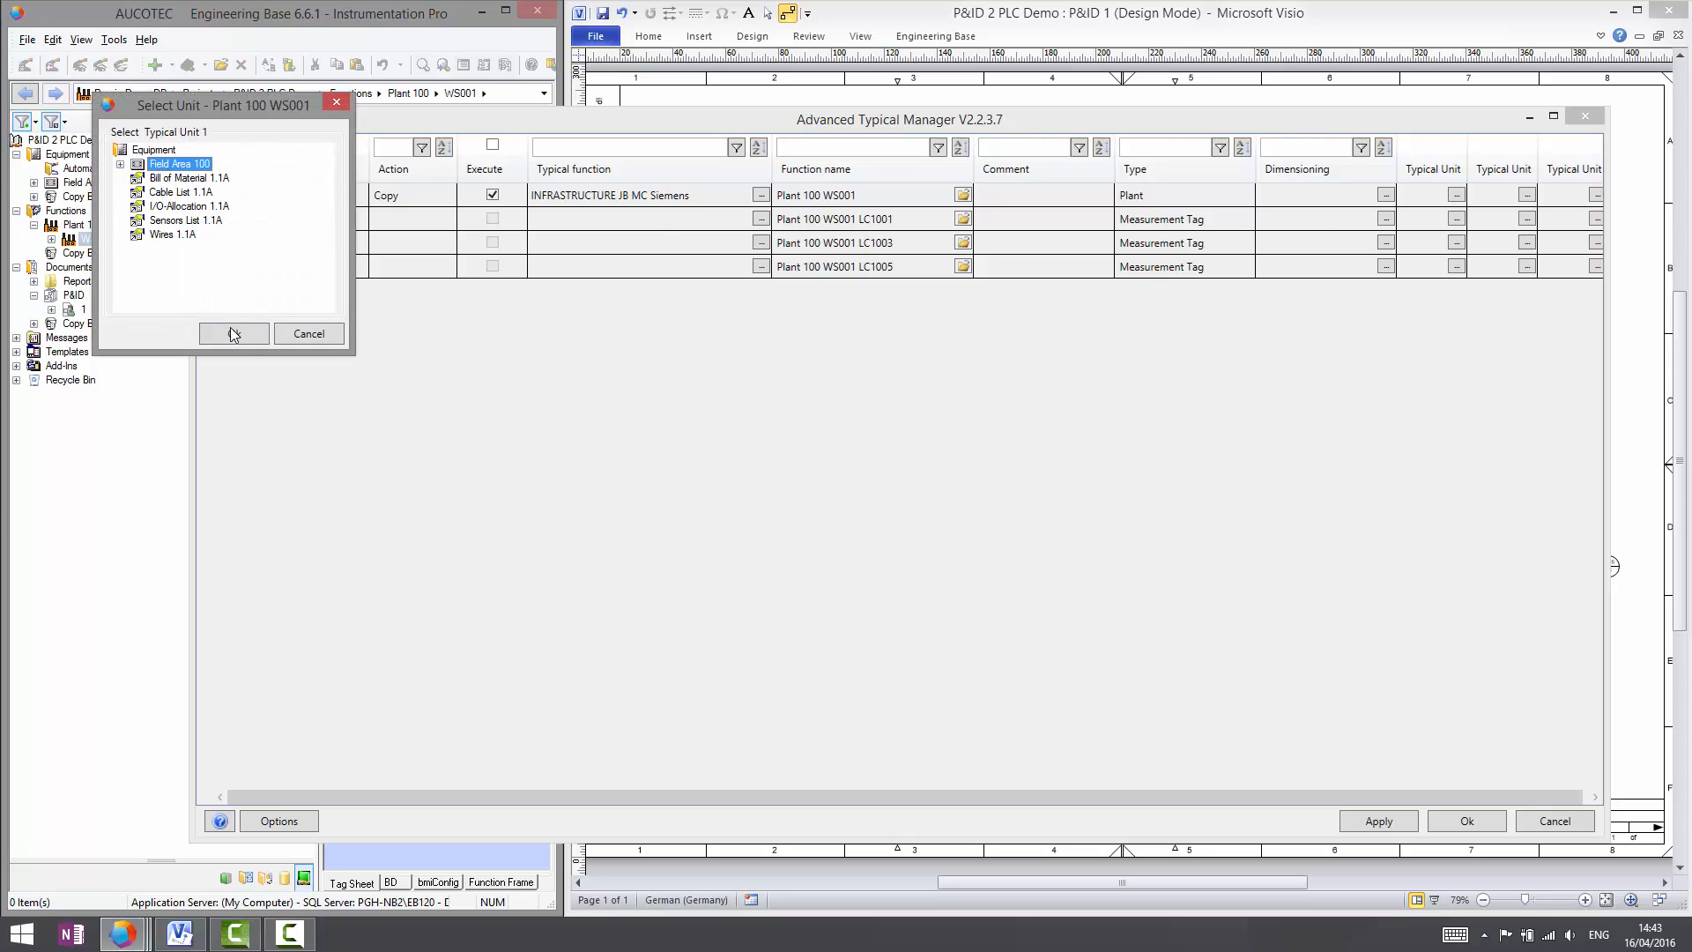
left_click(234, 333)
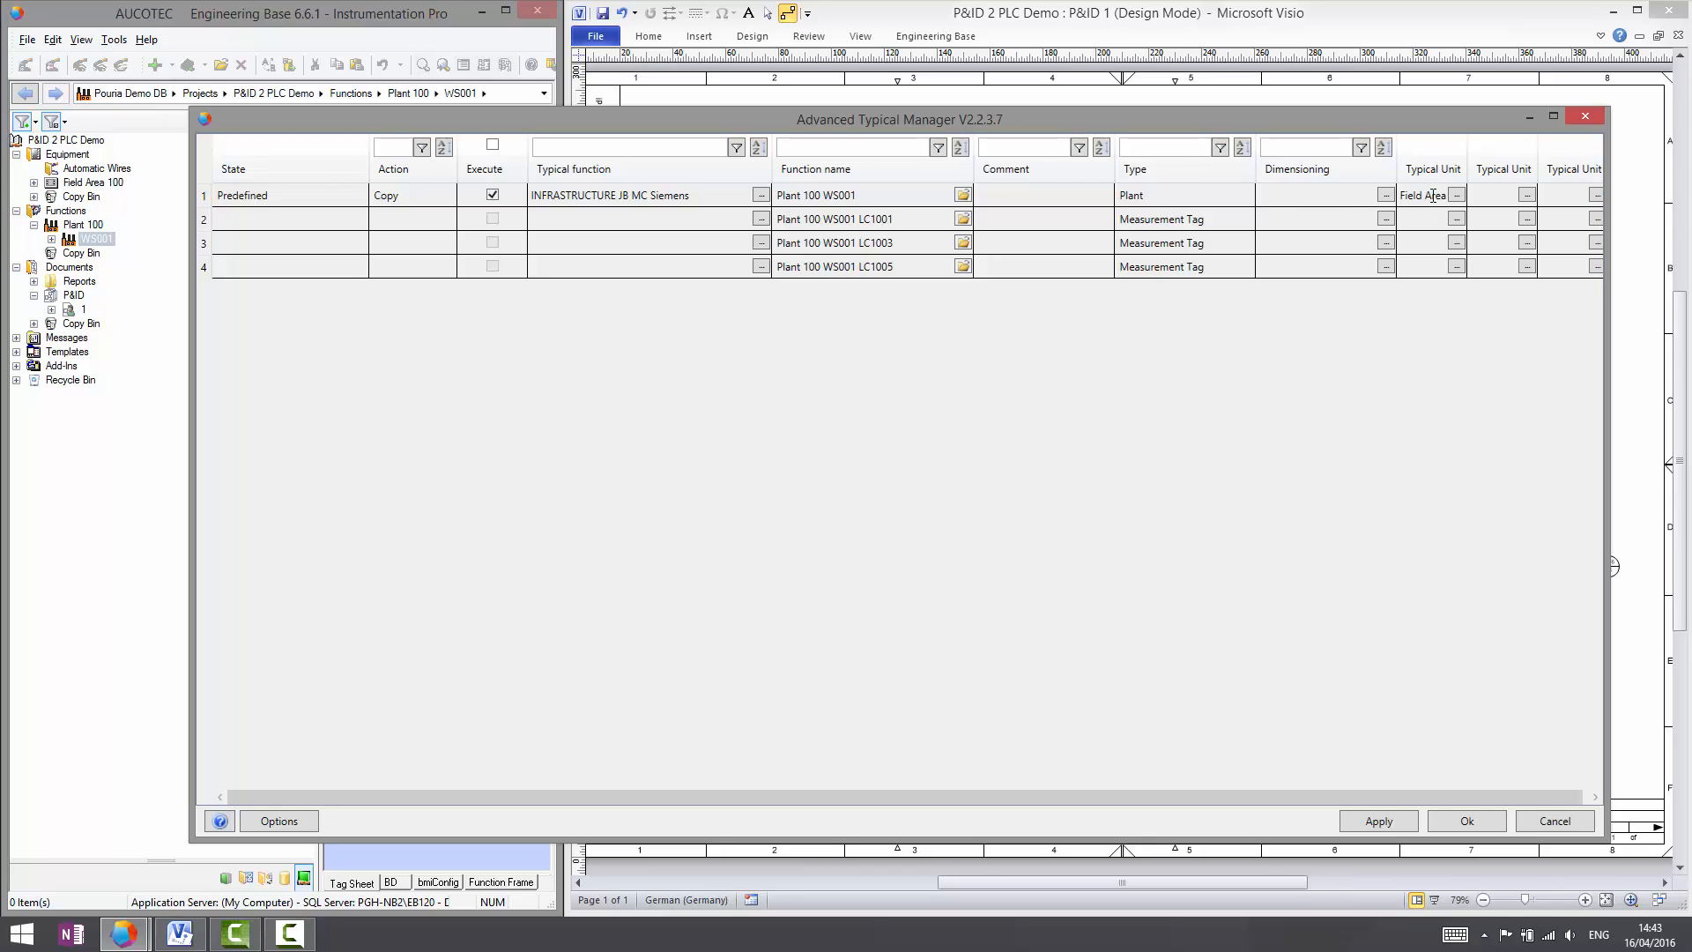
left_click(1463, 821)
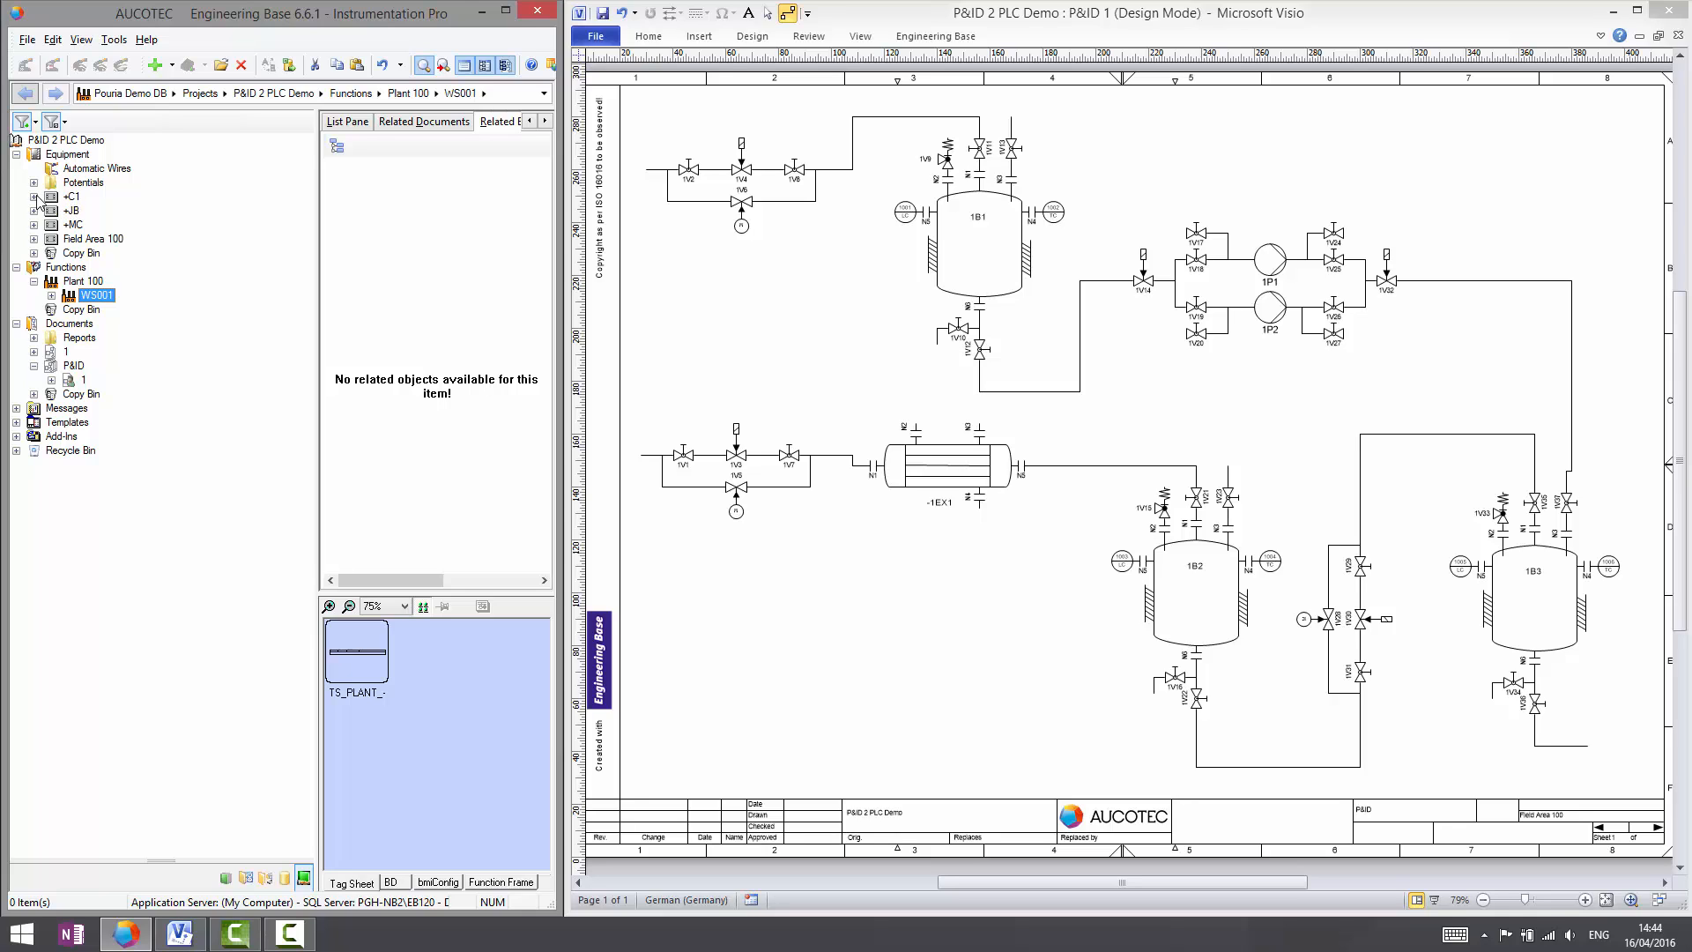
- Examine the generated +C1 cabinet, its mounting plate and the contents of device -1A5
left_click(33, 197)
left_click(51, 211)
left_click(70, 225)
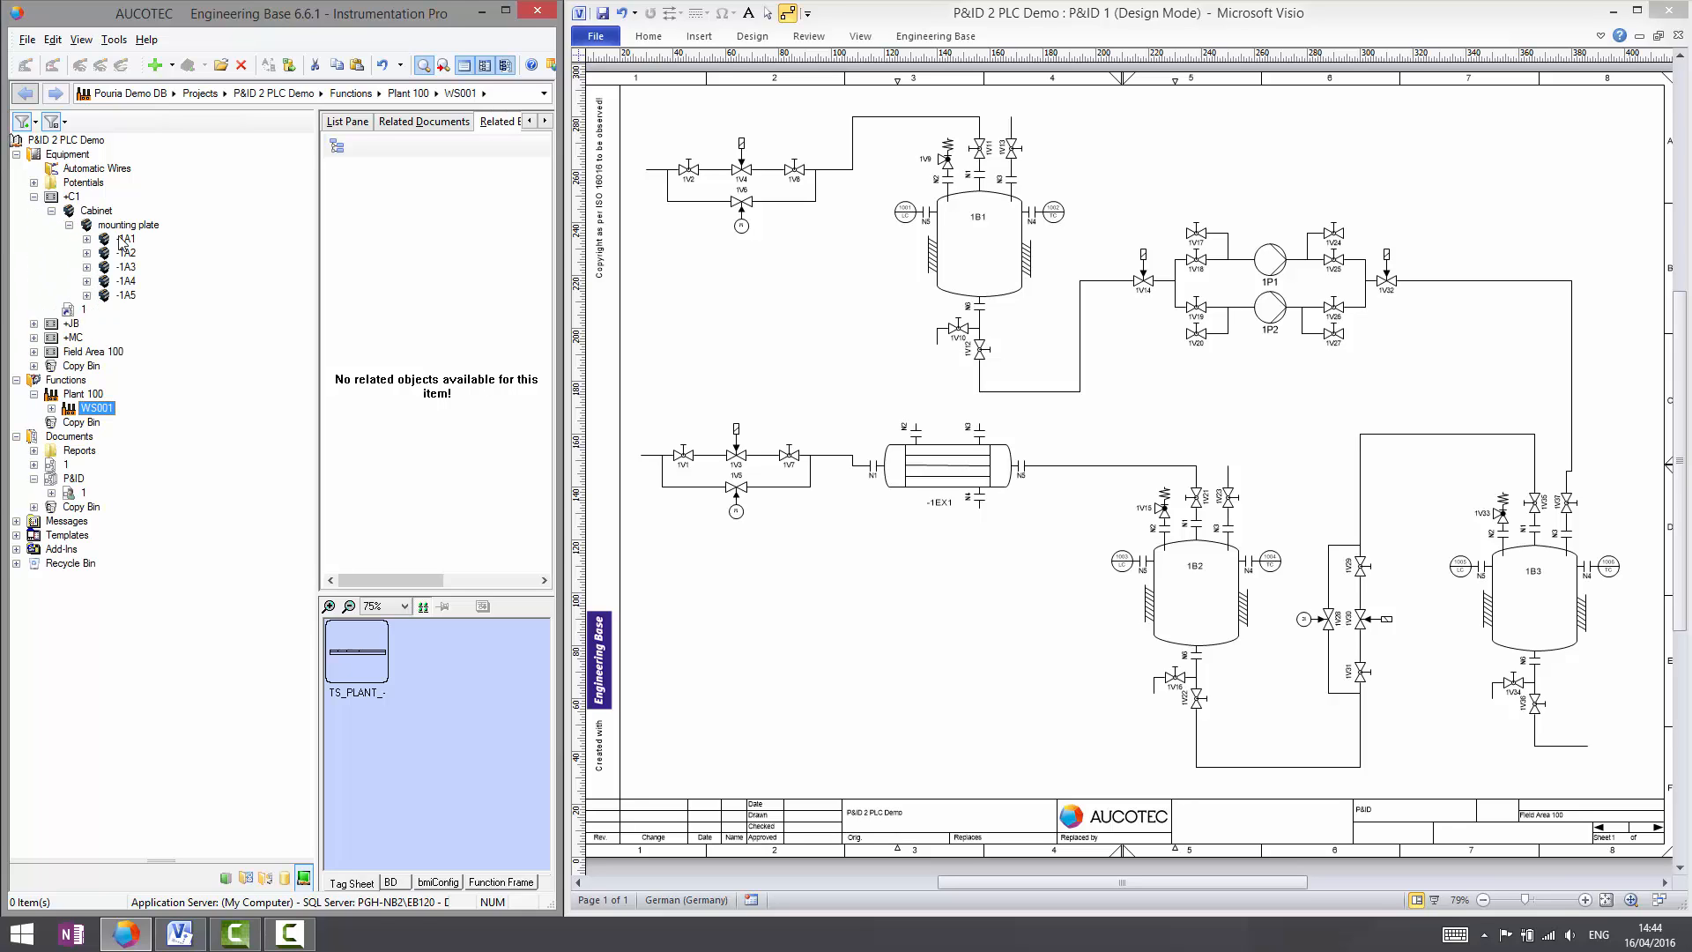
left_click(87, 295)
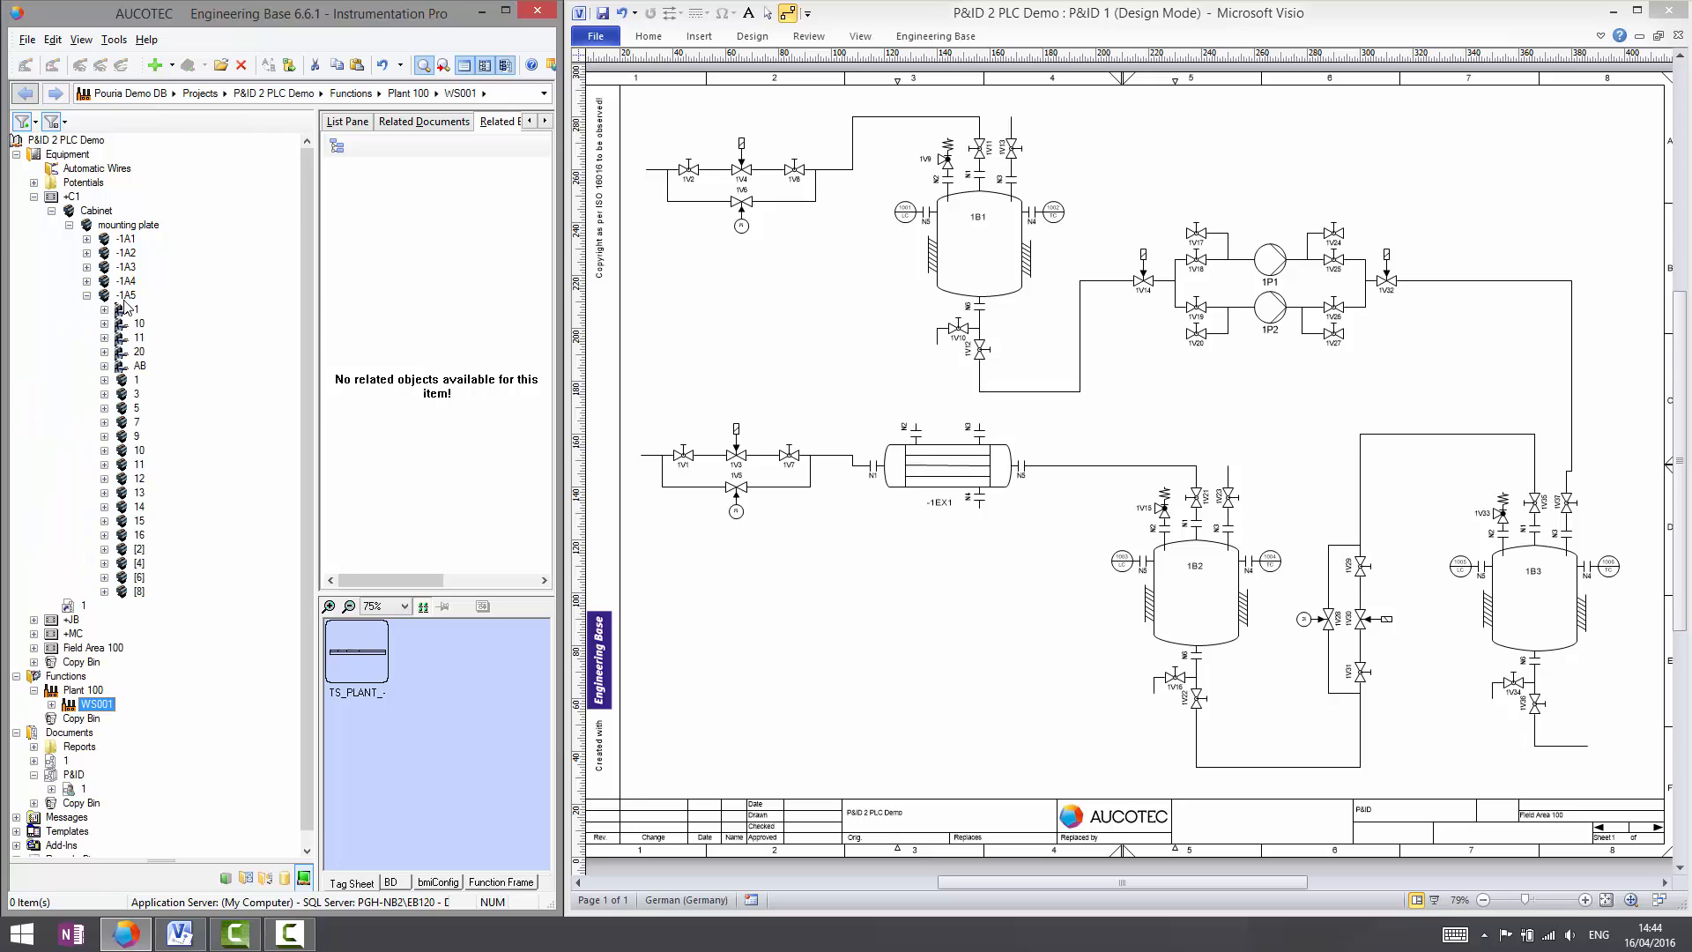
left_click(51, 210)
left_click(34, 196)
- Examine the terminals and cables of junction box -JB1 under +JB and strips -MC1 and -MC2 under +MC
left_click(34, 210)
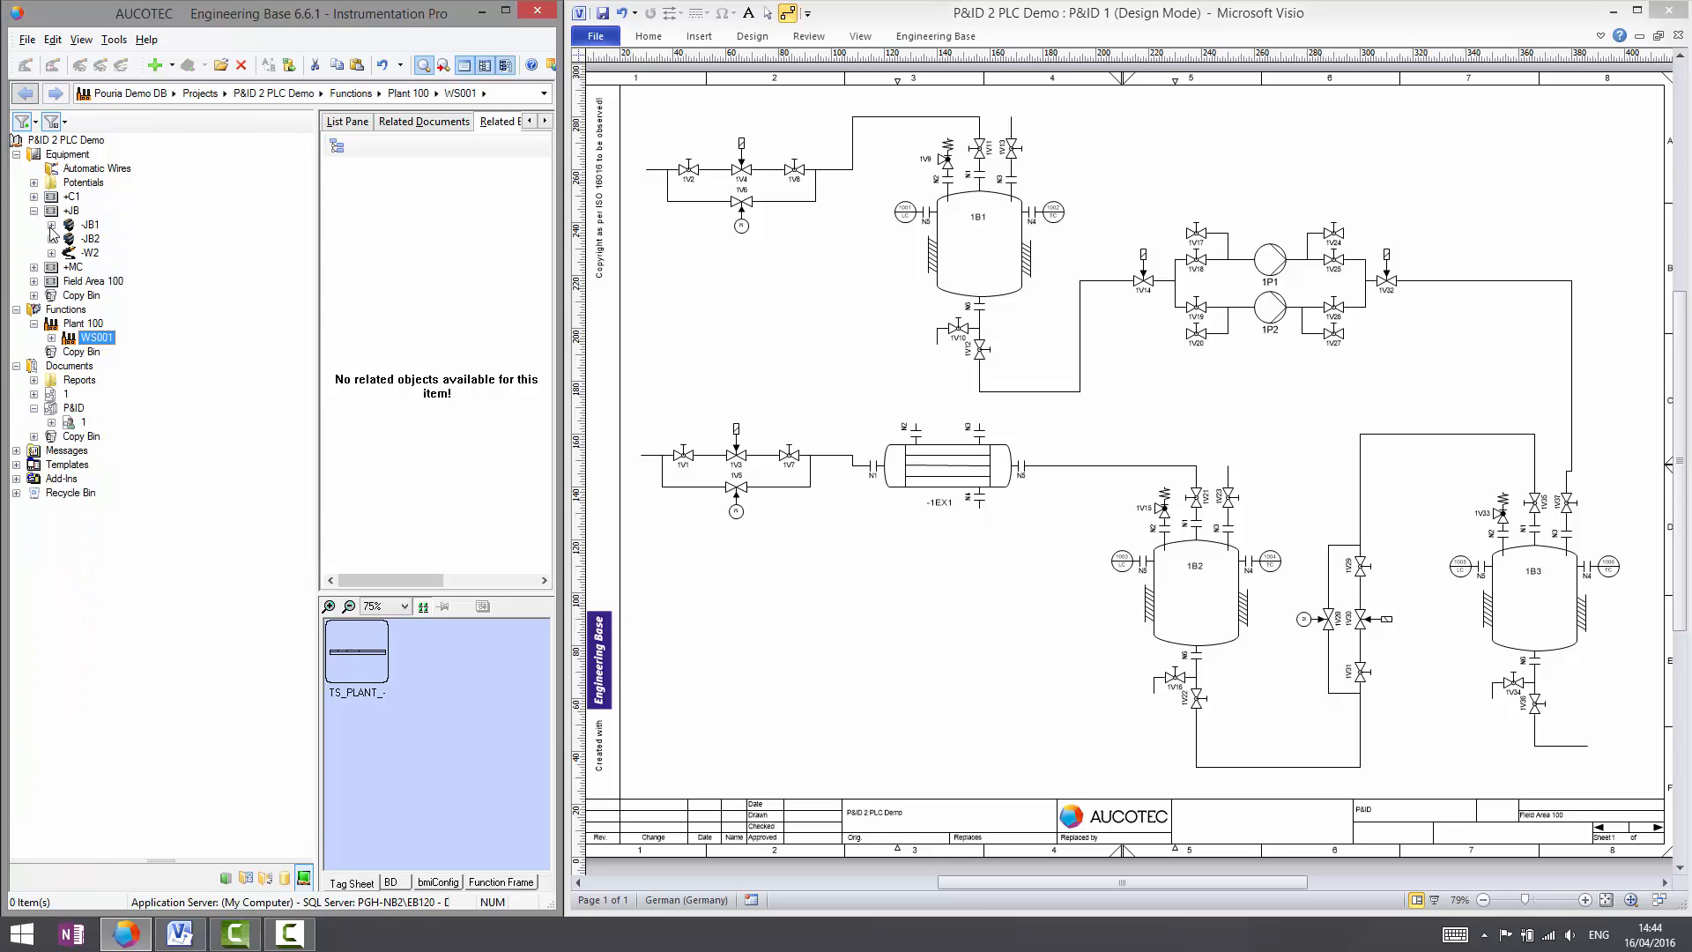
left_click(51, 225)
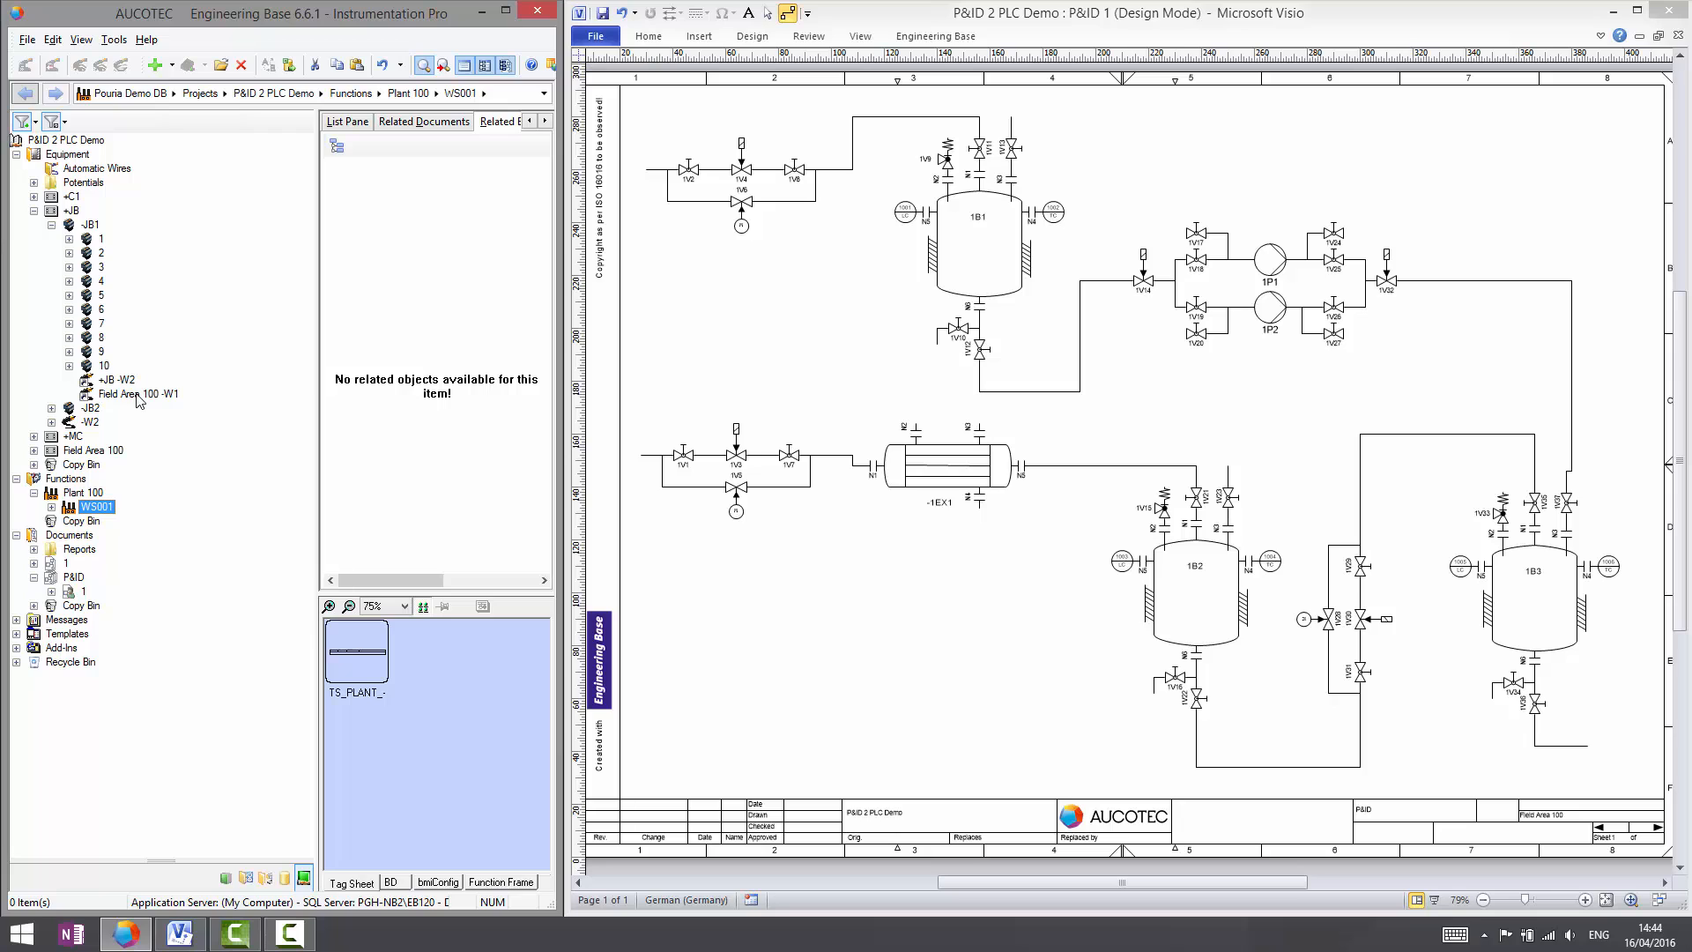
left_click(34, 211)
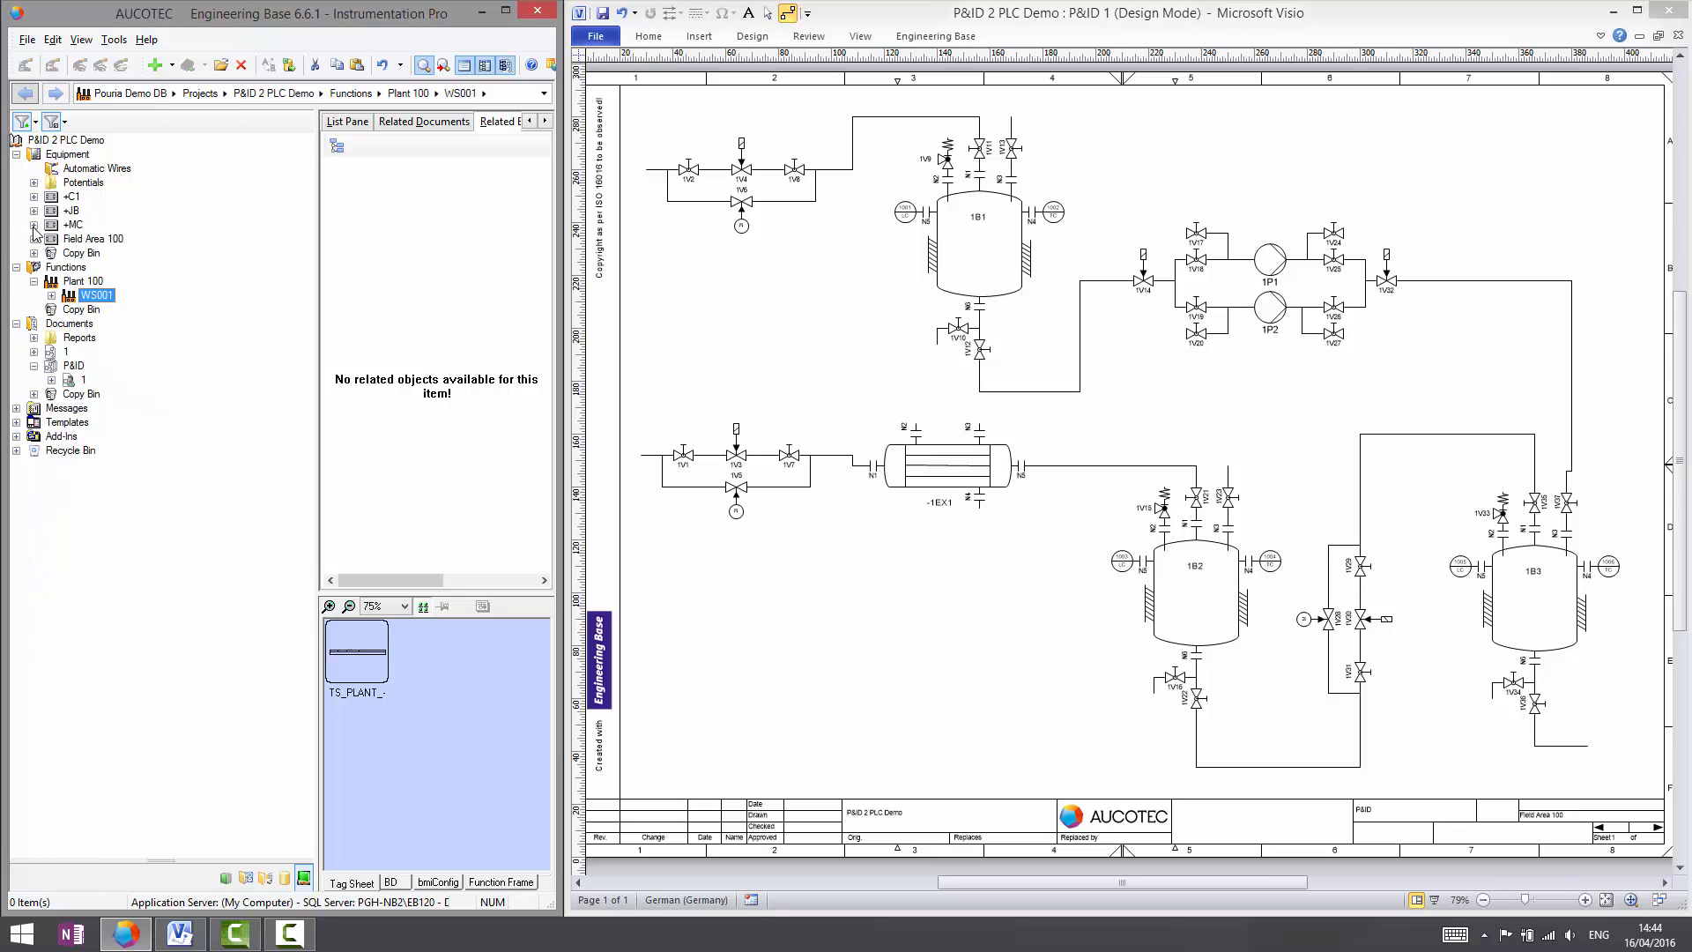
left_click(34, 225)
left_click(50, 241)
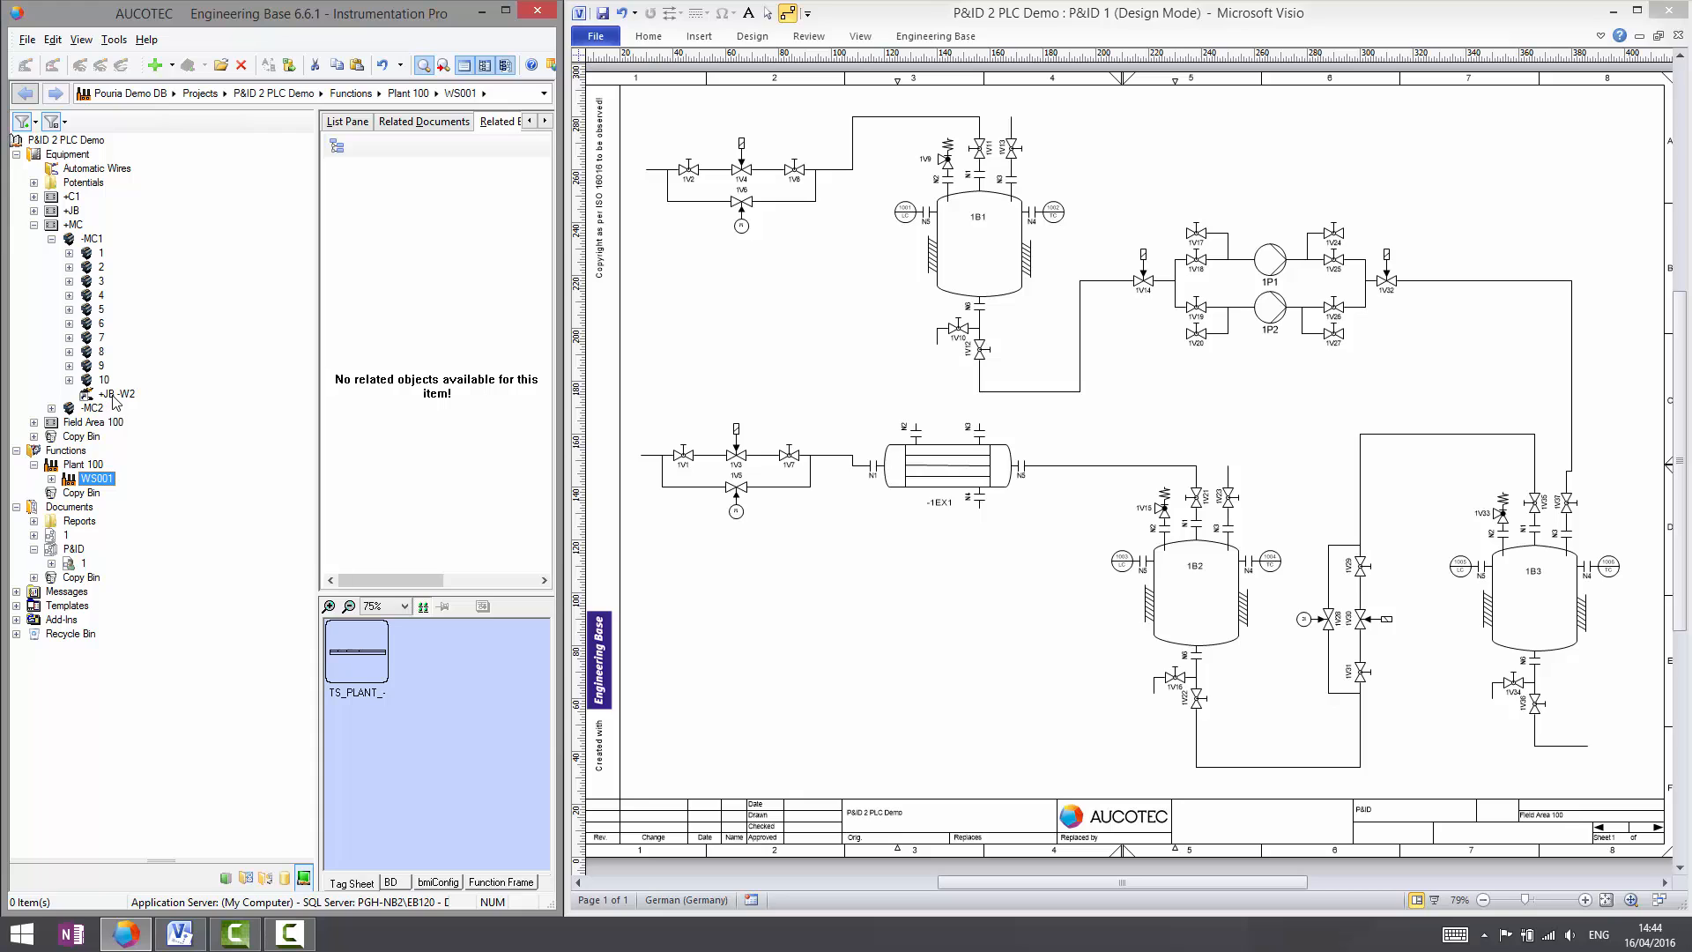
left_click(51, 408)
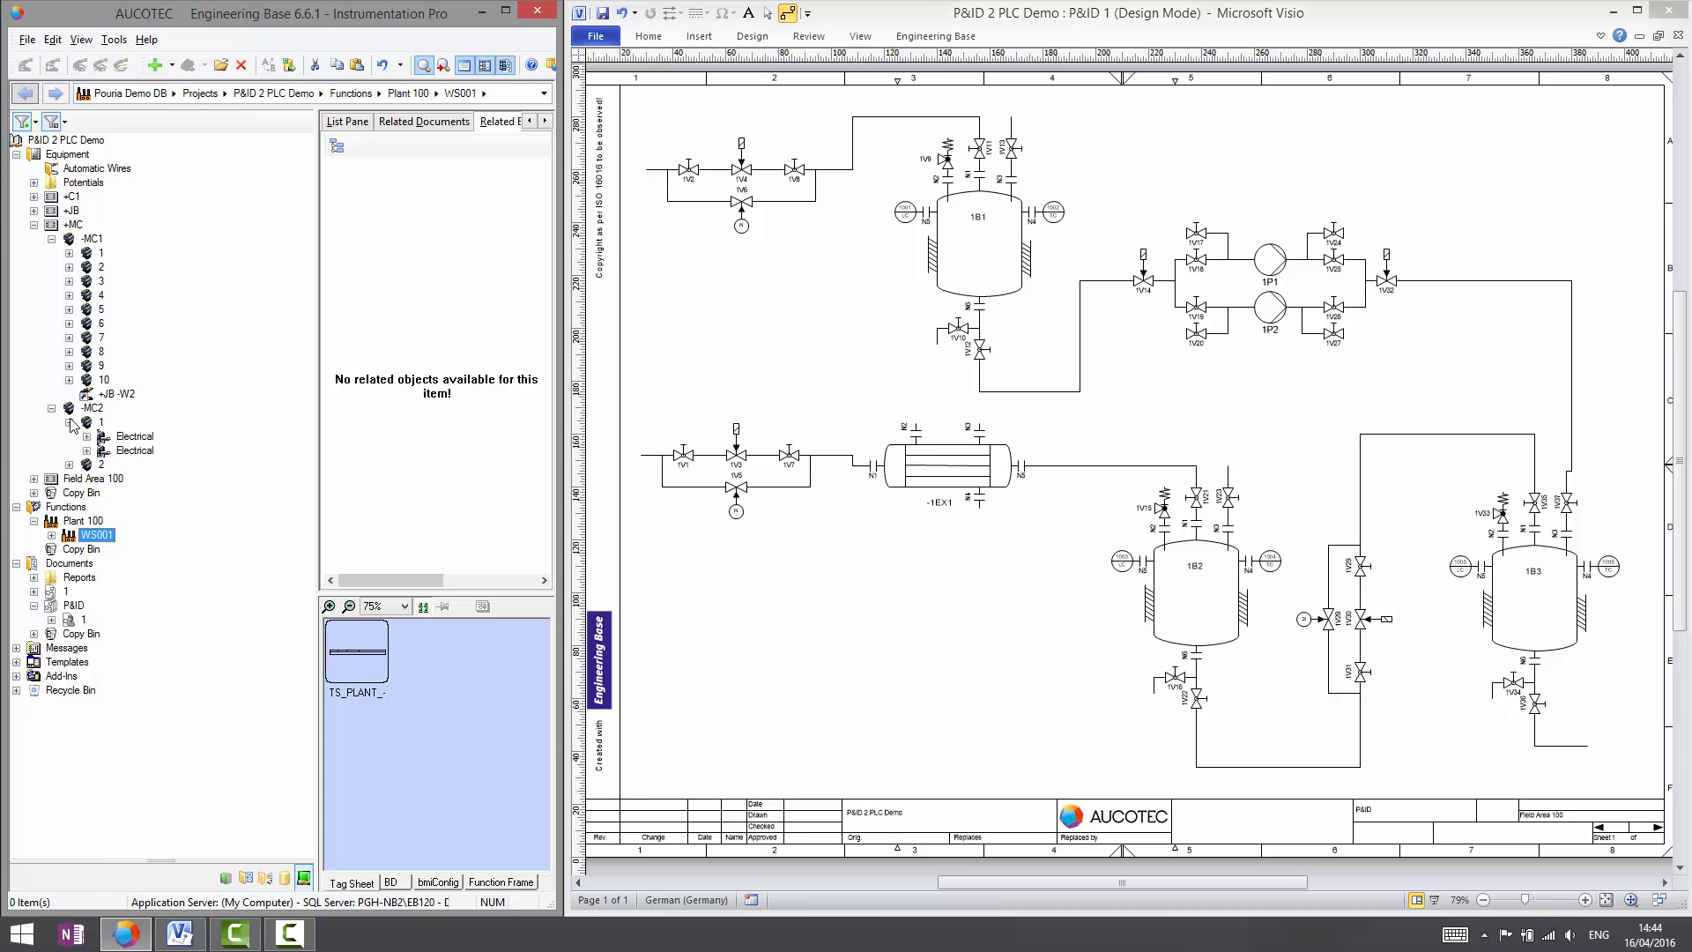
left_click(51, 408)
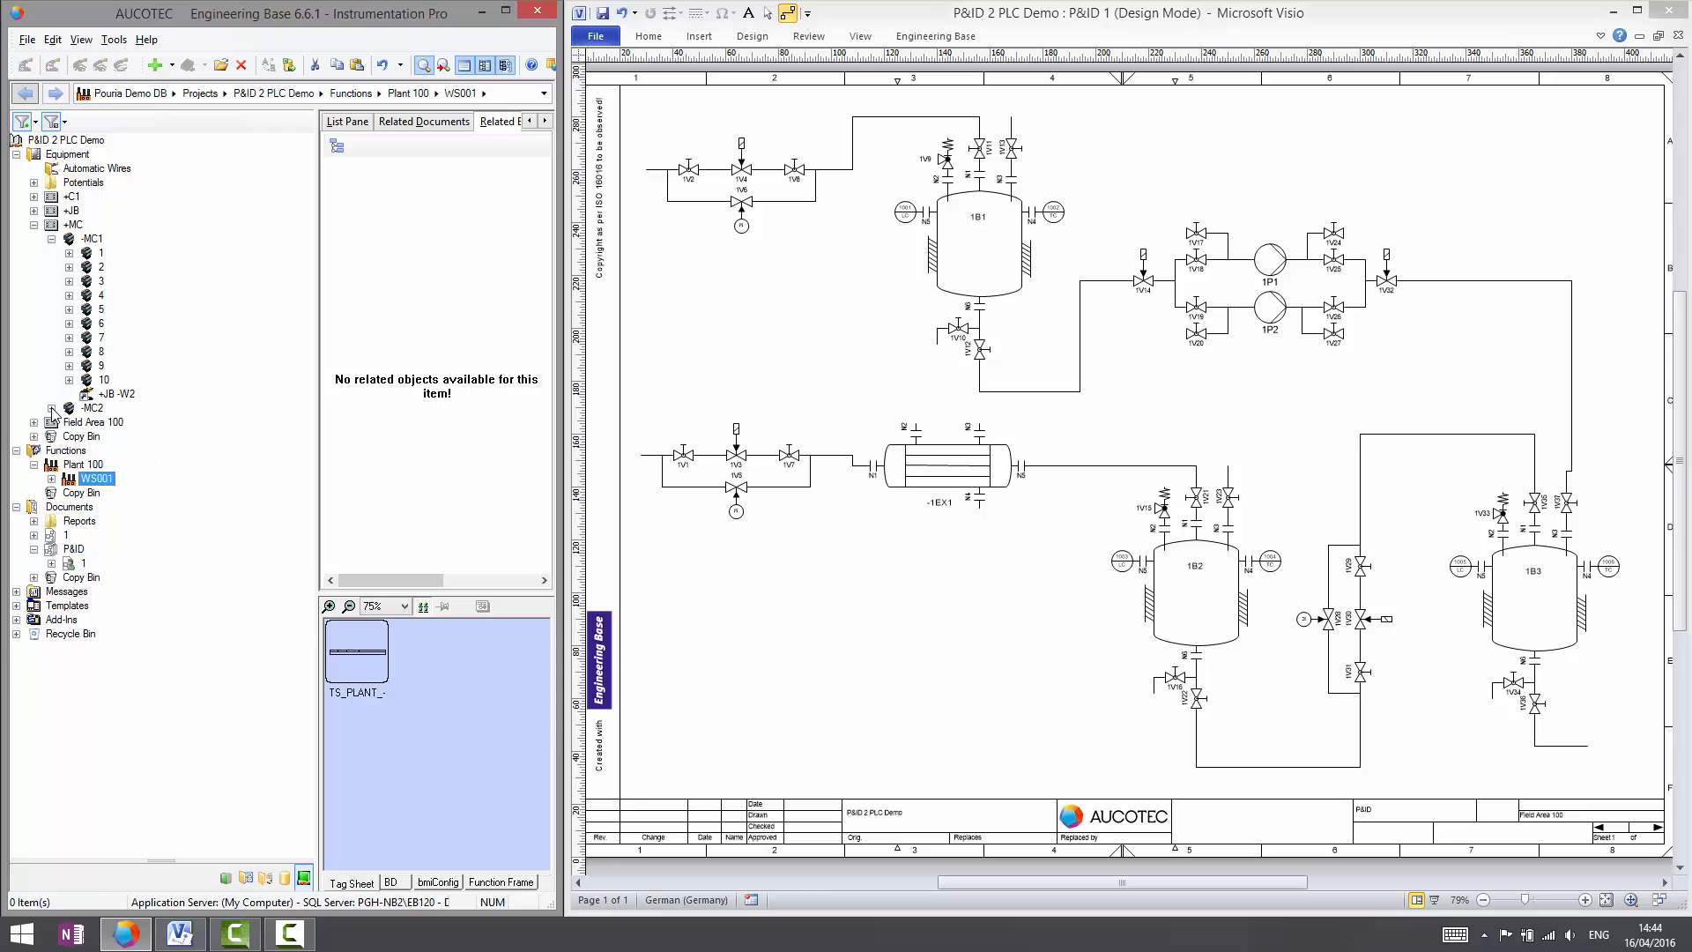
left_click(33, 224)
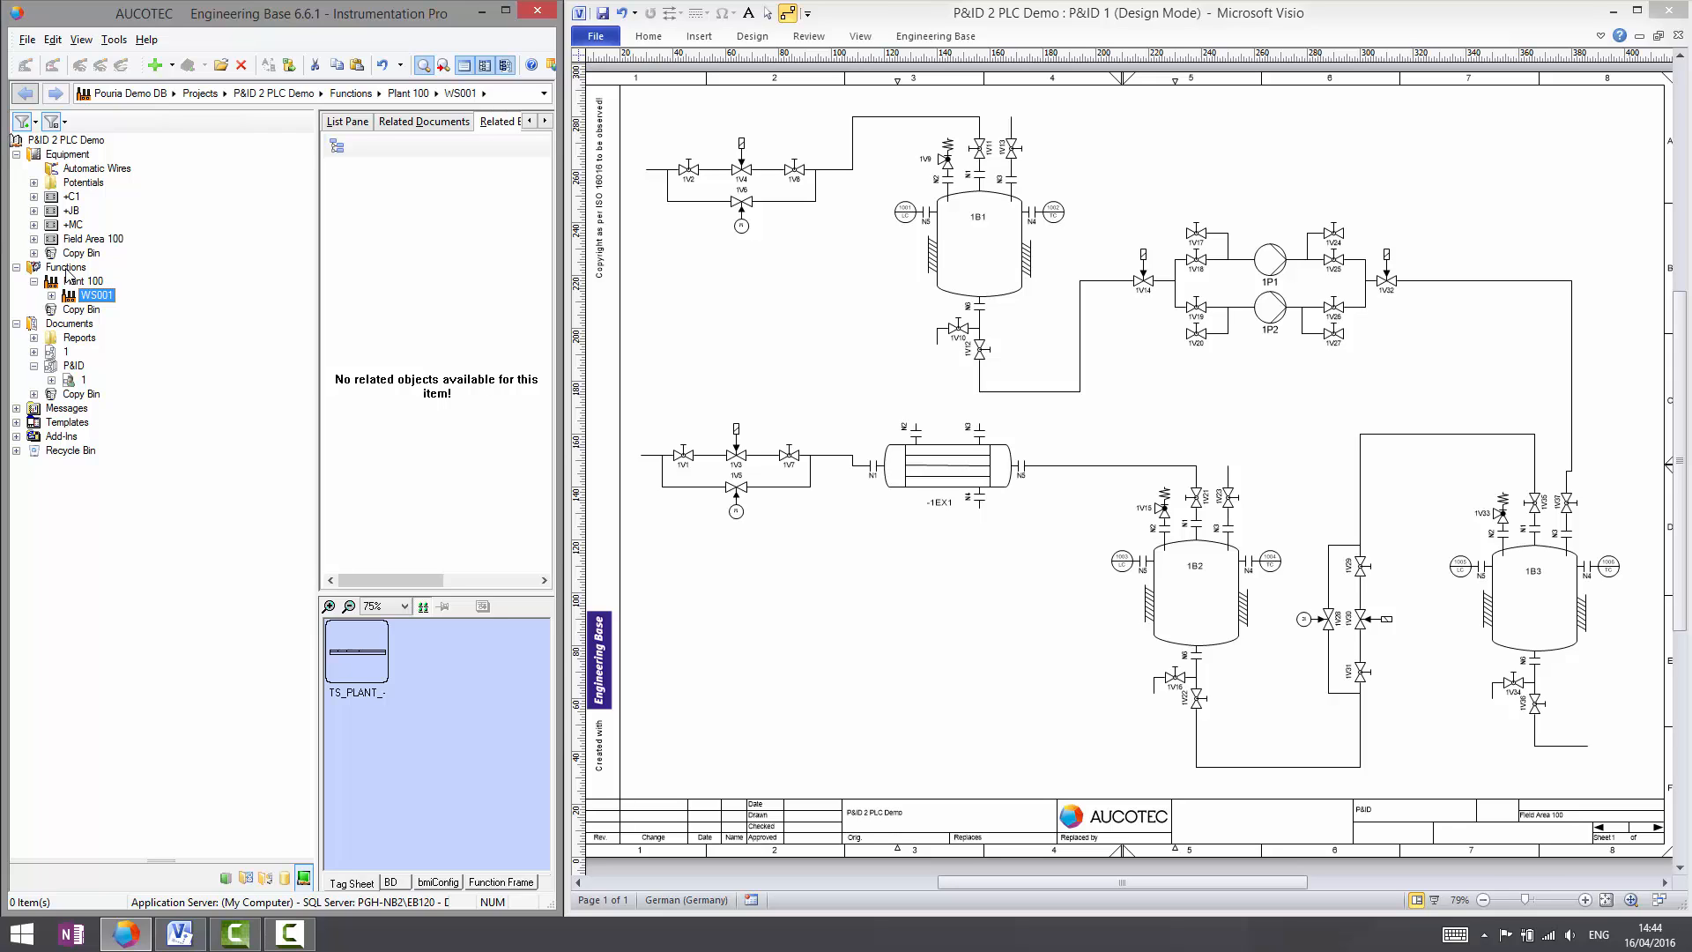
- Open cable -W1 of Field Area 100 in the Wiring Manager
left_click(34, 239)
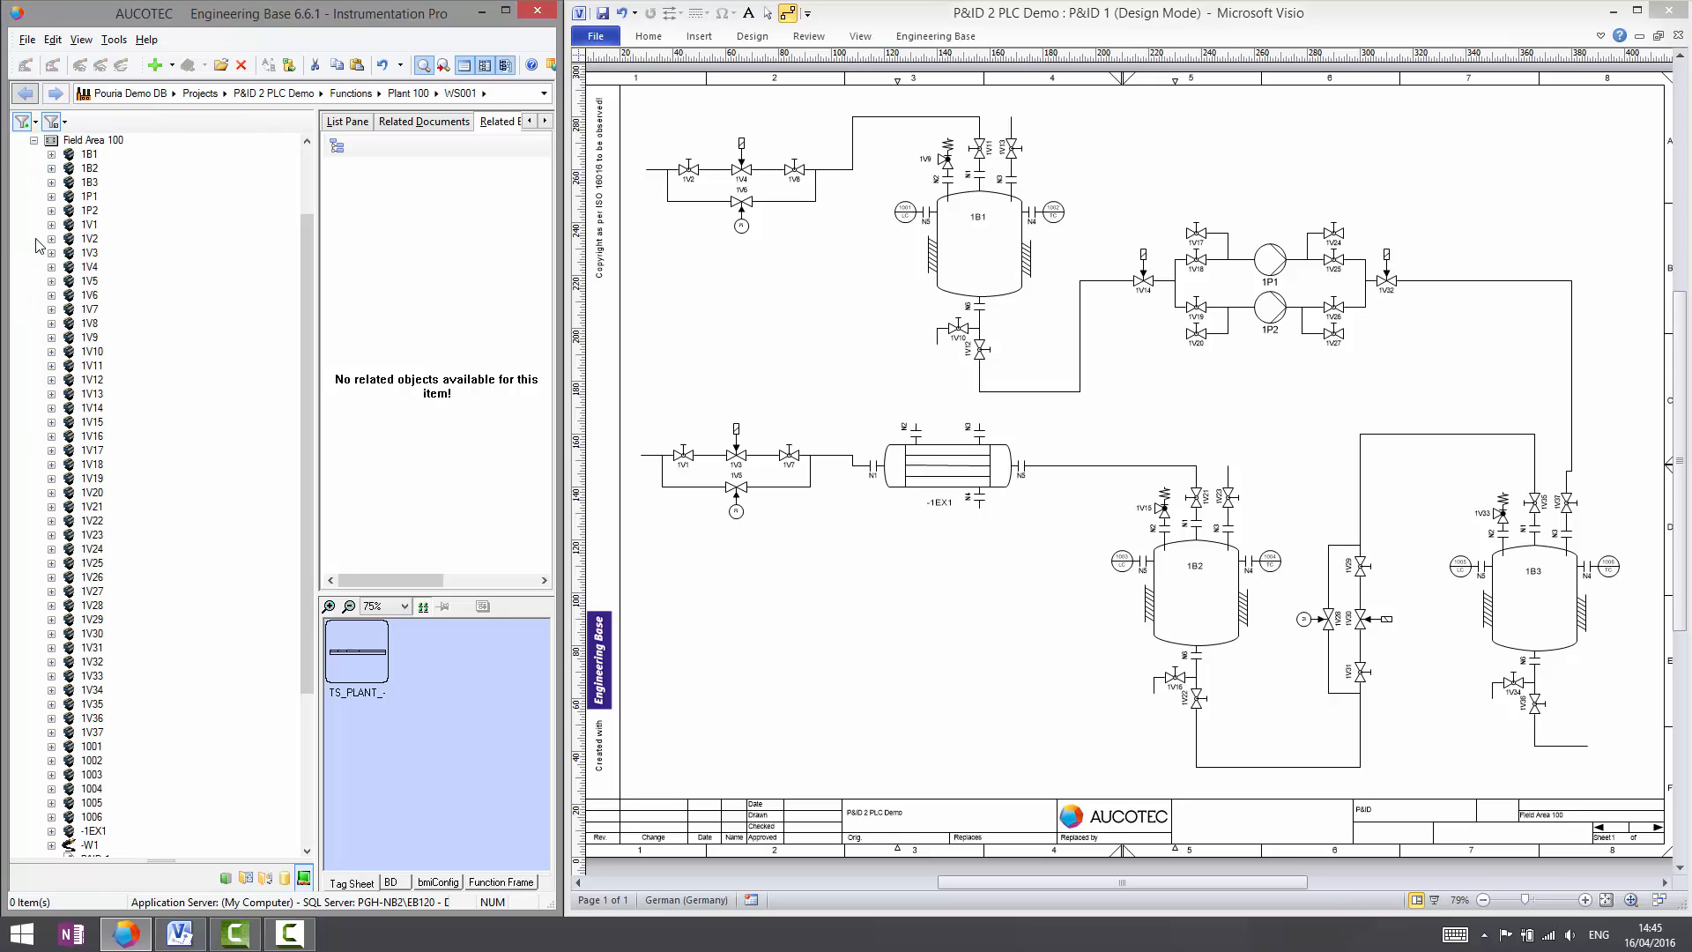
scroll(106, 353, "down", 3)
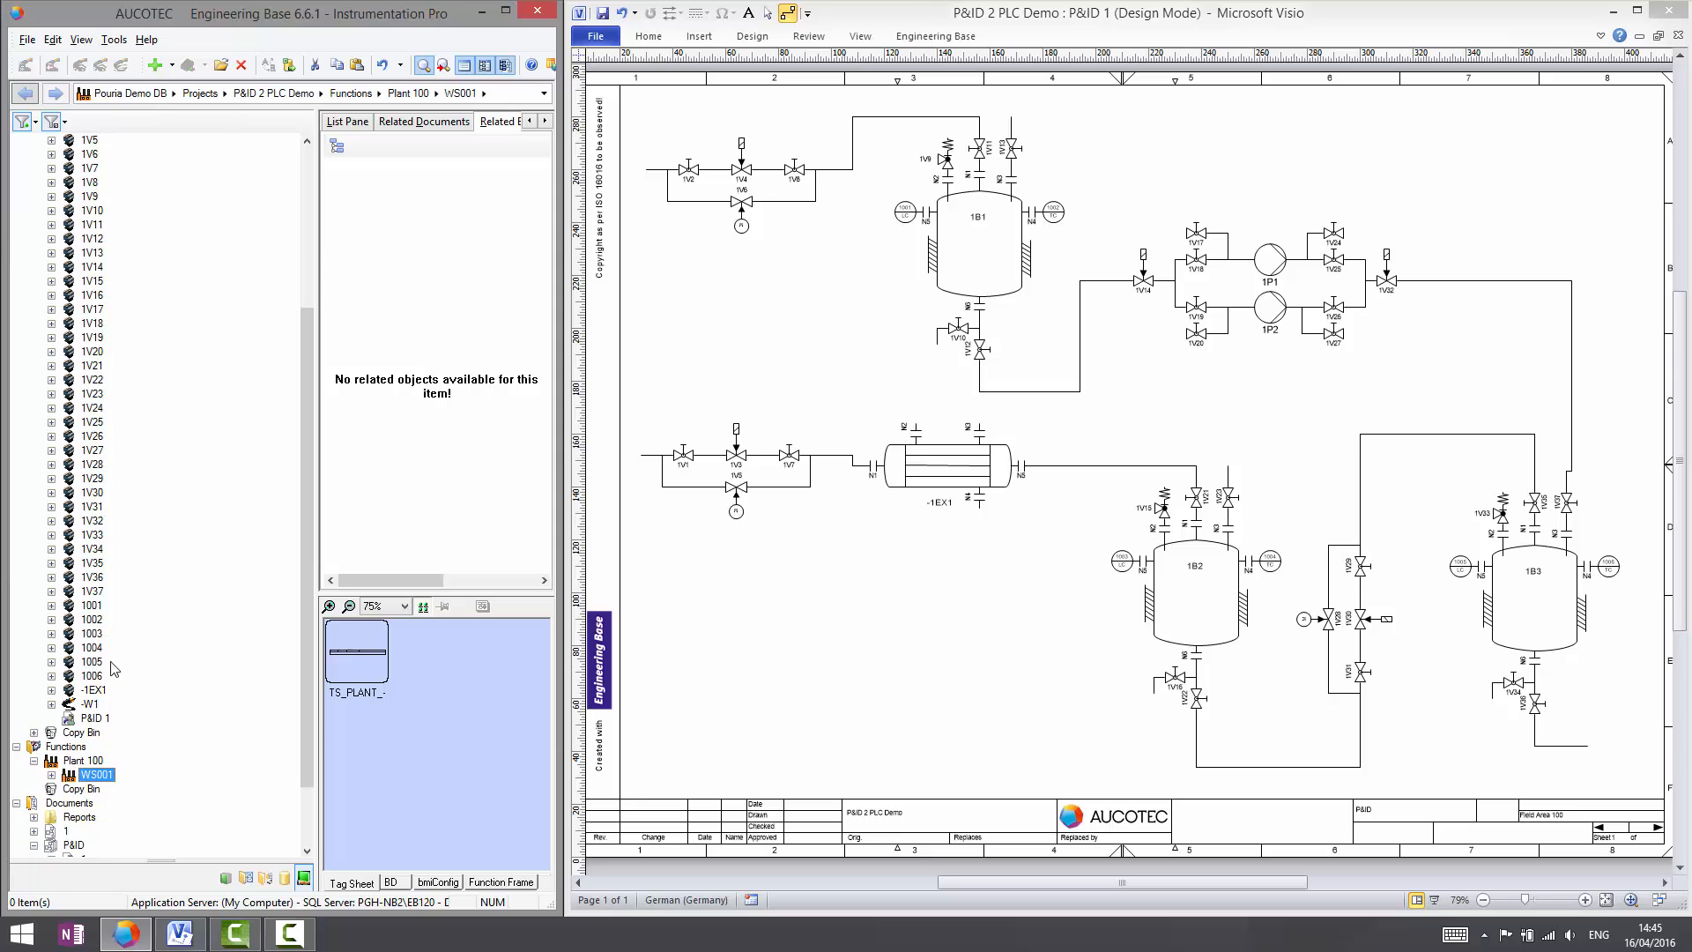
left_click(86, 705)
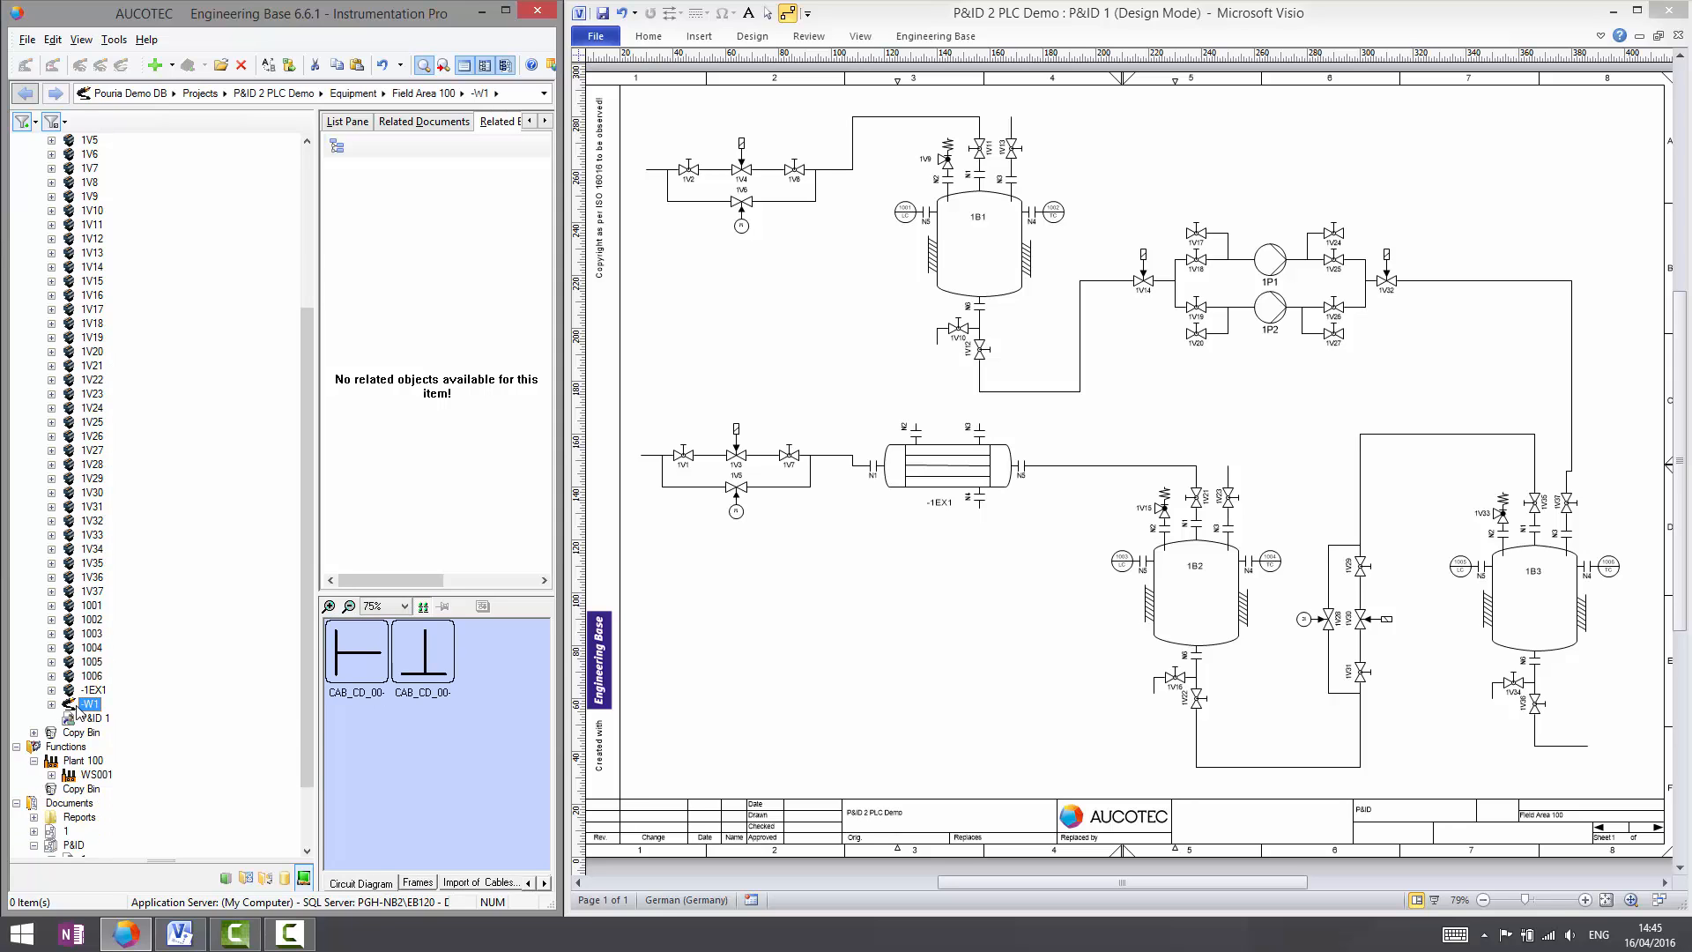
right_click(84, 707)
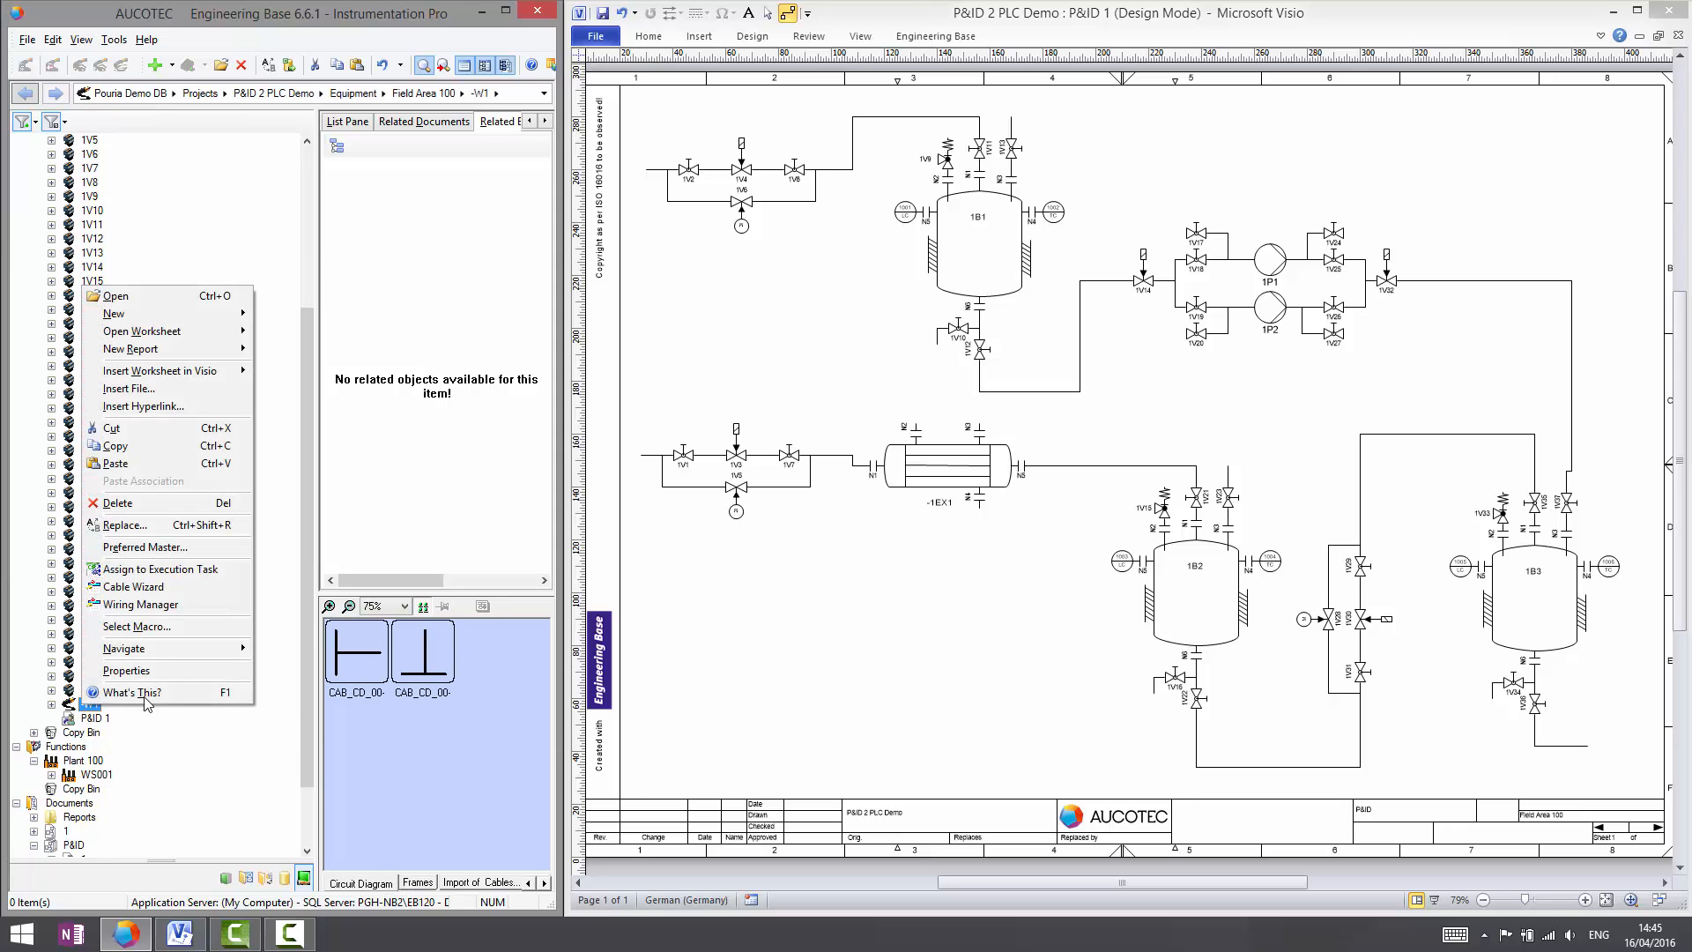
left_click(152, 610)
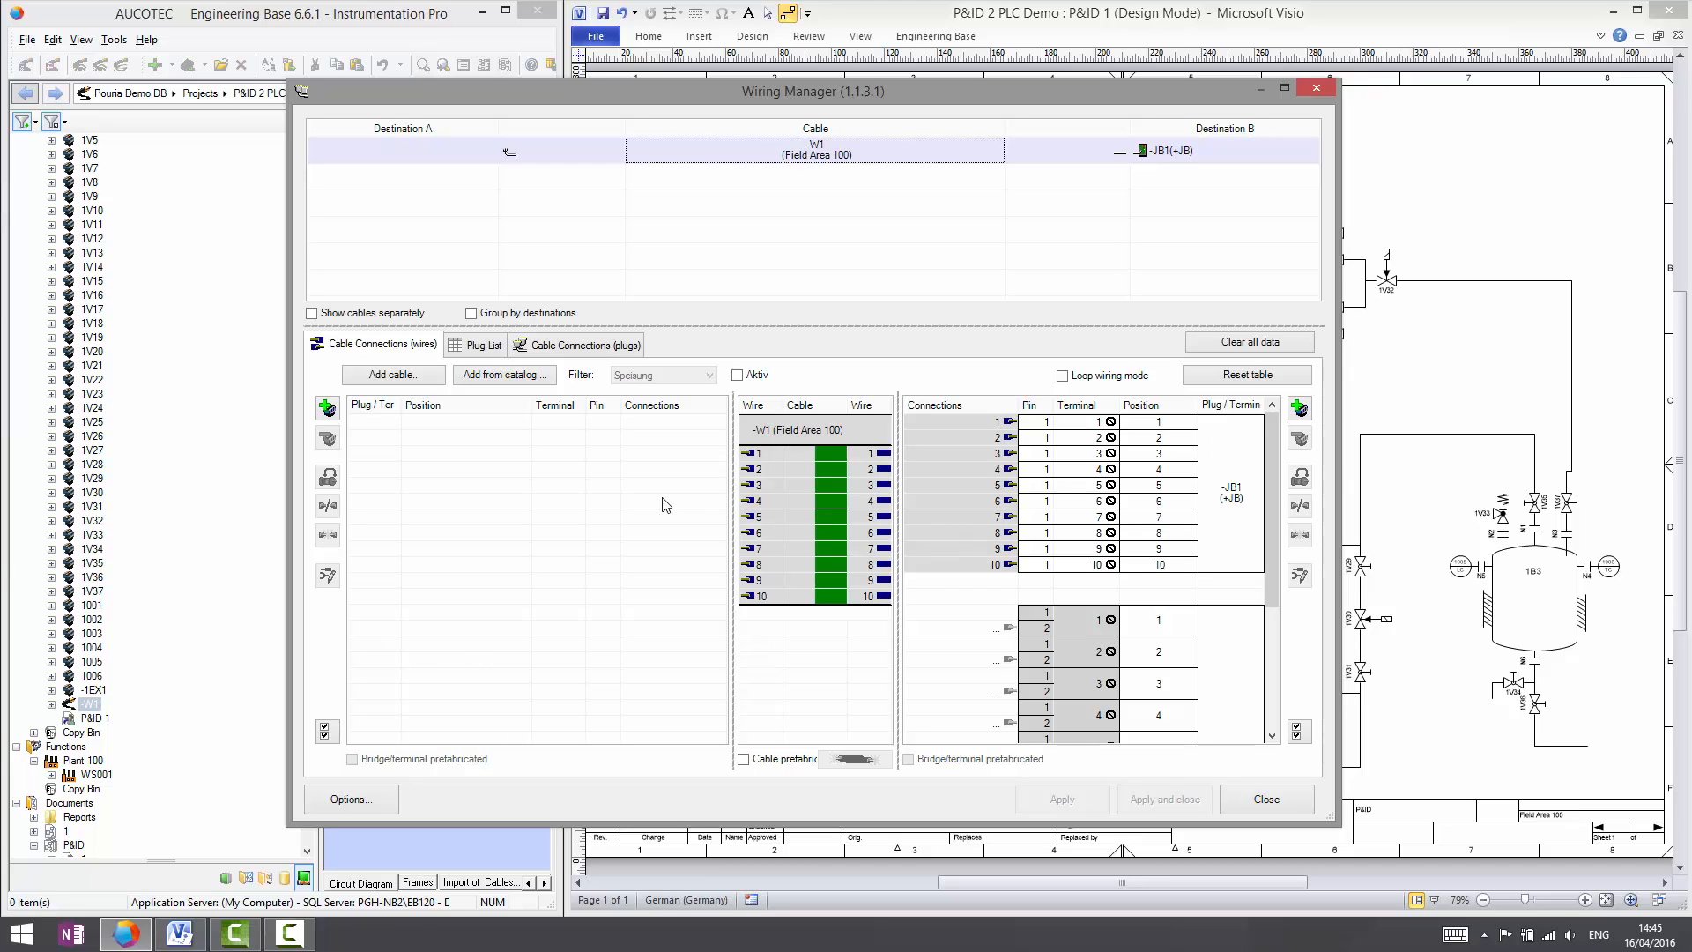
- Add the Field Area 100 devices 1001, 1003 and 1005 on the Destination A side of cable -W1
left_click(327, 408)
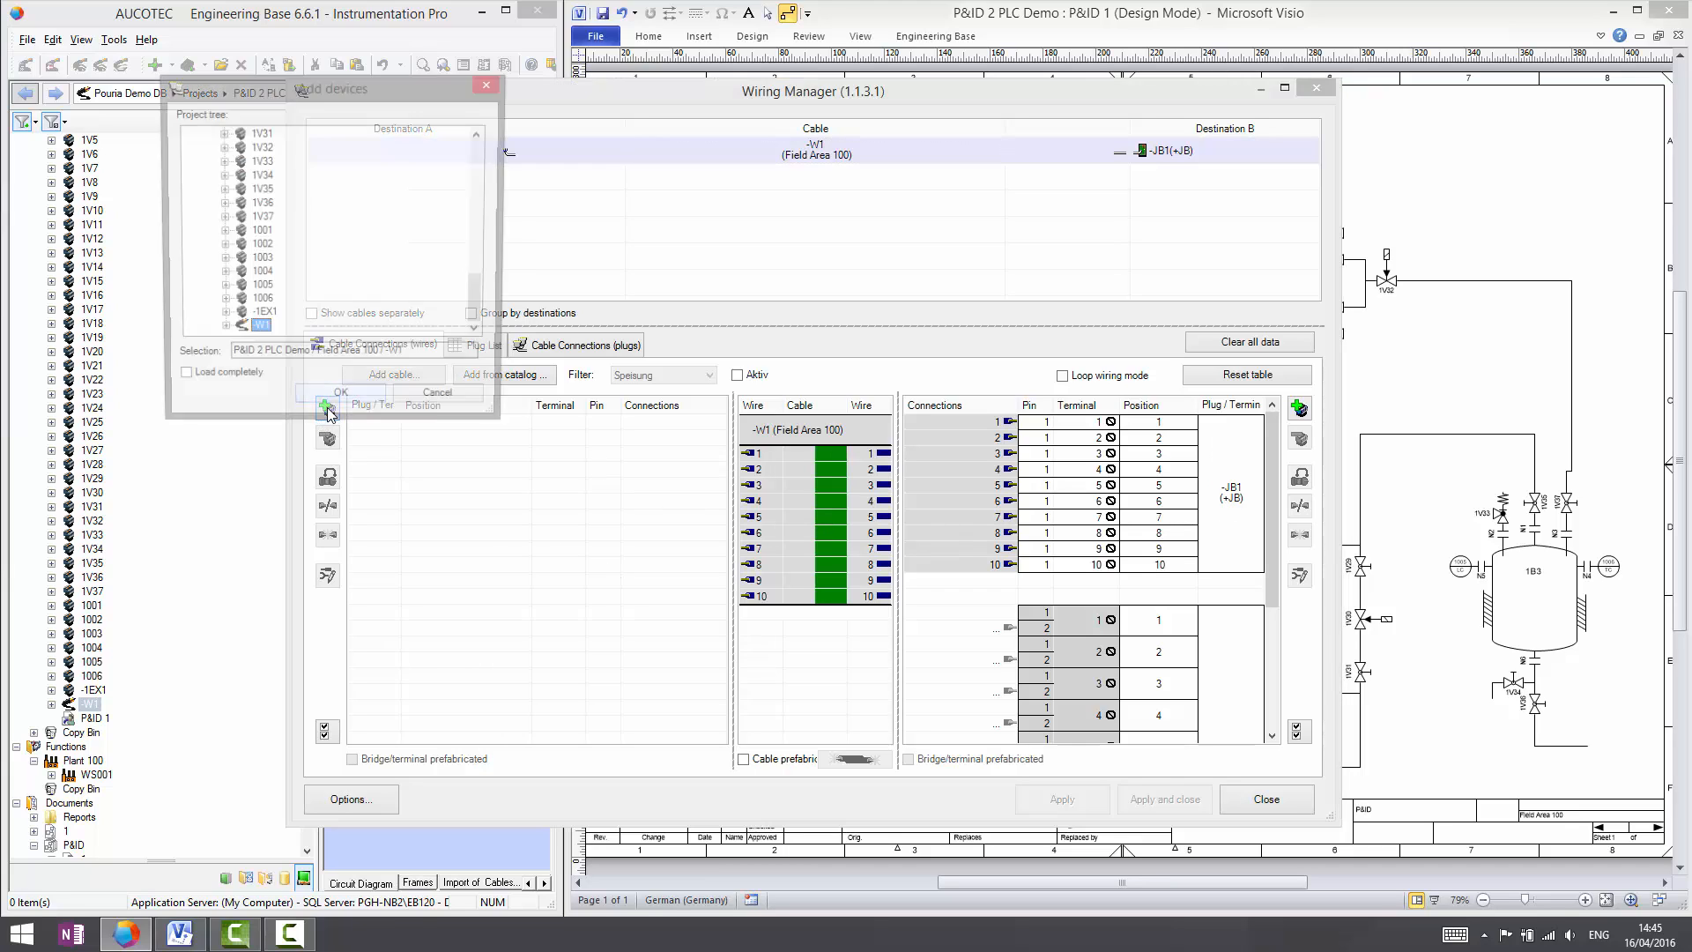
left_click(260, 233)
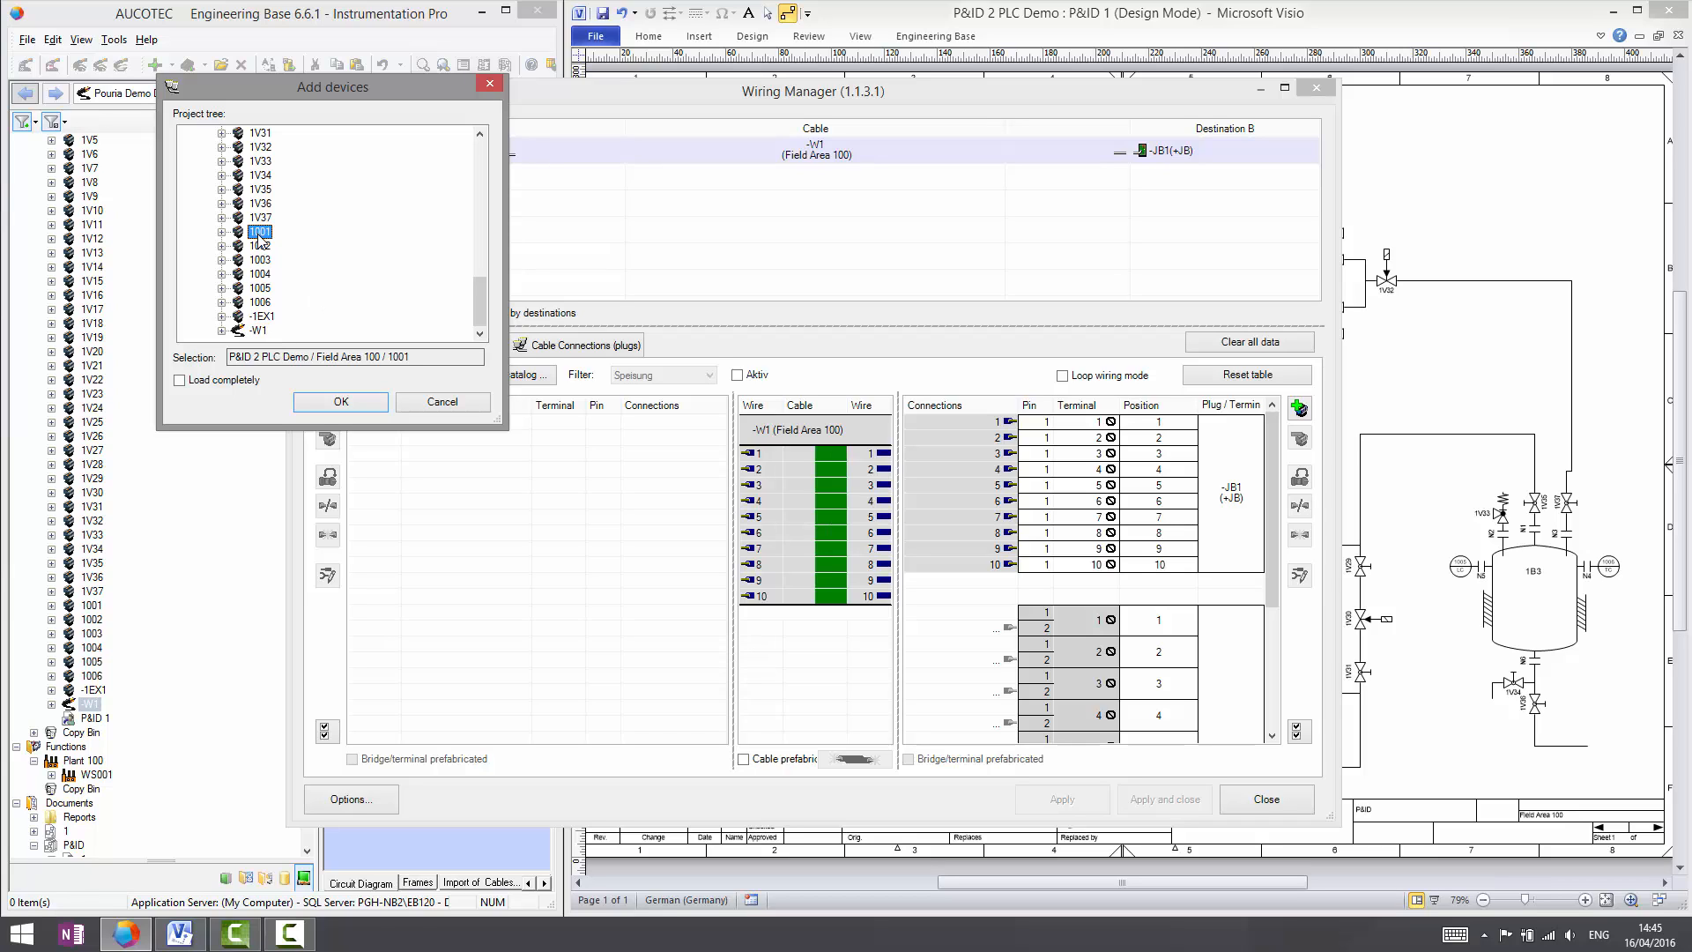
left_click(261, 261, "ctrl")
left_click(261, 289, "ctrl")
left_click(340, 402)
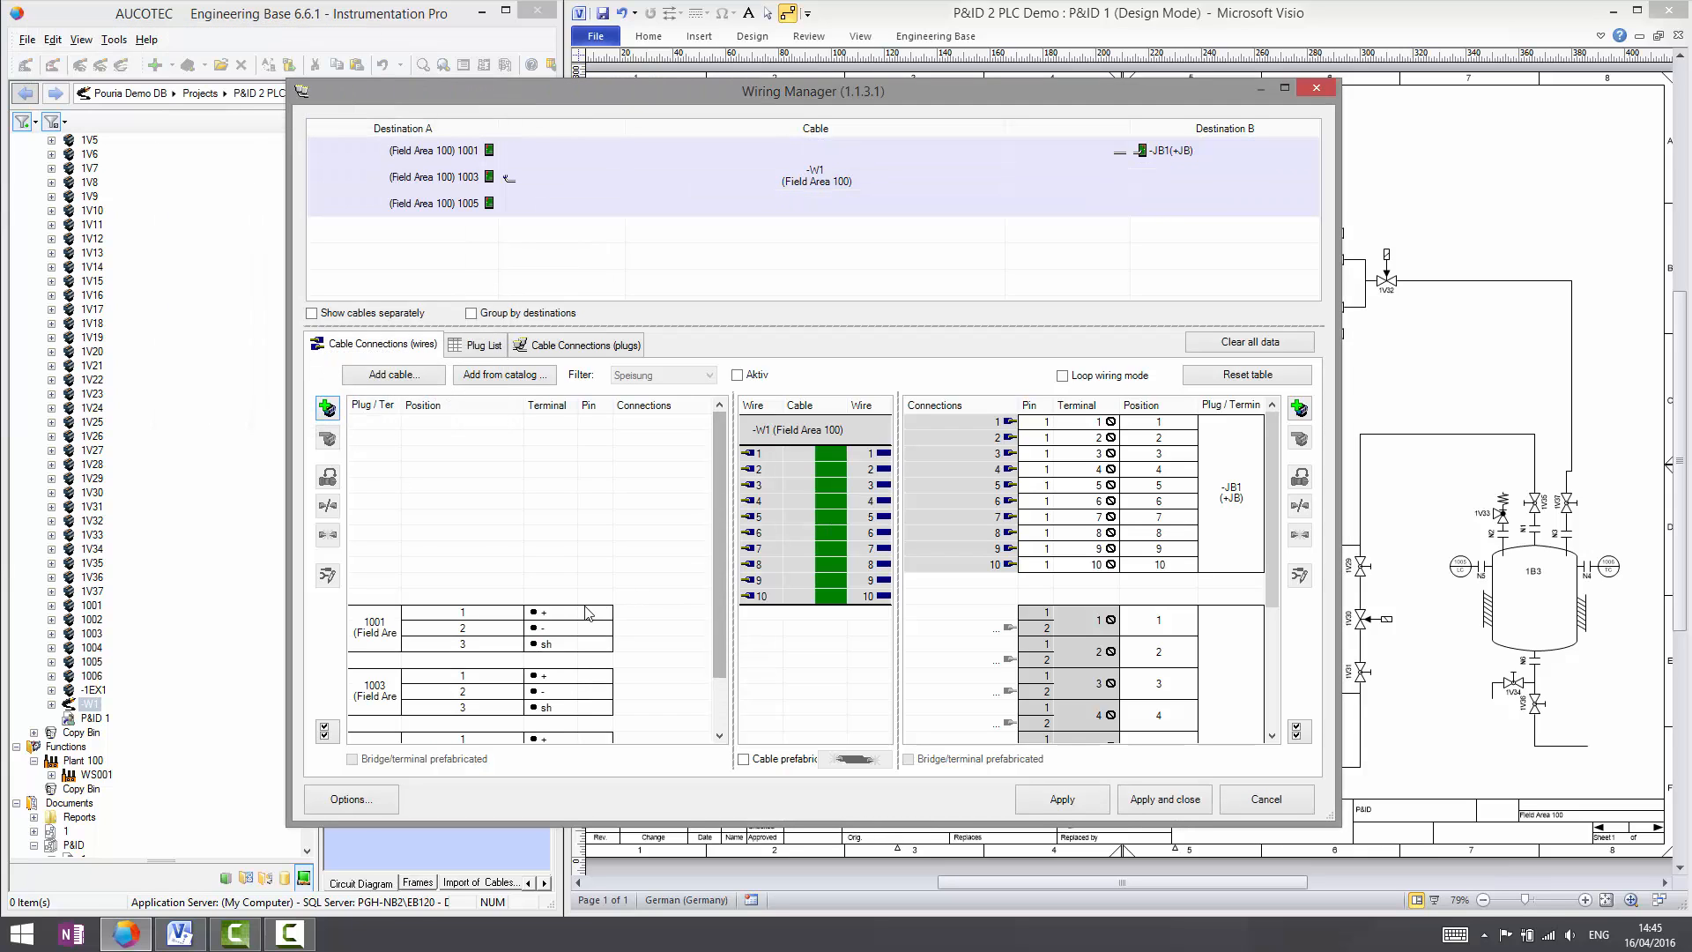
- Connect the + and - terminals of device 1001 to wires 1 and 2 of cable -W1
left_click(573, 613)
left_click(583, 634, "shift")
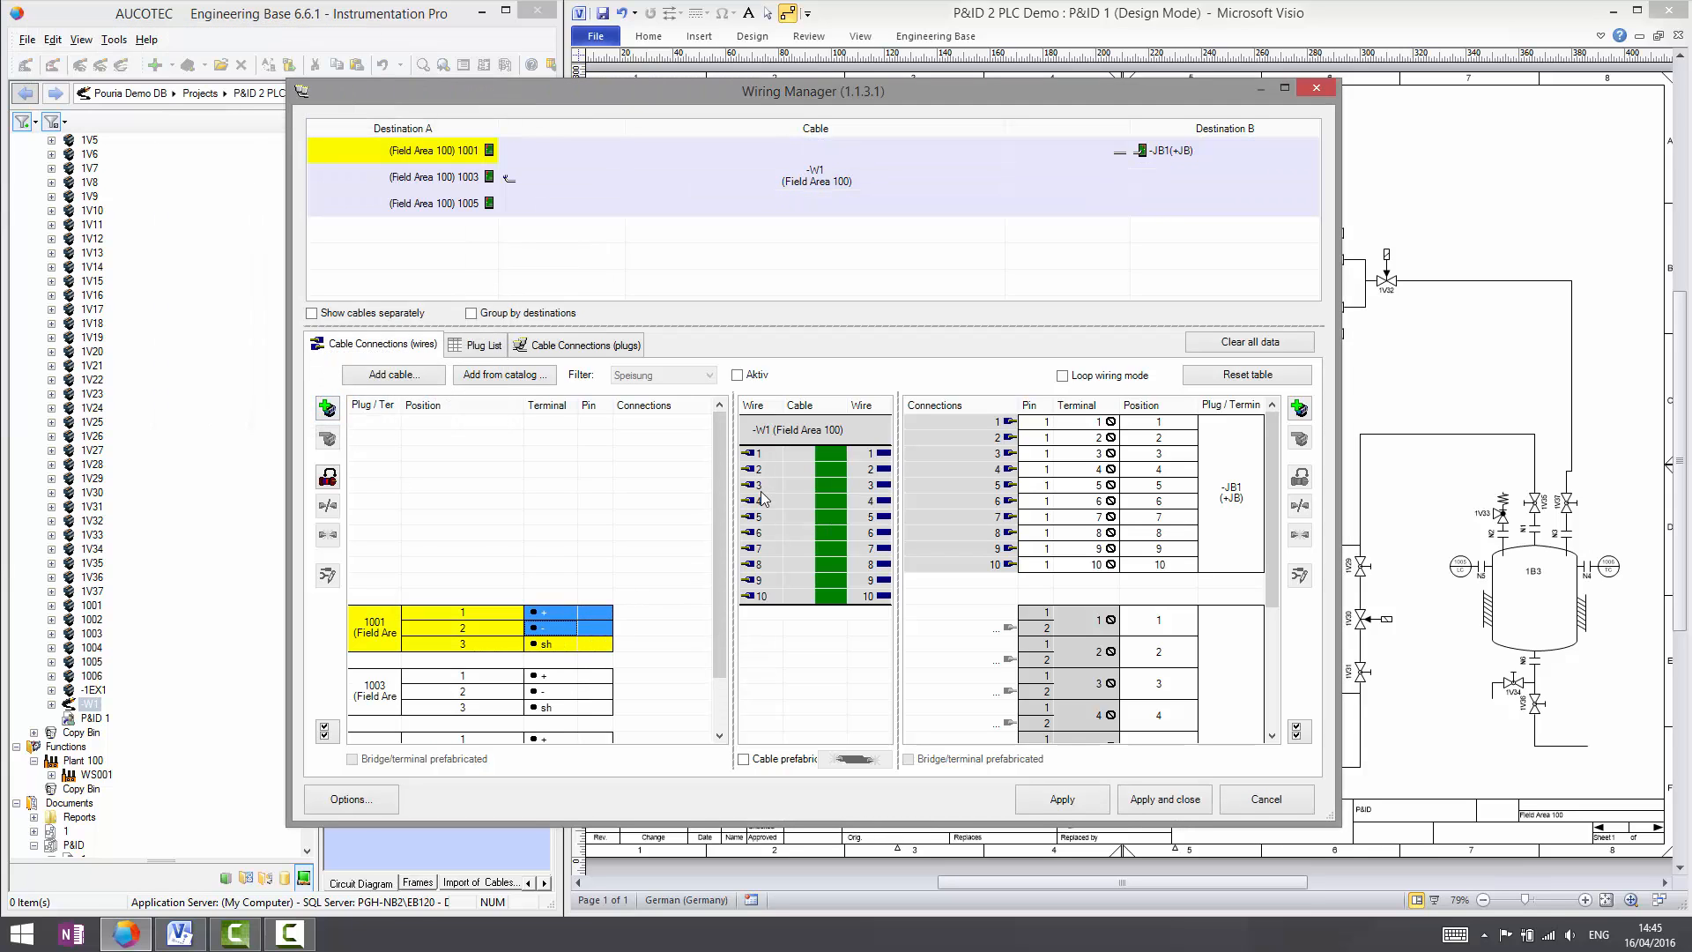
left_click(760, 453)
left_click(762, 469, "shift")
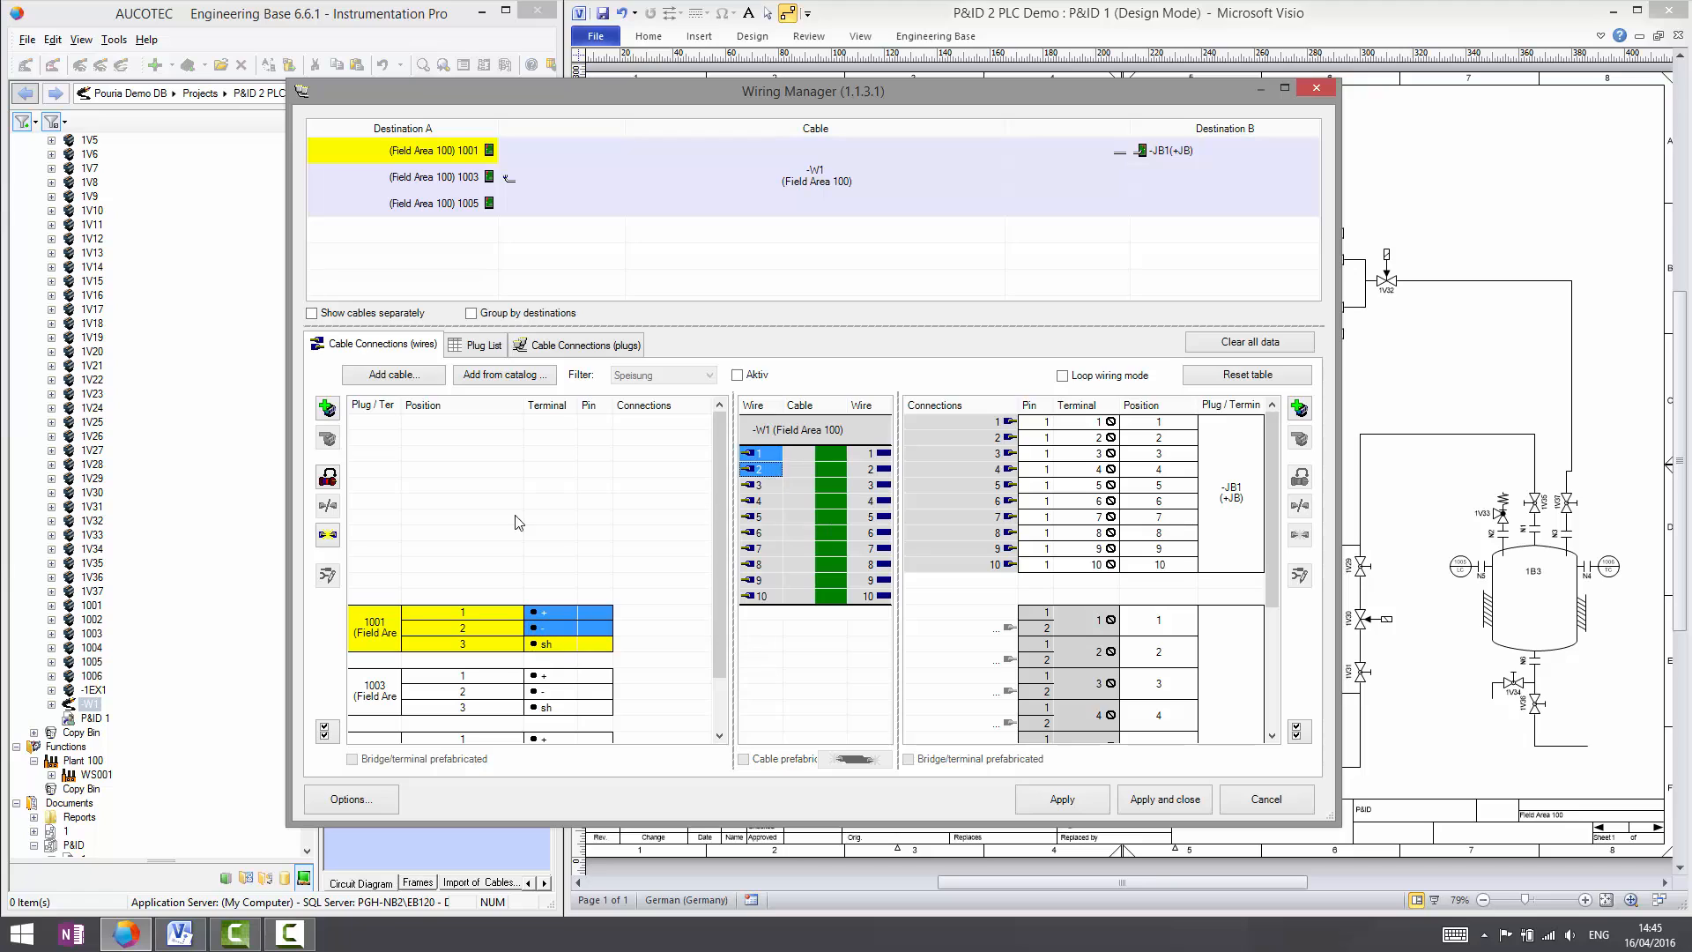
left_click(327, 537)
- Connect the + and - terminals of device 1003 to wires 3 and 4 of cable -W1
left_click(562, 680)
left_click(567, 693, "shift")
left_click(759, 485)
left_click(763, 501, "shift")
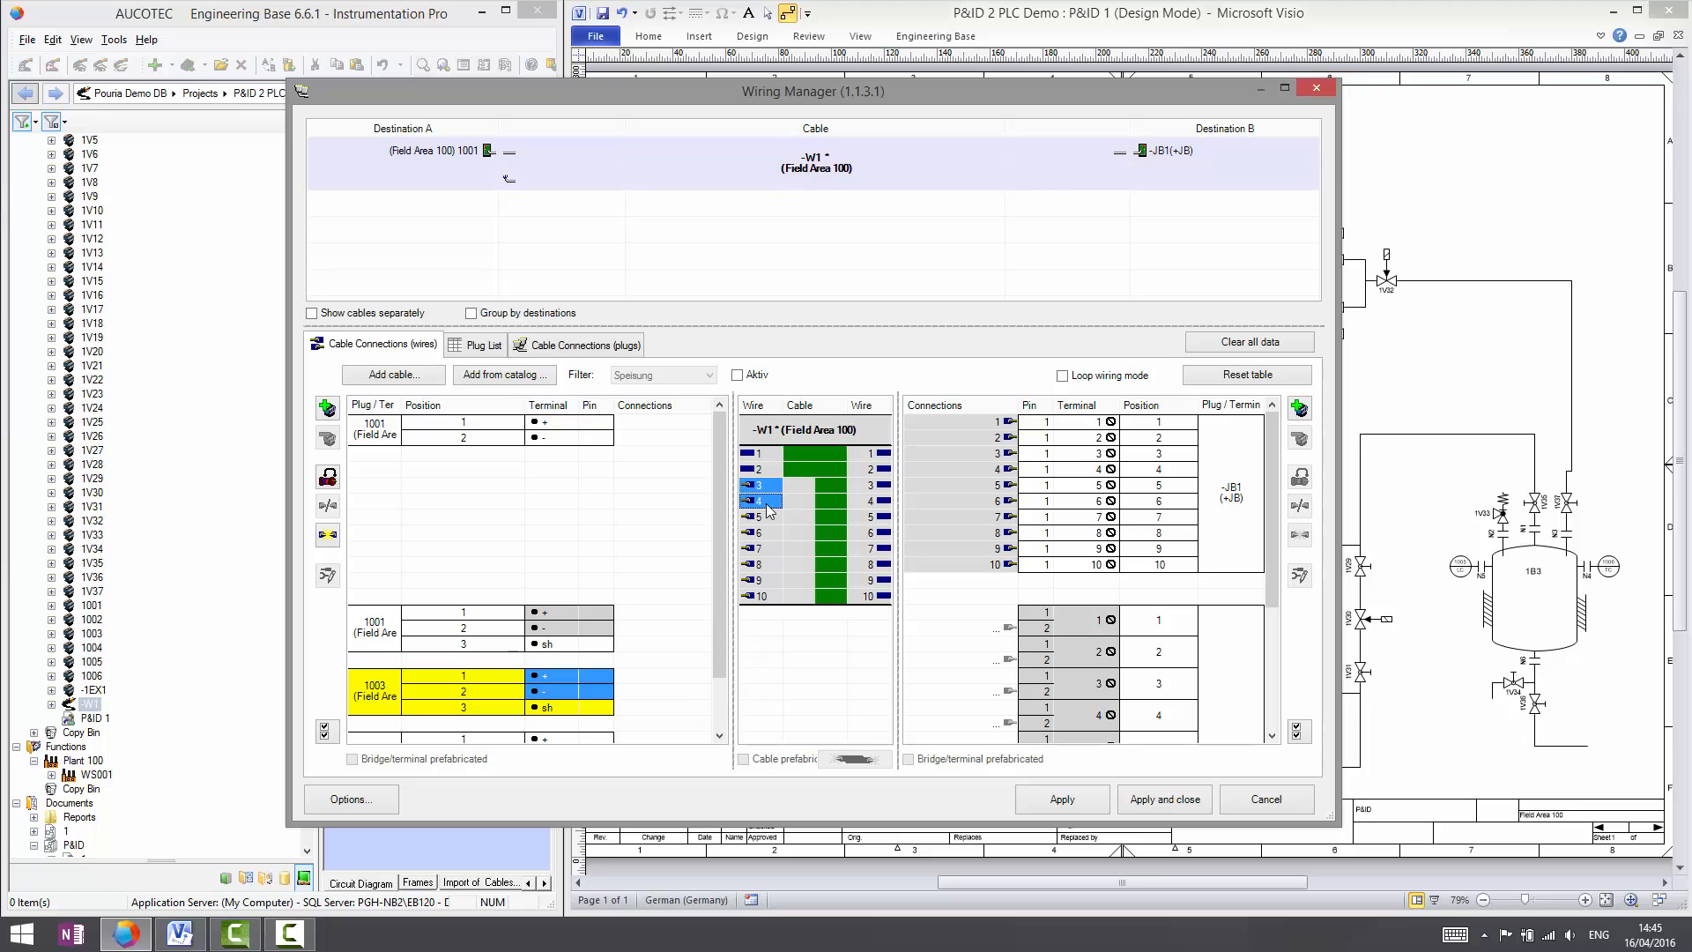
left_click(329, 535)
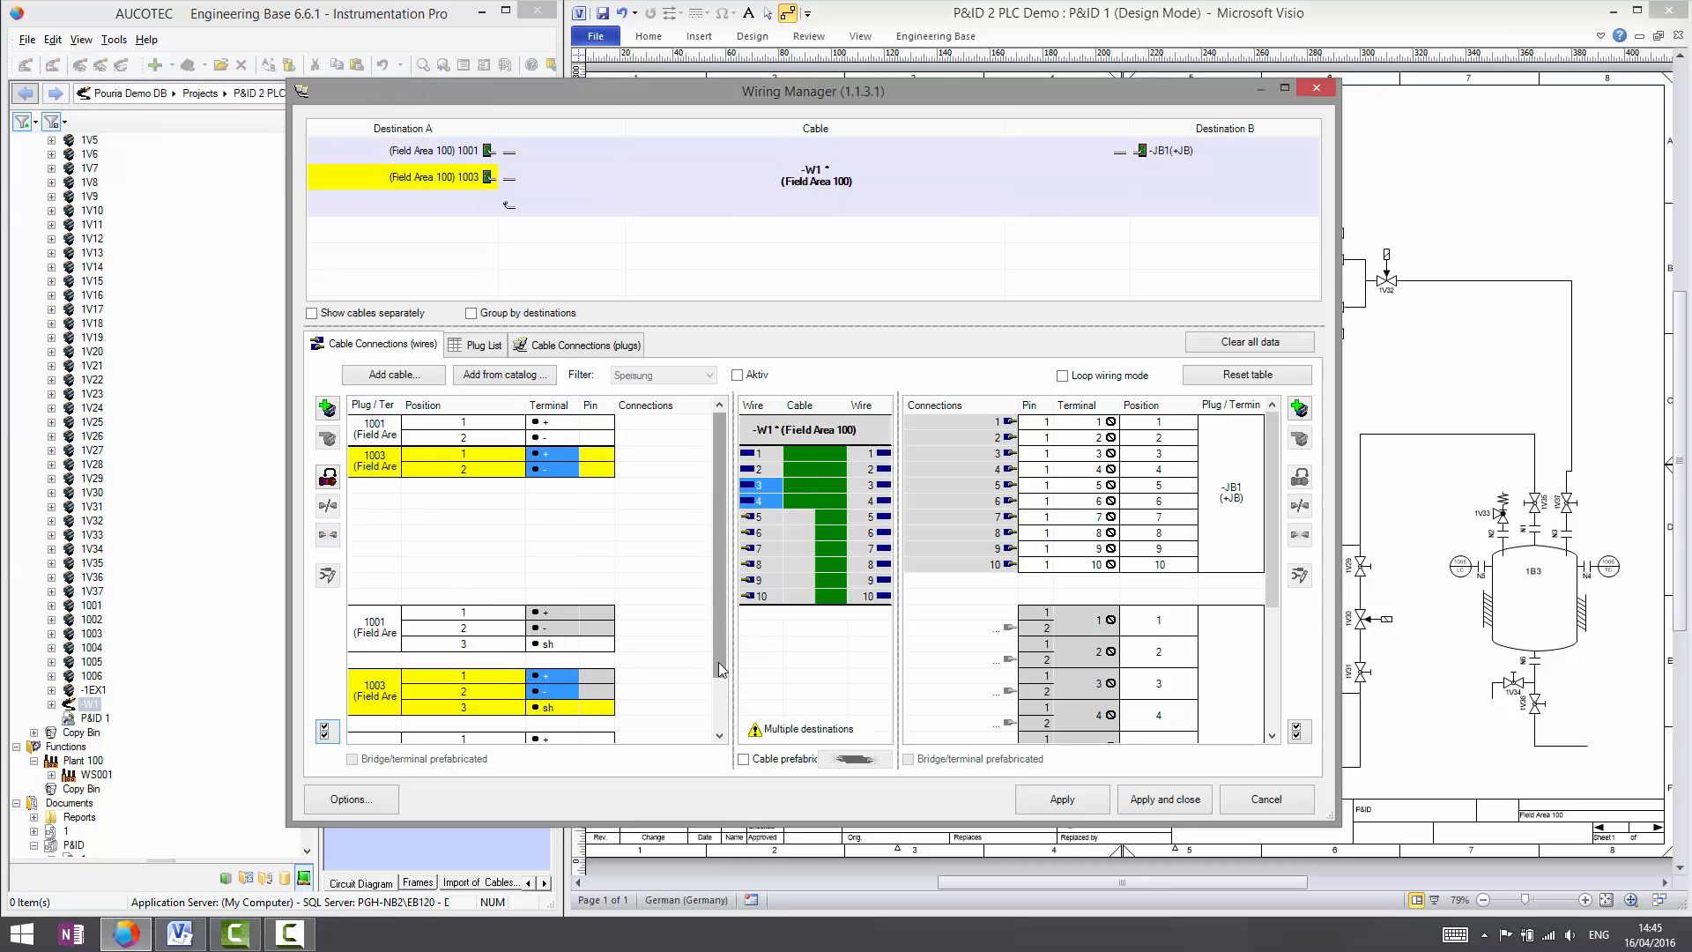
- Connect the + and - terminals of device 1005 to wires 5 and 6 of cable -W1, apply the wiring and close the Wiring Manager
scroll(712, 661, "down", 1)
left_click(564, 708)
left_click(572, 724, "shift")
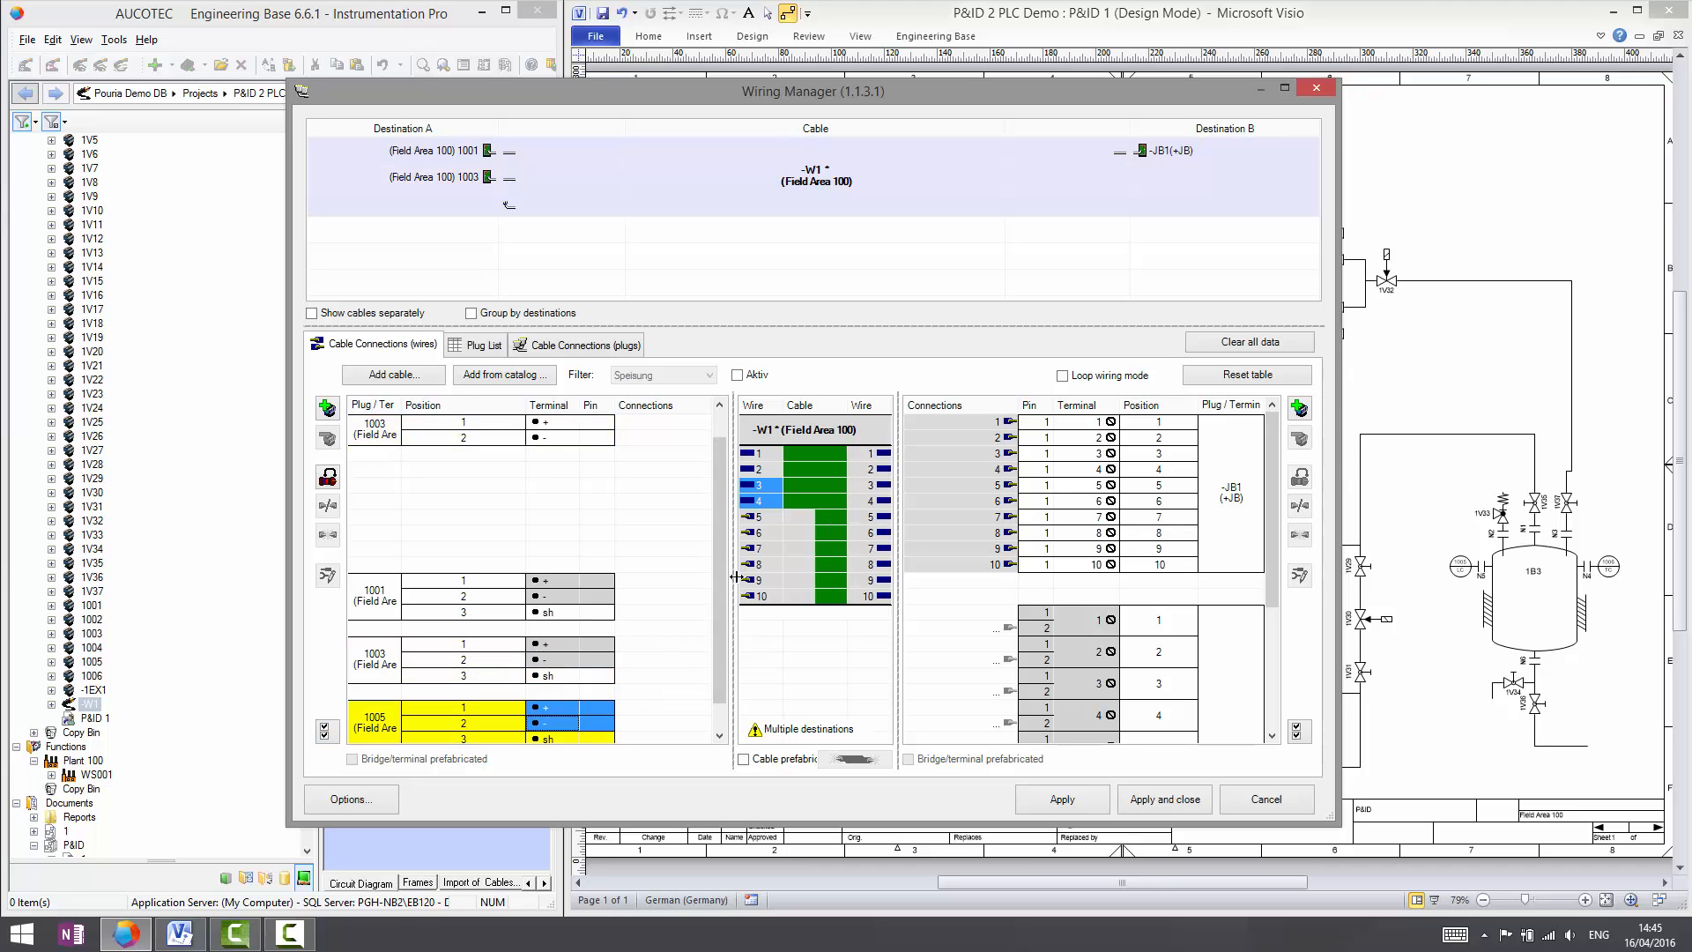
left_click(764, 517)
left_click(765, 534, "shift")
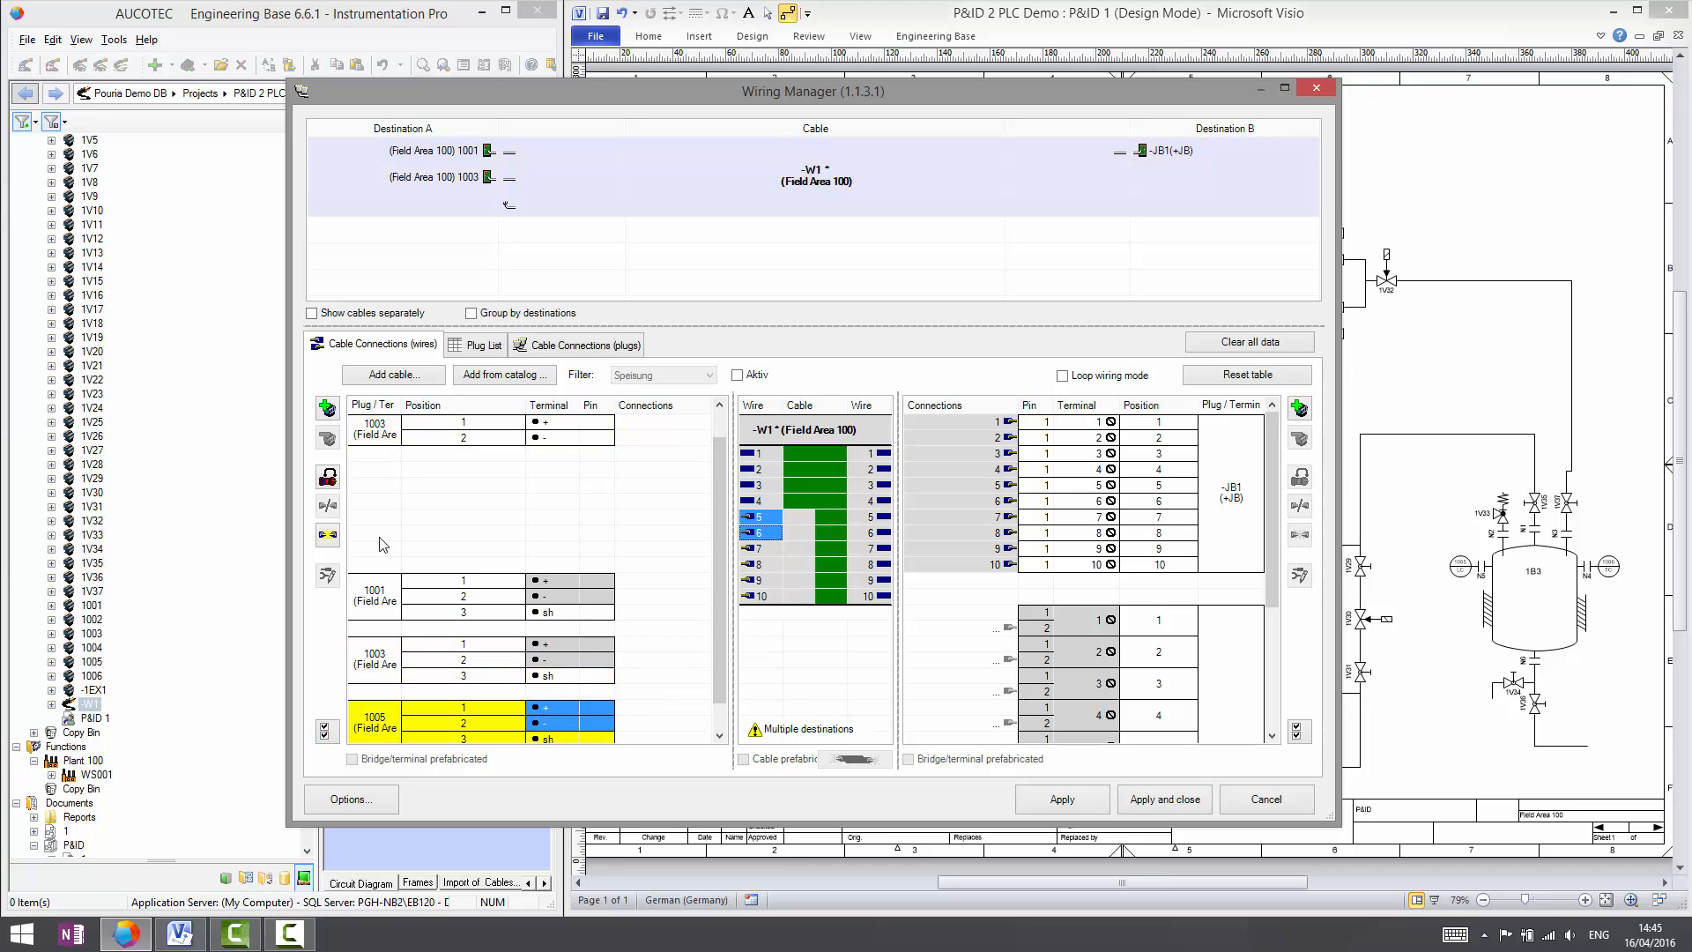
left_click(328, 536)
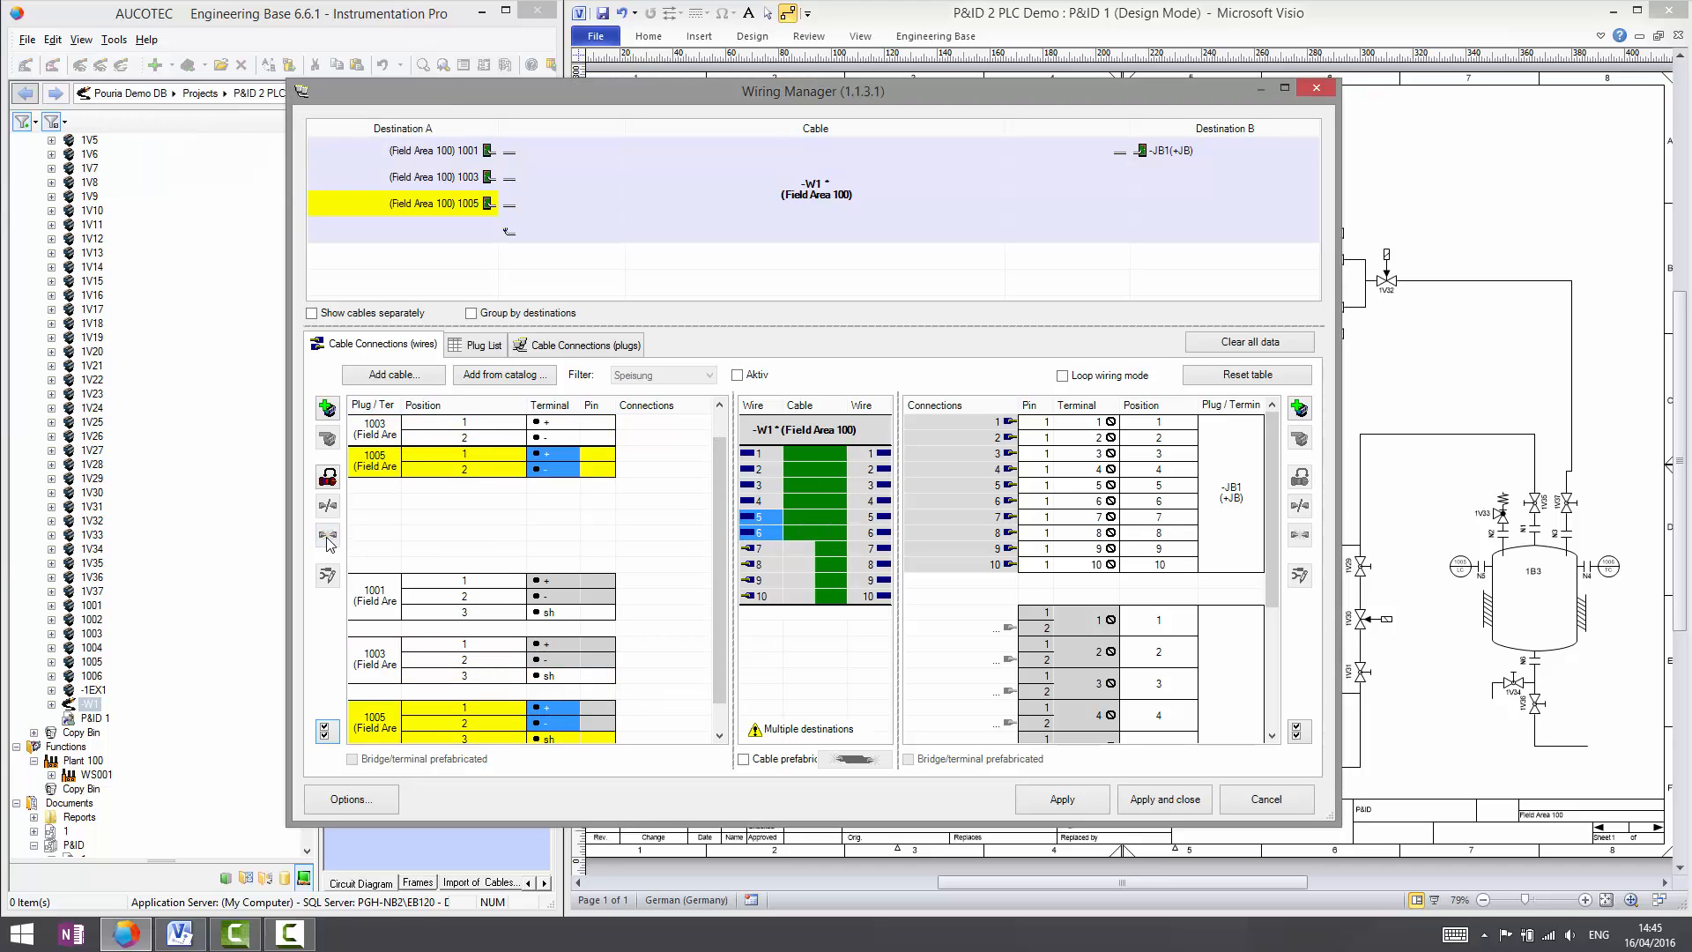
left_click(1164, 800)
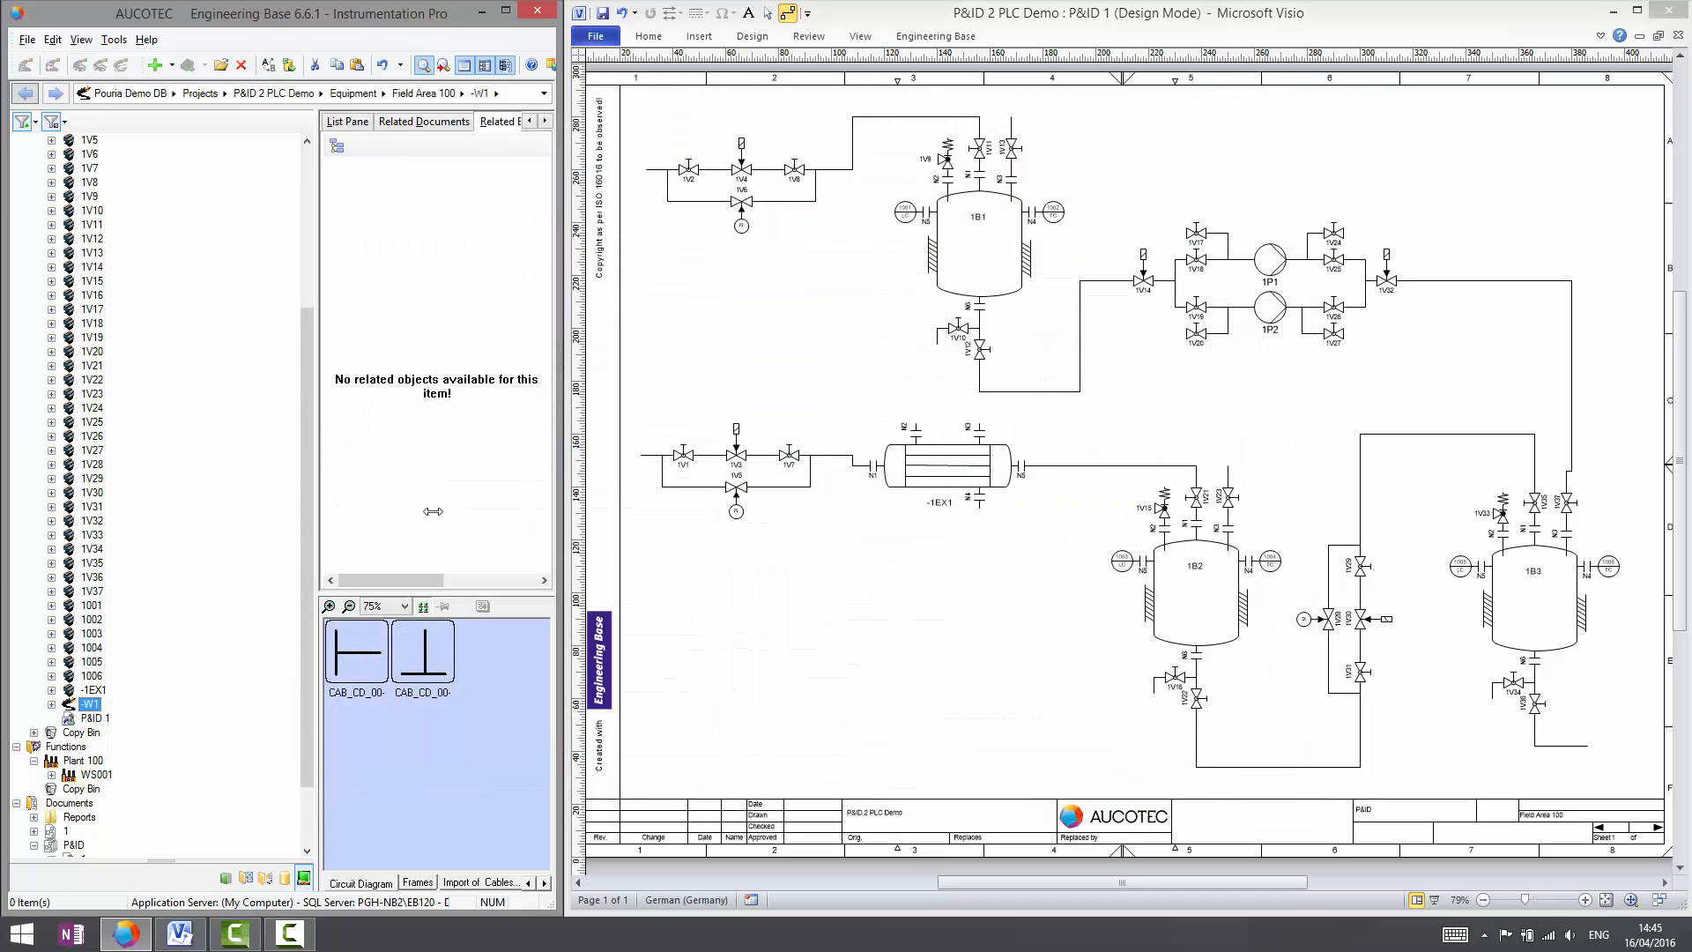
- Collapse Field Area 100 and open the Typical Manager for functions LC1001, LC1003 and LC1005 of WS001
left_click_drag(307, 511, 313, 327)
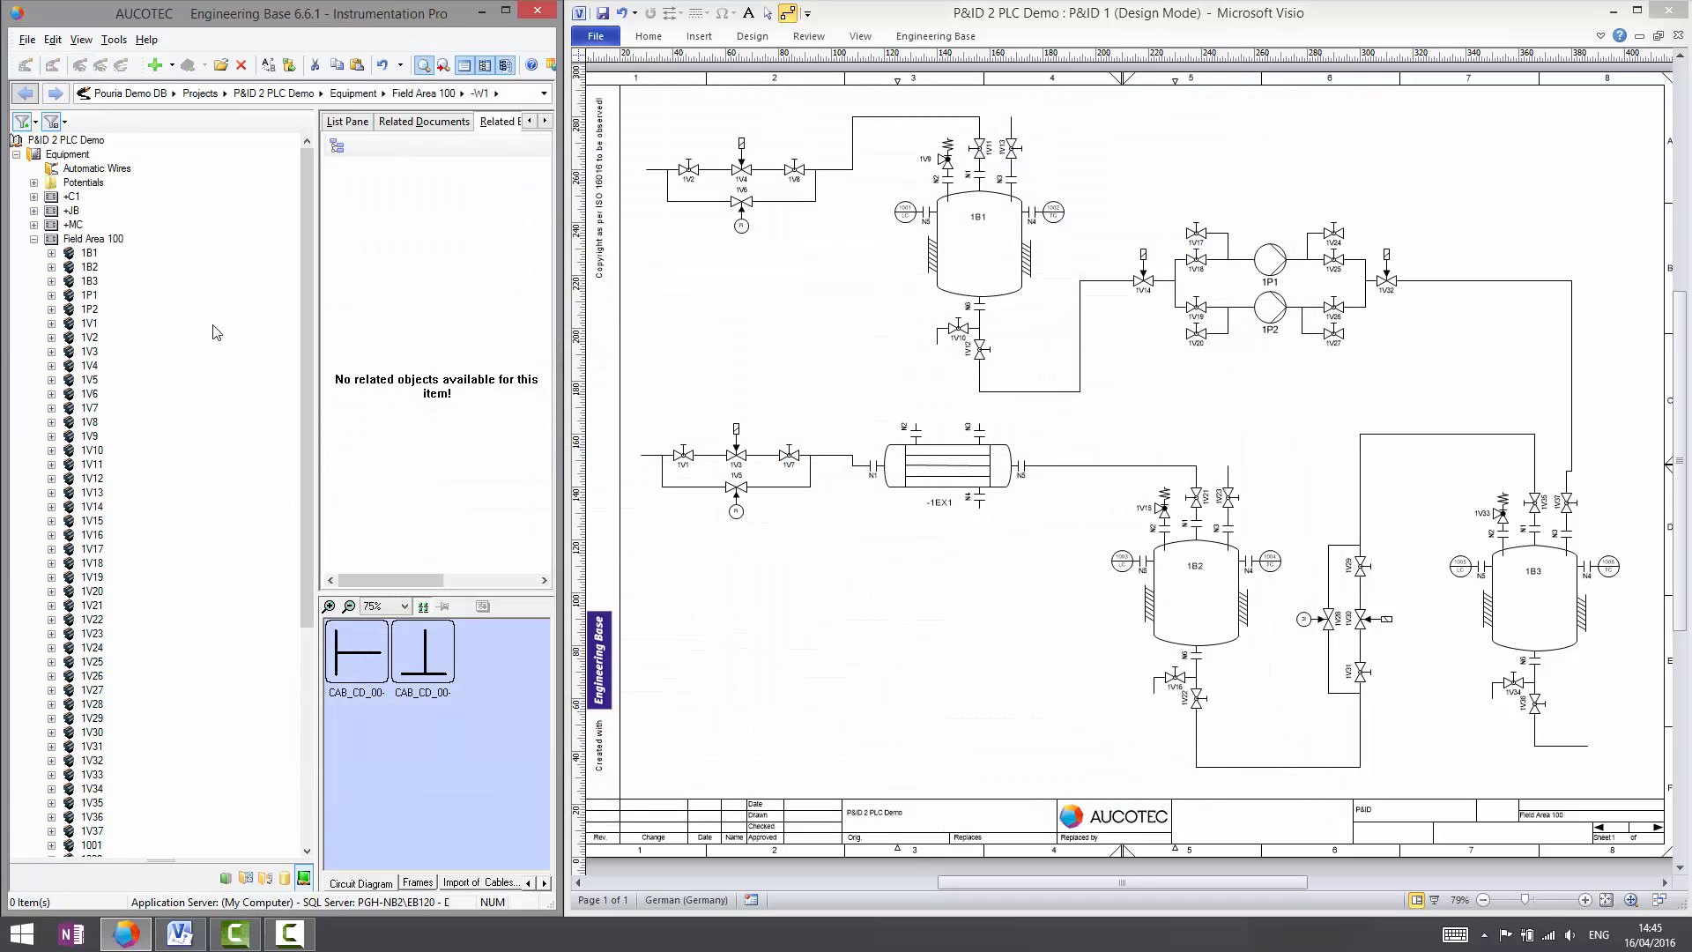
left_click(34, 239)
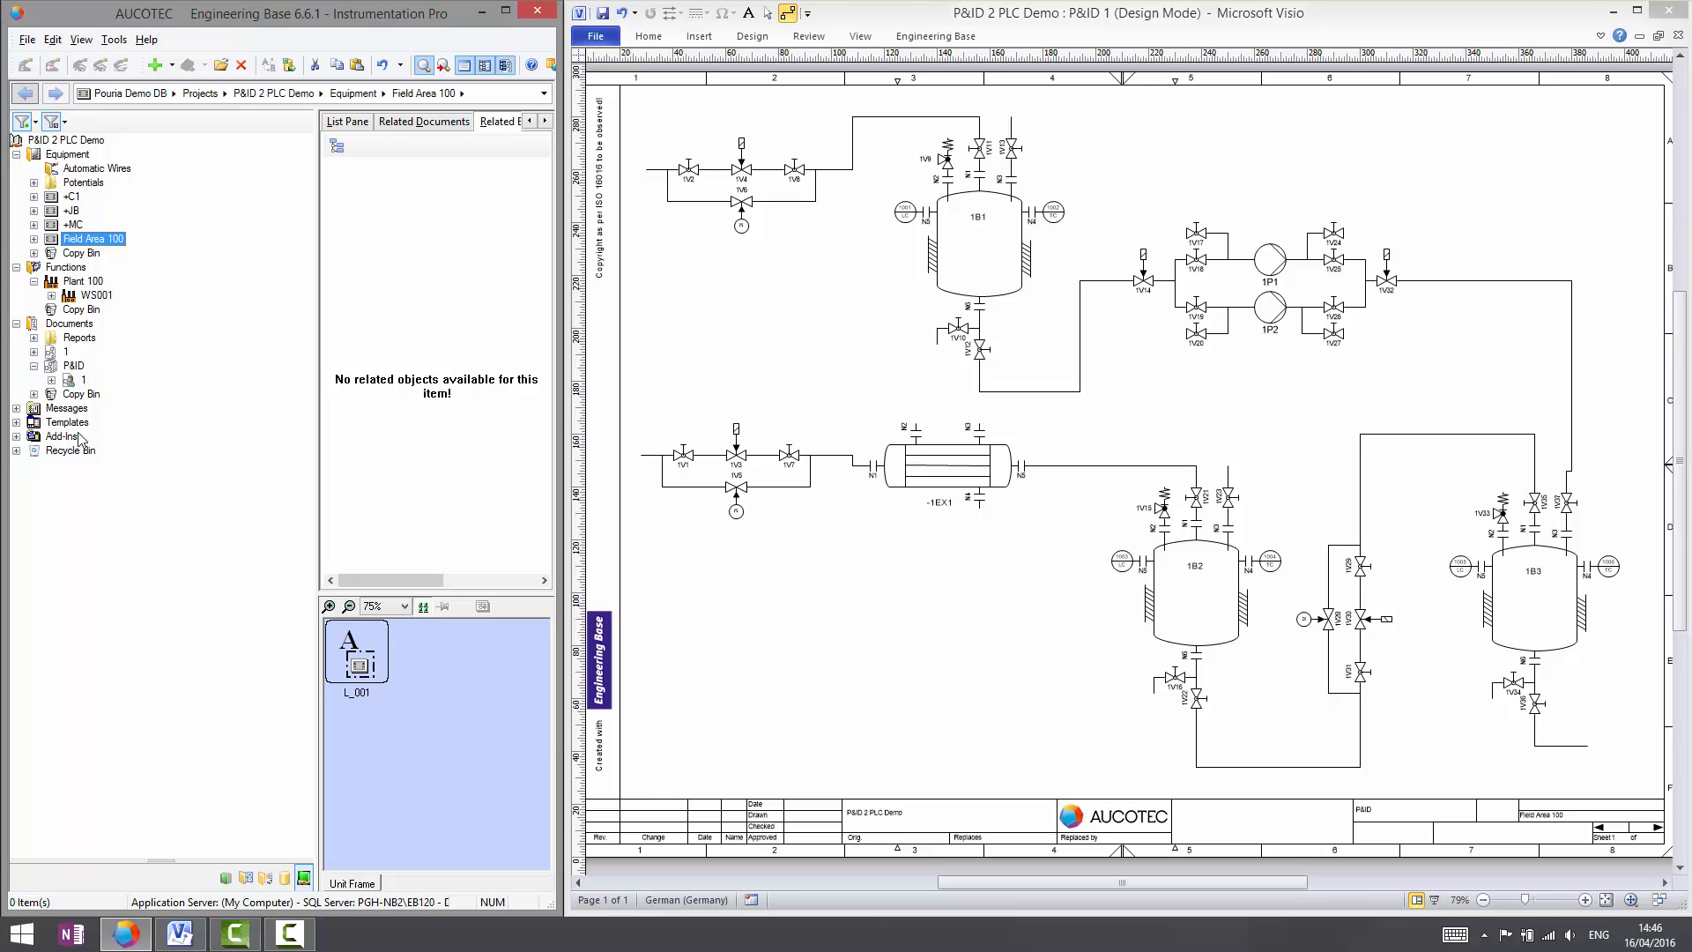
left_click(97, 295)
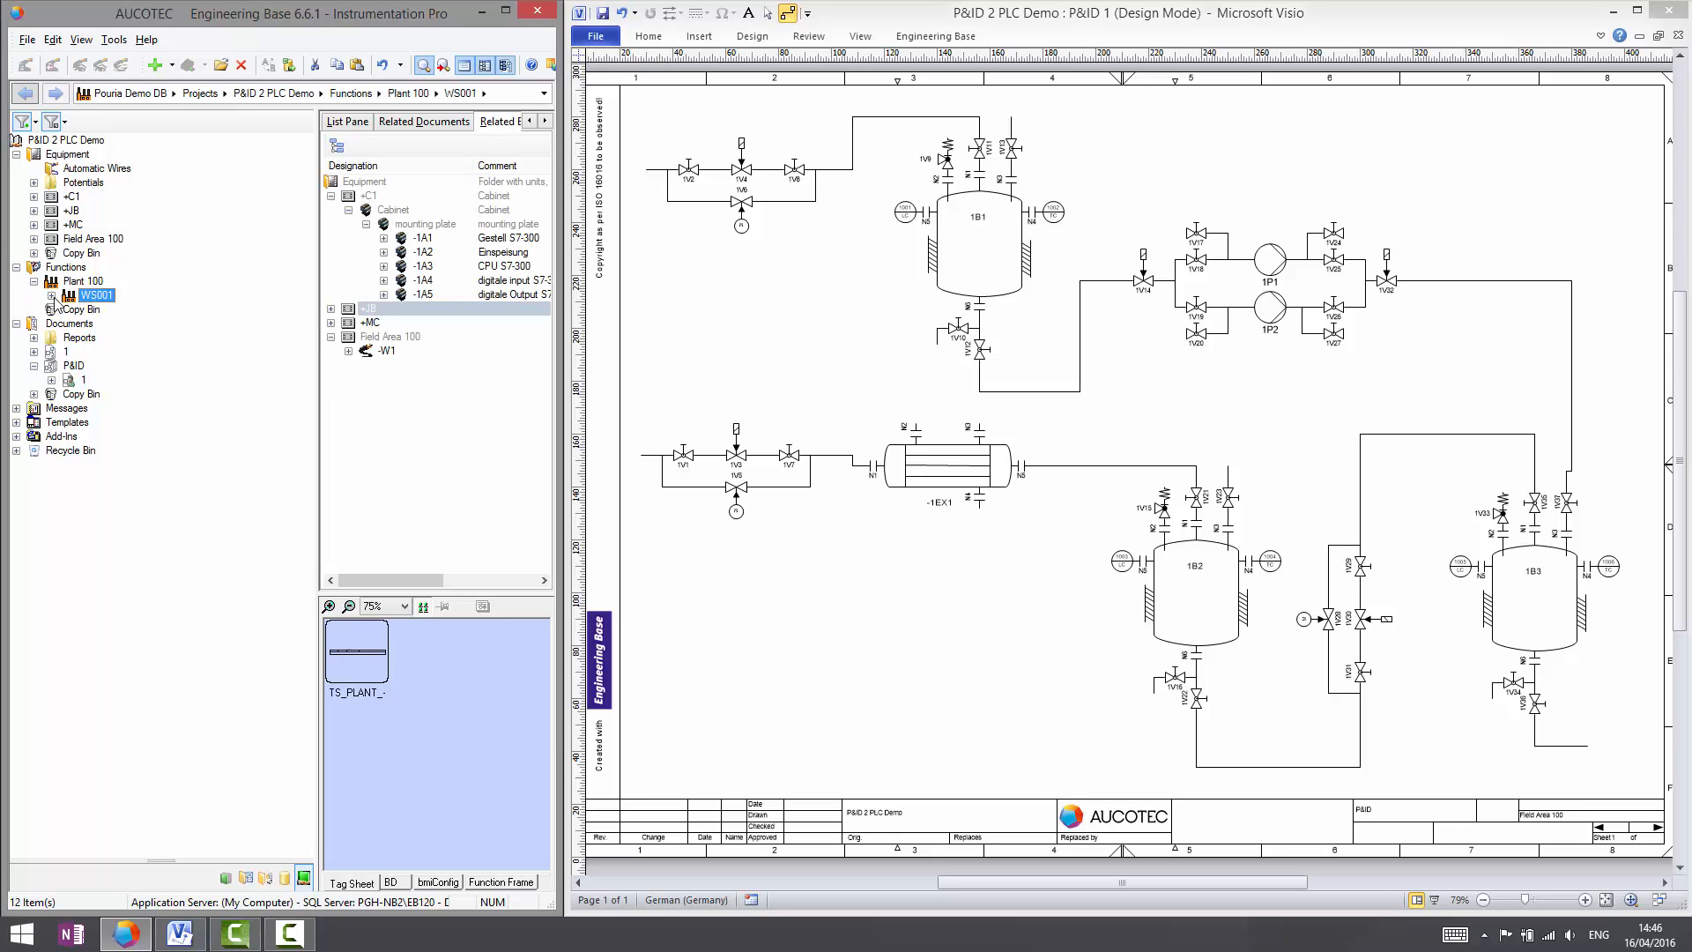
left_click(51, 296)
left_click(115, 323)
left_click(120, 354, "shift")
right_click(121, 354)
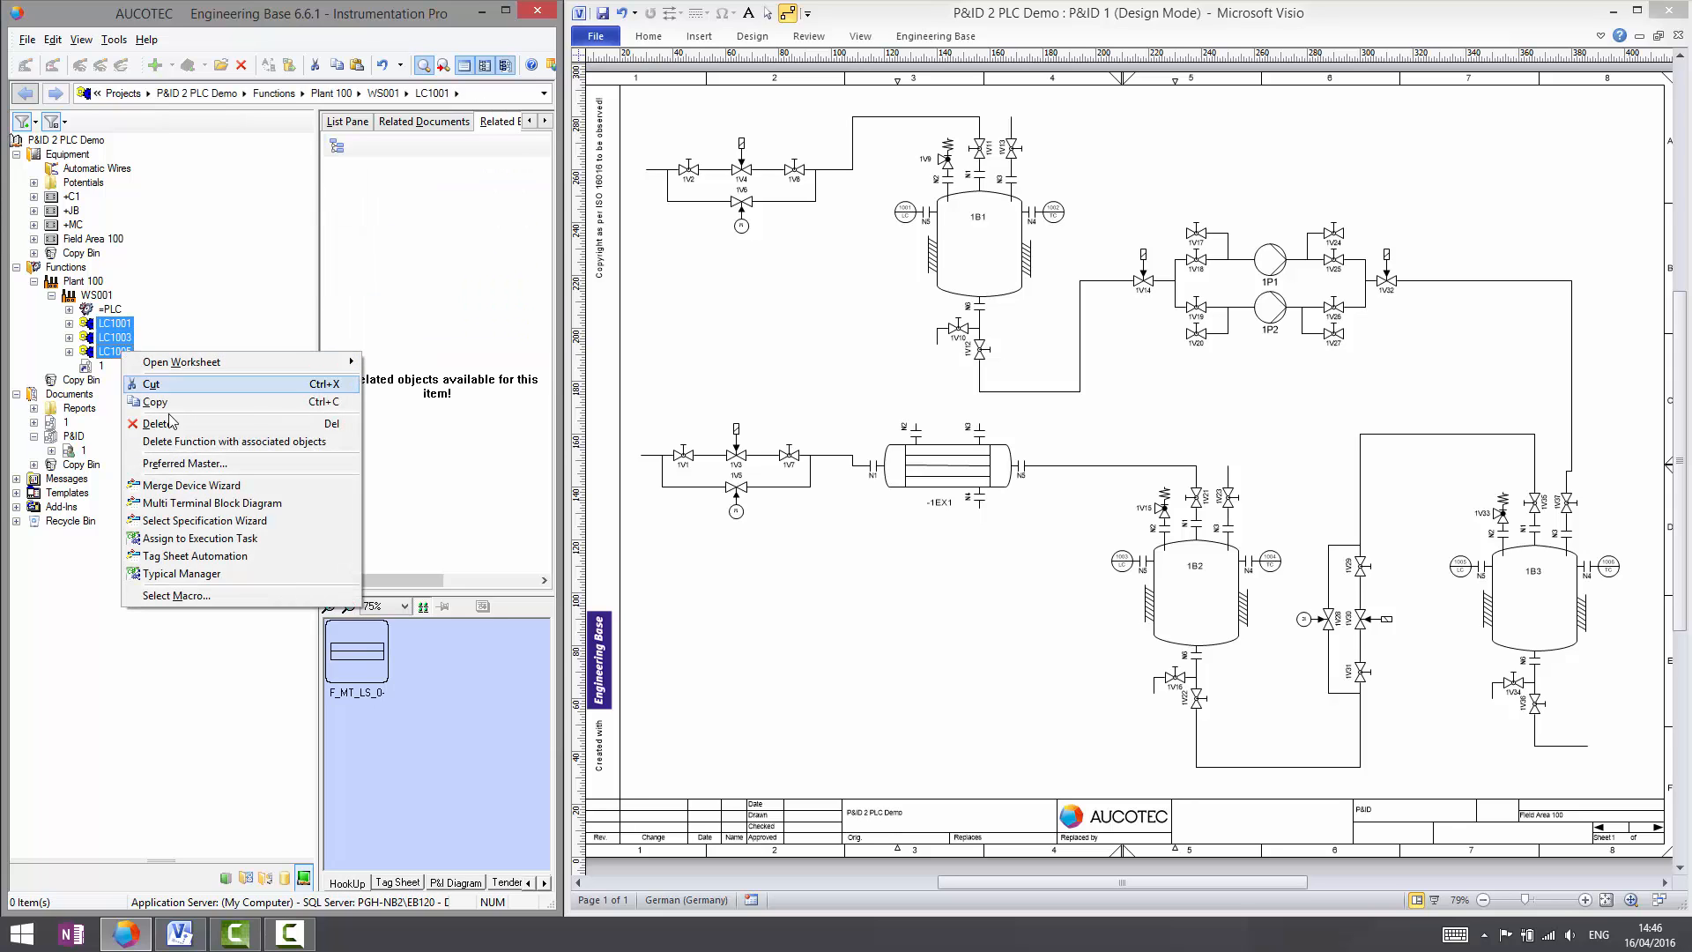
left_click(194, 559)
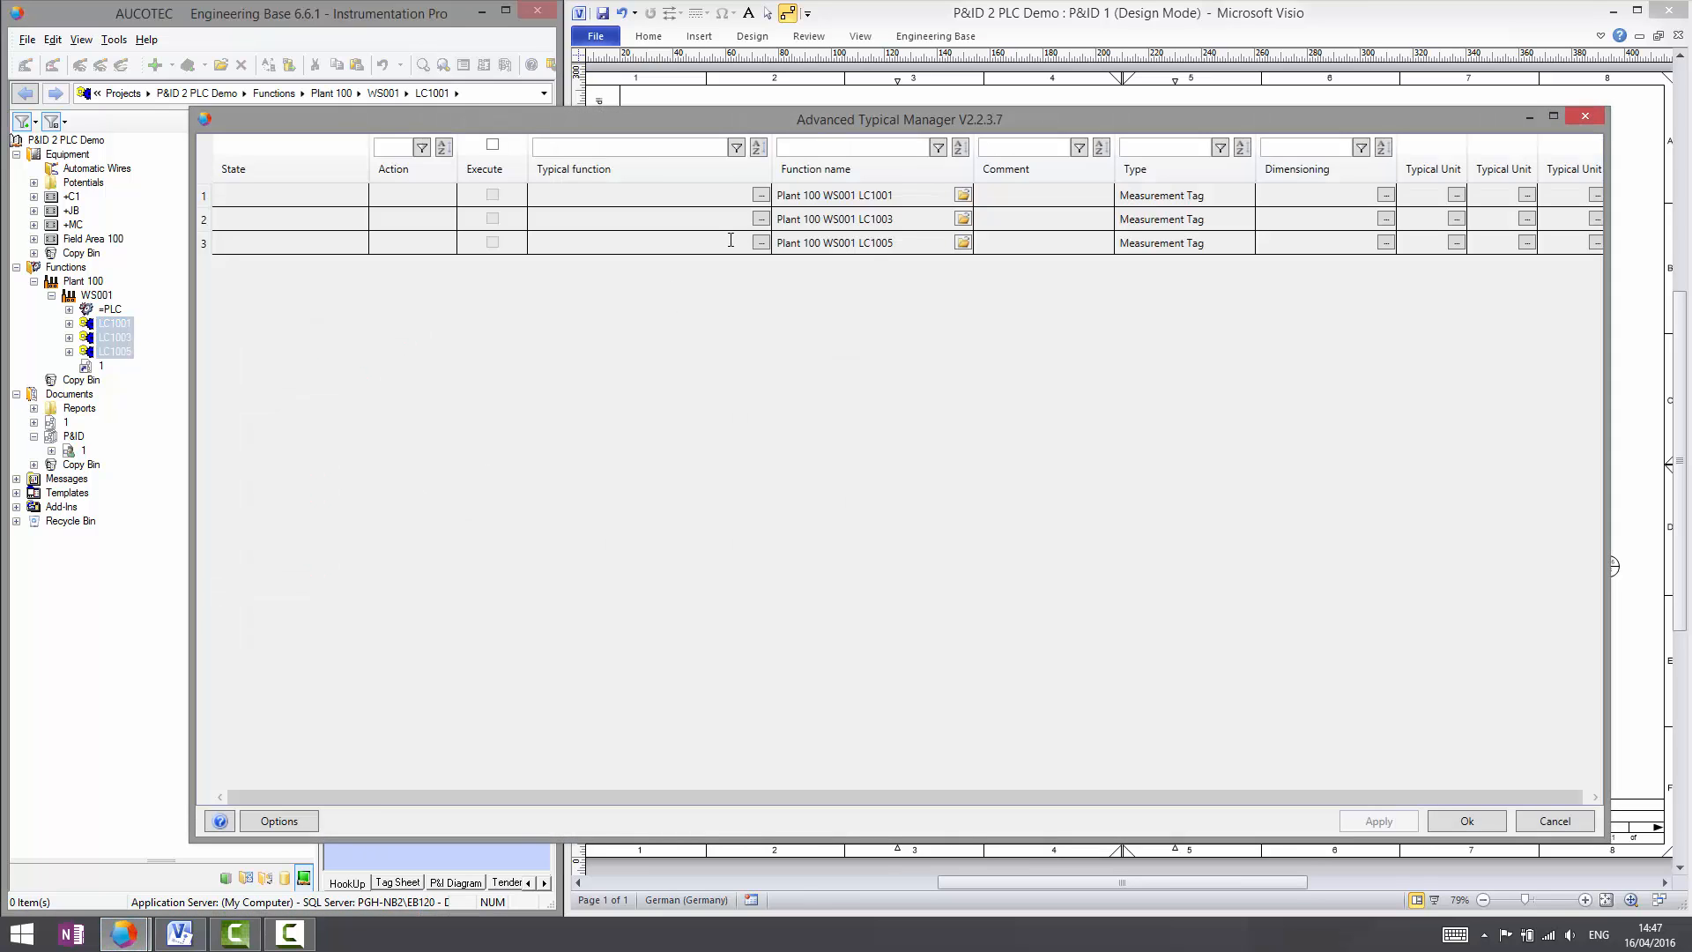
- Assign the typical (ISA) 2 Wires + sh Digital Input from the PROCESS LOOPS to function LC1001
left_click(760, 219)
left_click(139, 171)
left_click(157, 186)
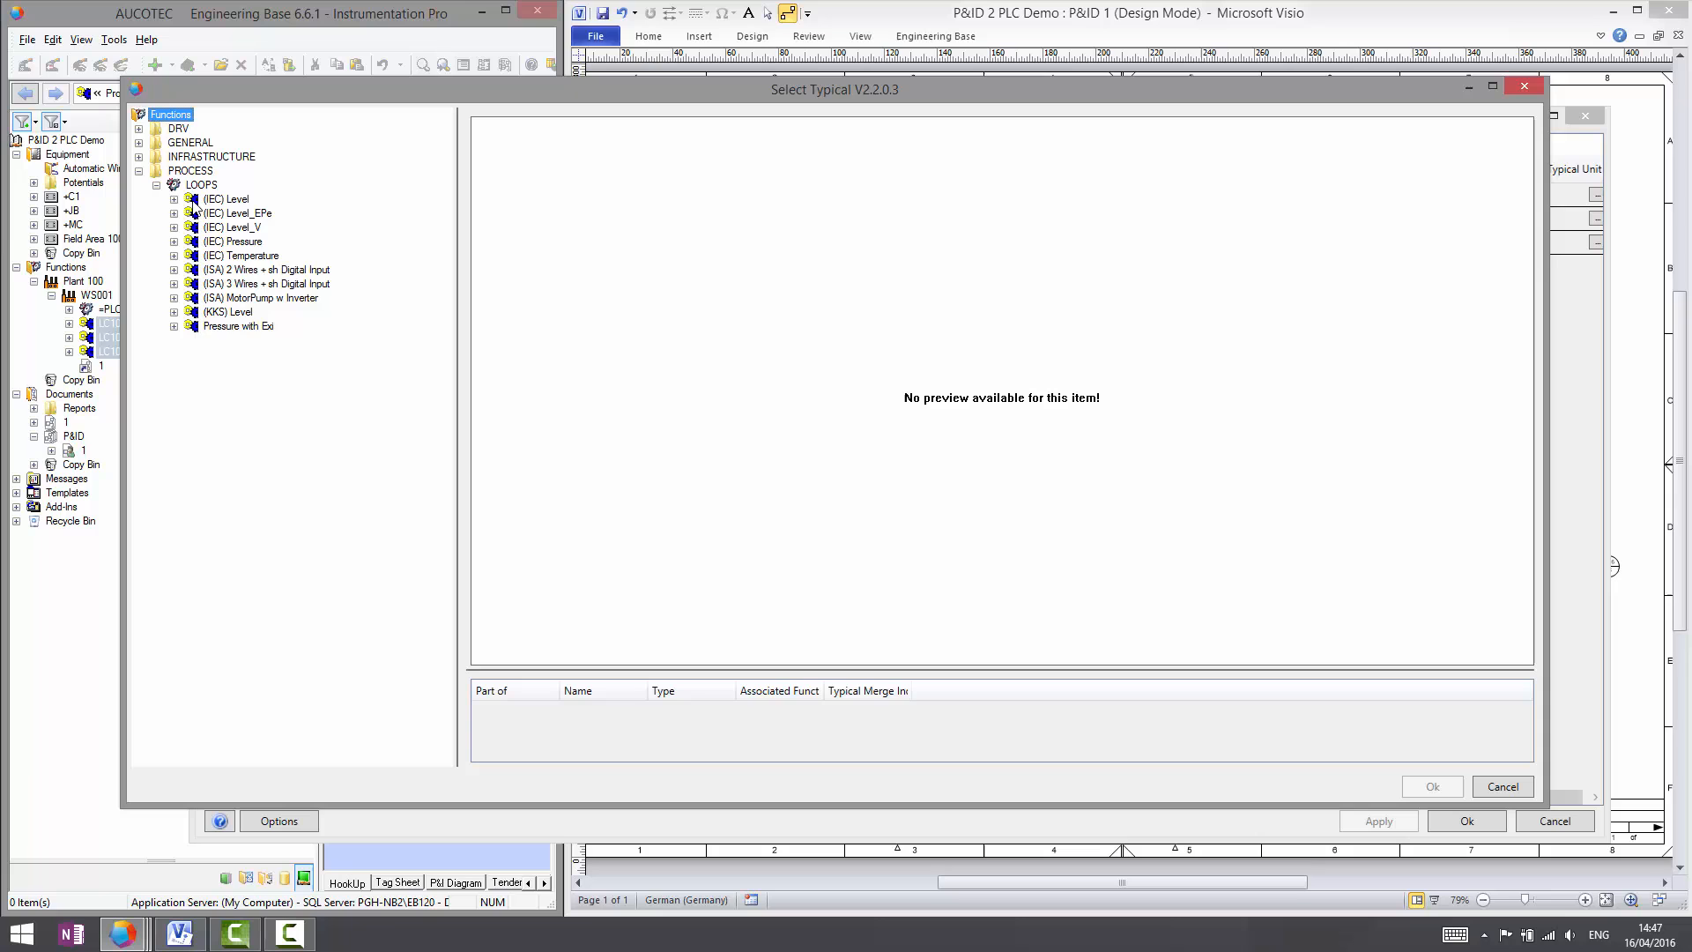
left_click(250, 272)
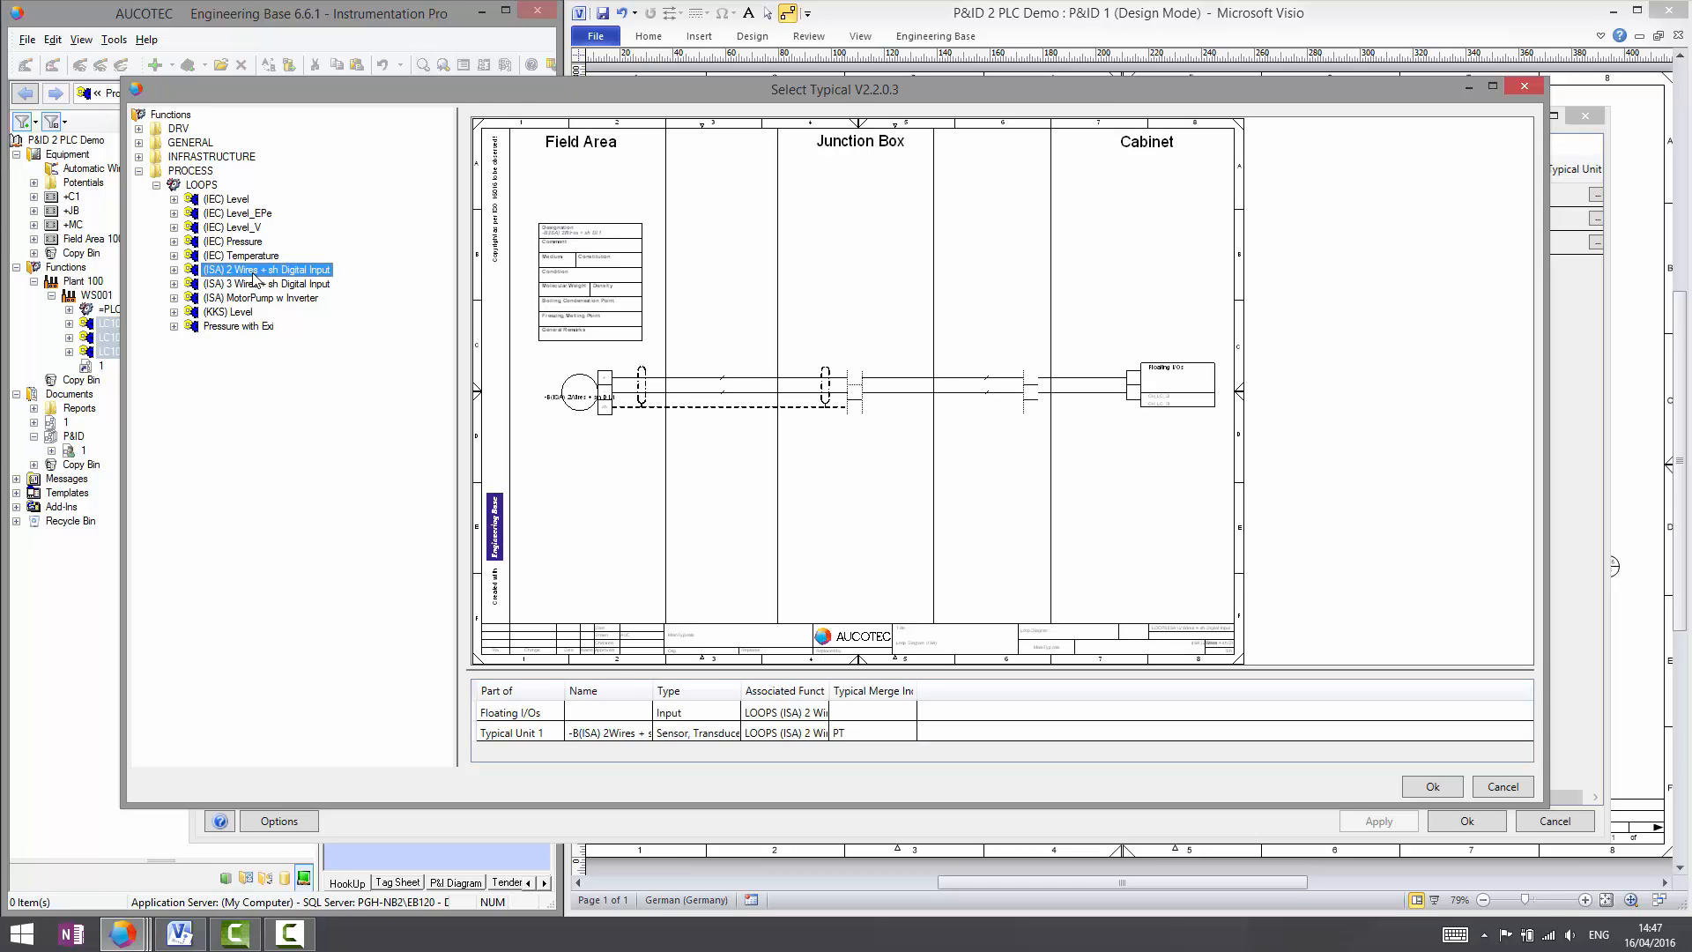
left_click(1429, 792)
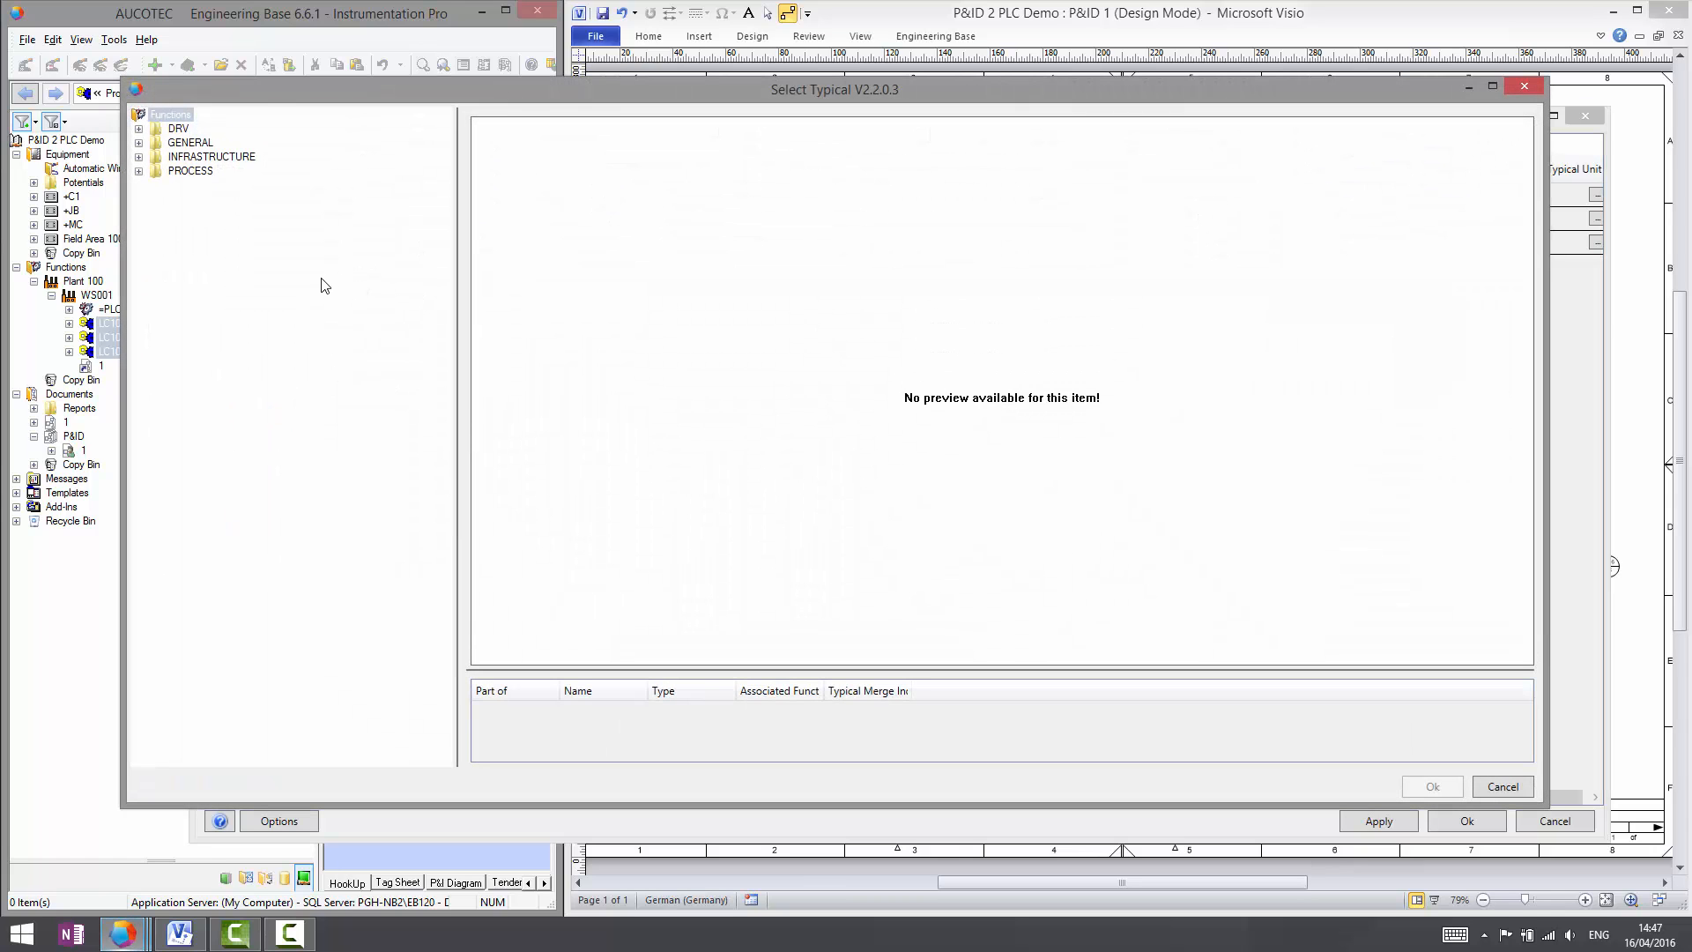
- Assign the same (ISA) 2 Wires + sh Digital Input typical to function LC1003
left_click(139, 170)
left_click(157, 186)
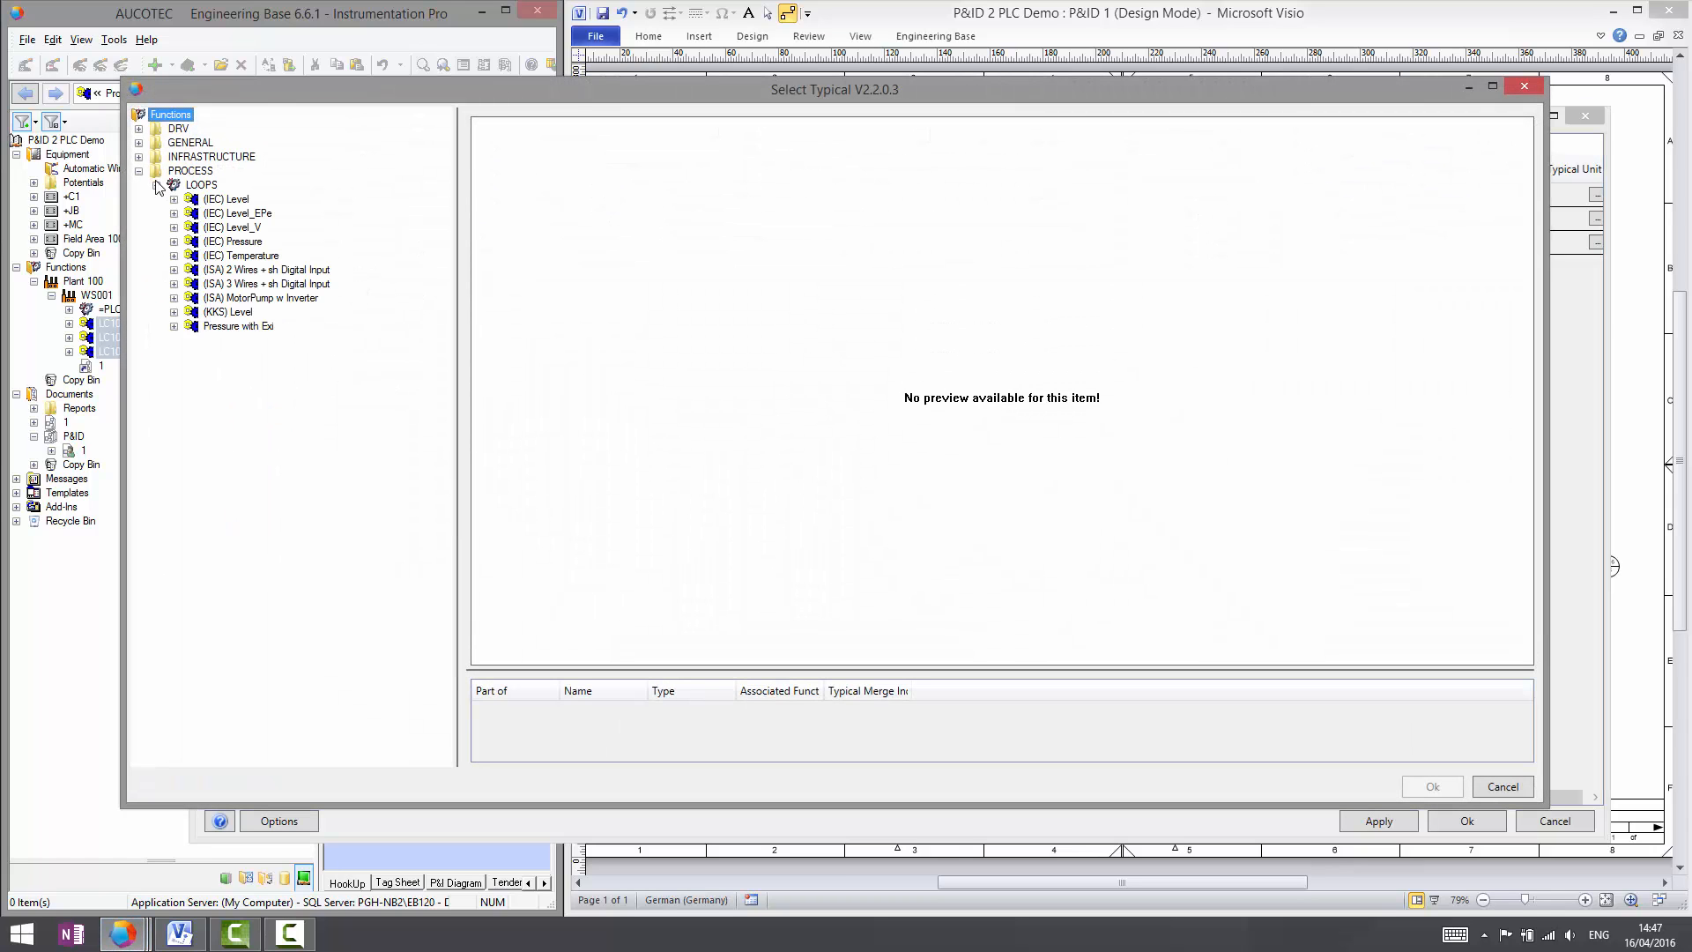
left_click(262, 270)
left_click(1433, 788)
- Assign the (ISA) 2 Wires + sh Digital Input typical to function LC1005 and execute the copy for all three functions
left_click(762, 244)
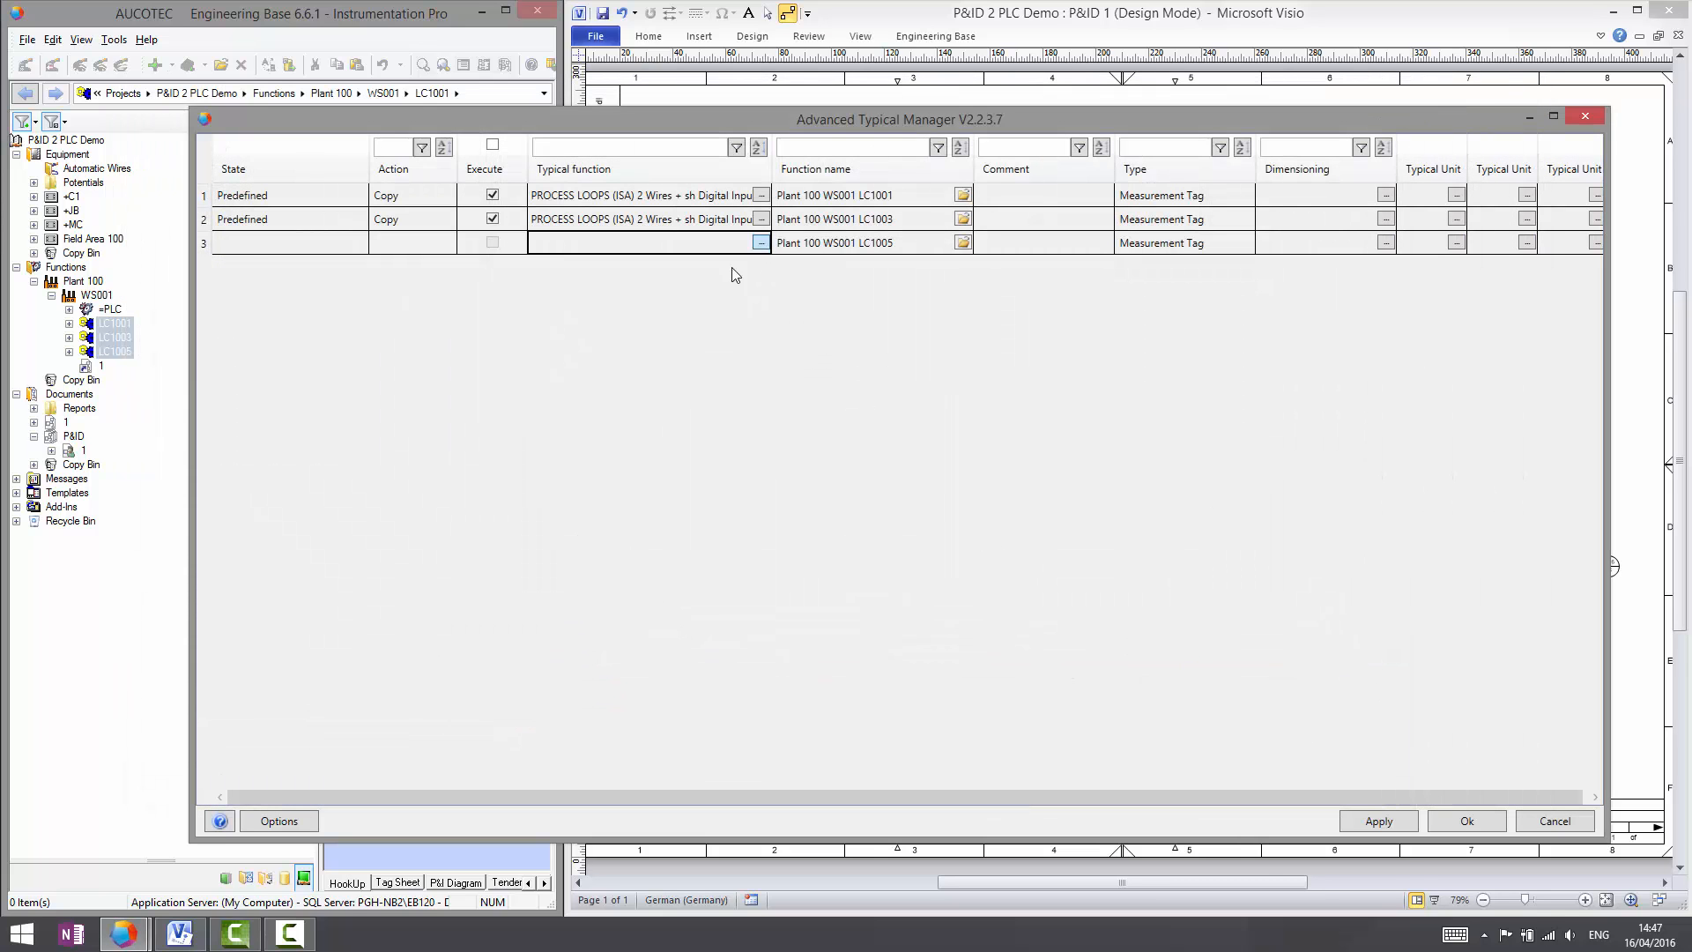
left_click(138, 171)
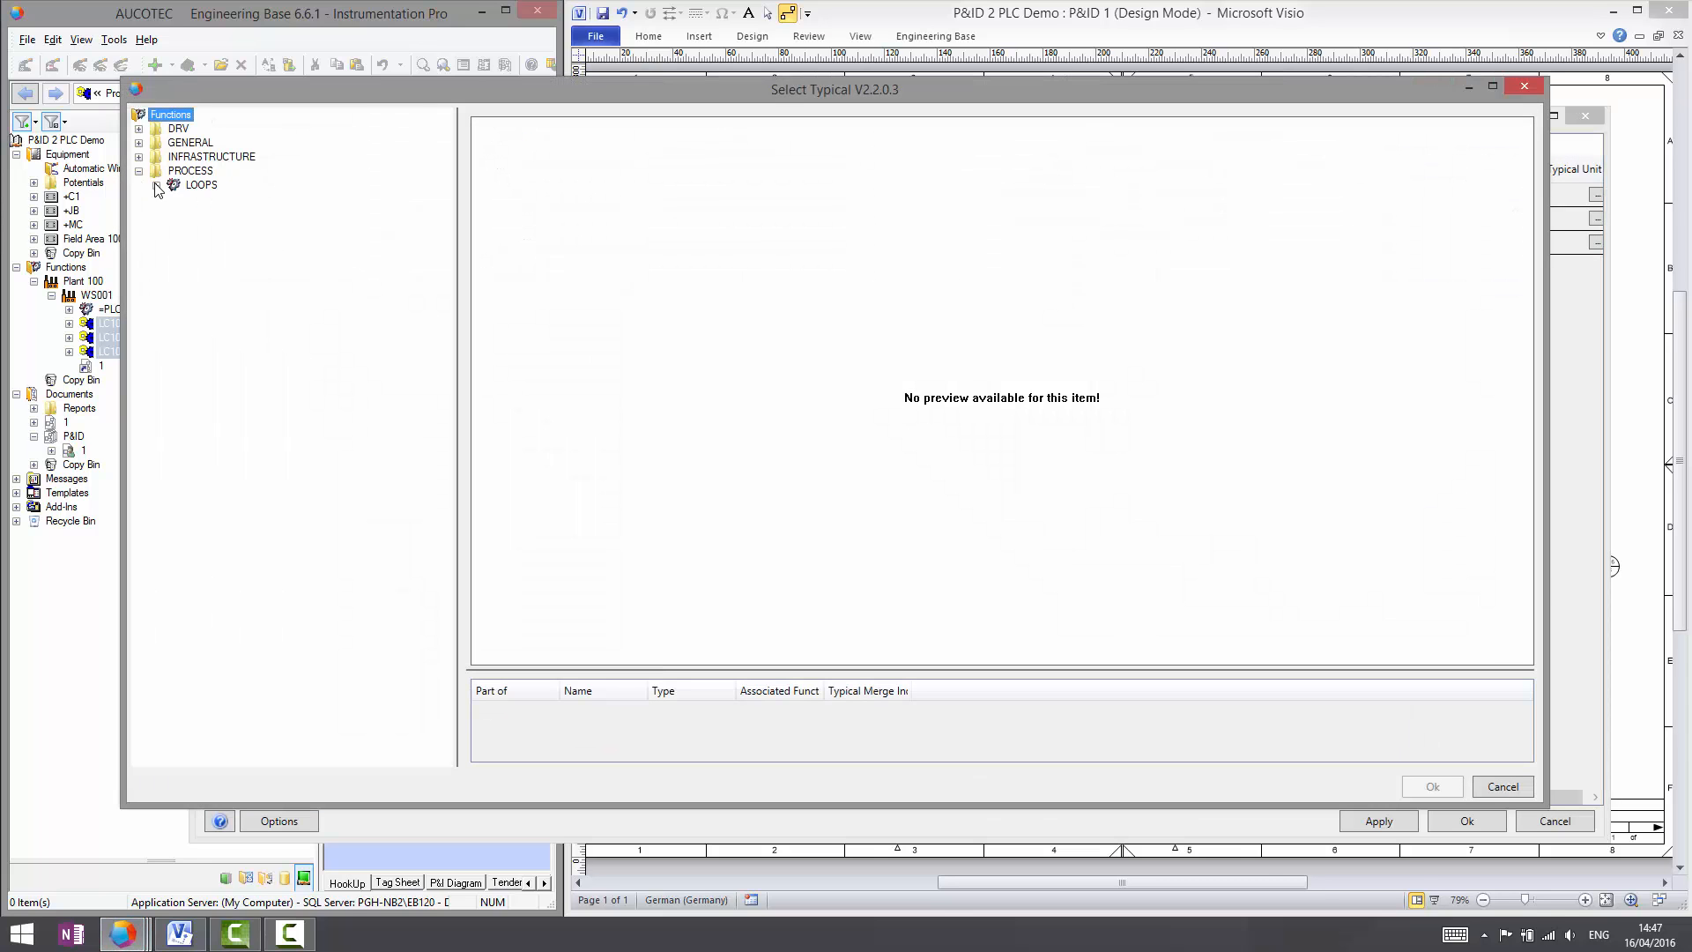
left_click(156, 185)
left_click(280, 271)
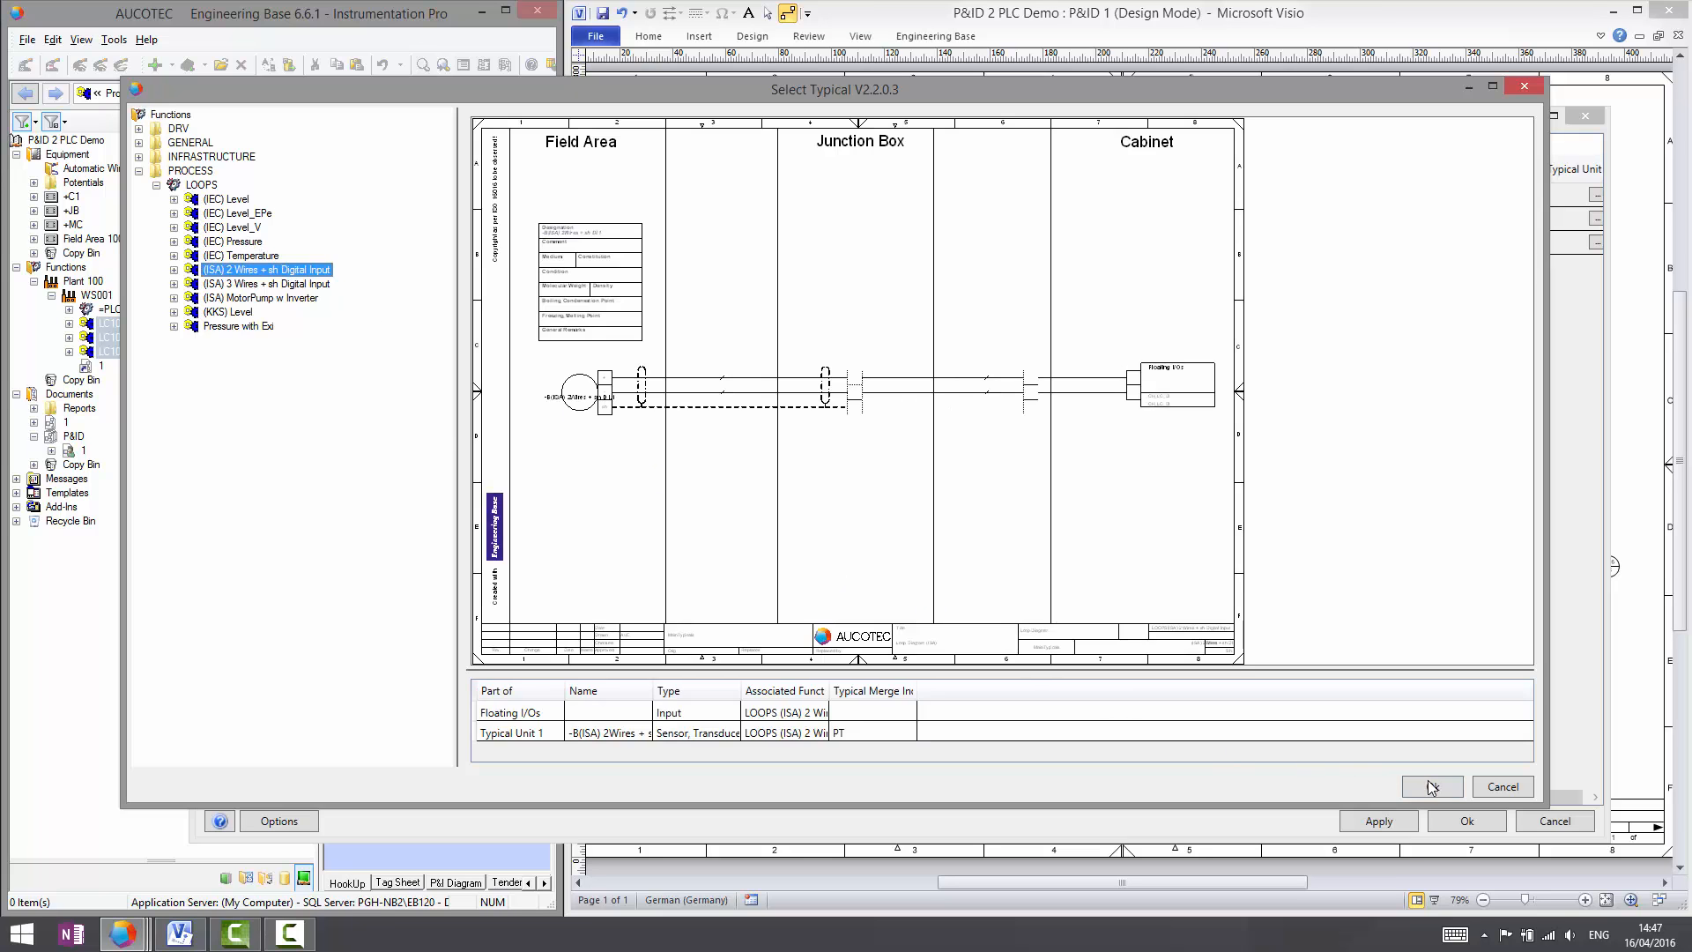
left_click(1434, 787)
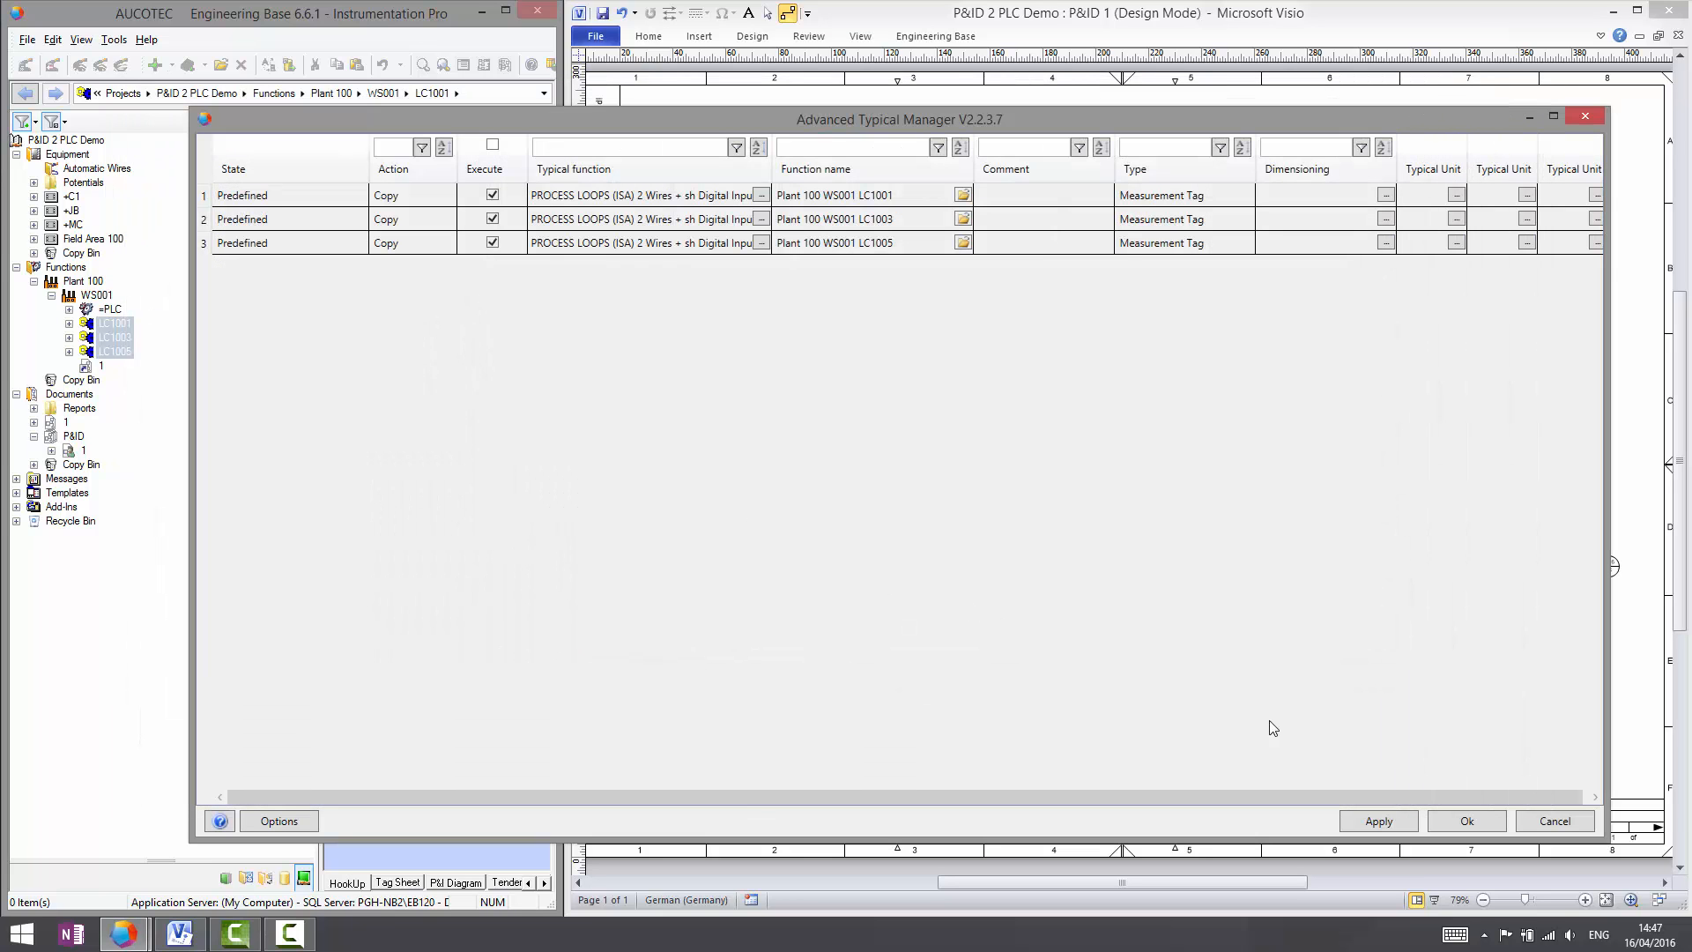
left_click(1484, 822)
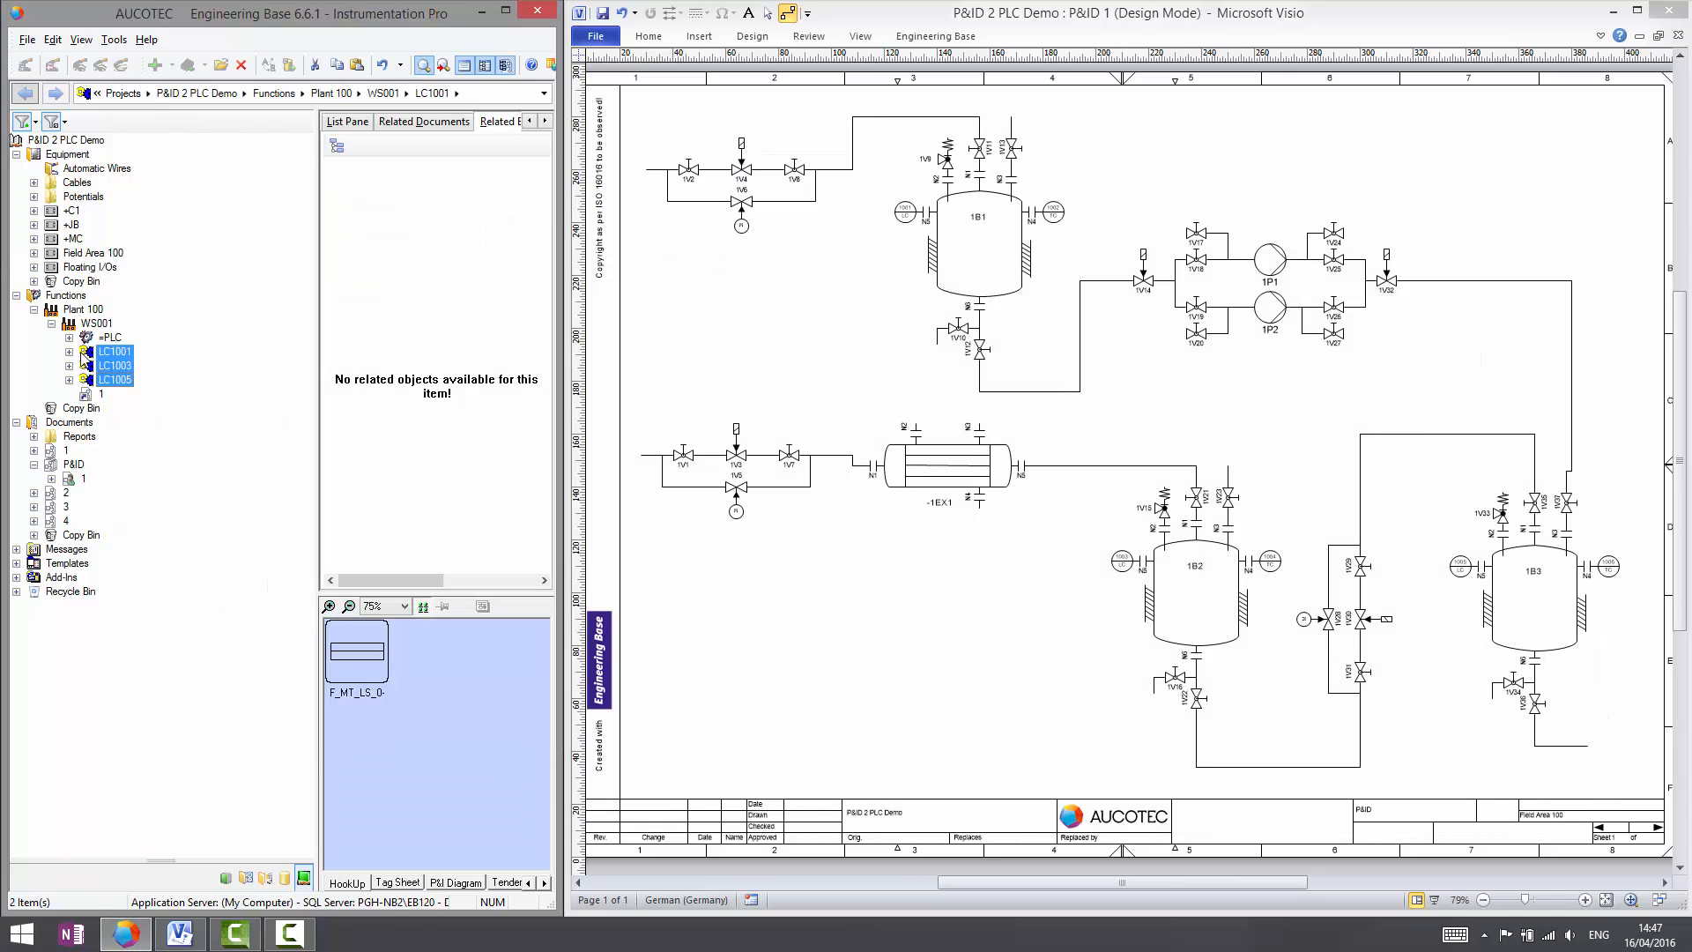
- Expand the LC functions under WS001 and examine the wiring on LC1001's loop diagram, sheet 2
double_click(85, 352)
left_click(69, 380)
left_click(69, 409)
left_click(118, 366)
double_click(114, 367)
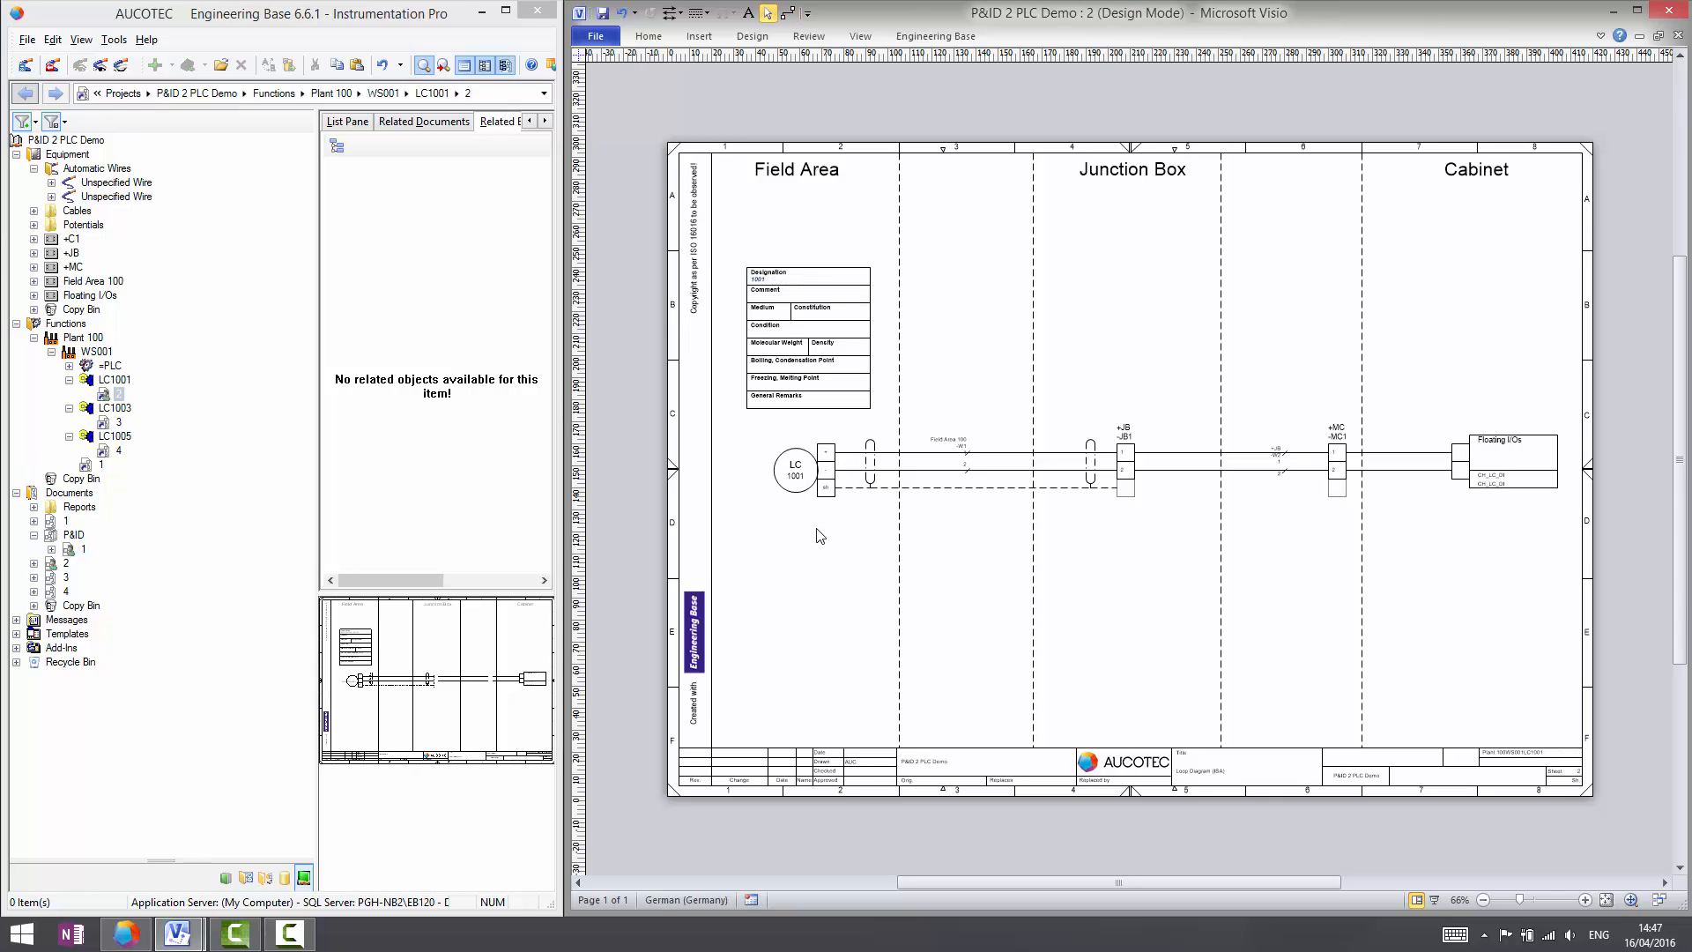
left_click_drag(757, 555, 1571, 384, "ctrl+shift")
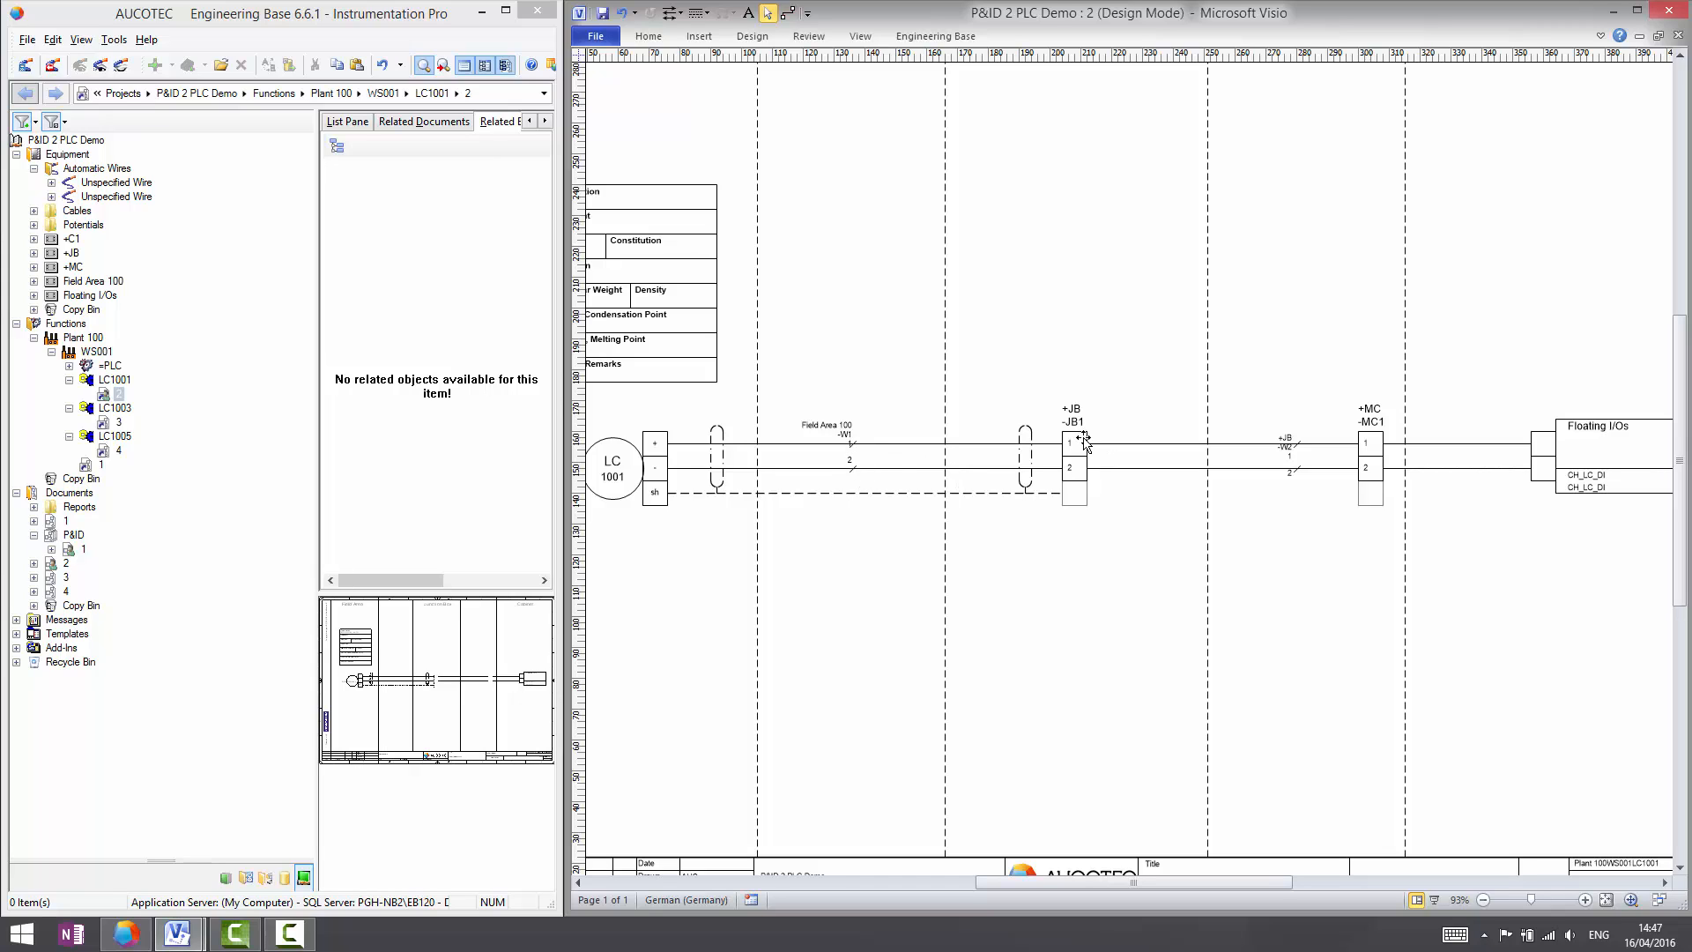
- View the attributes of wire 2 of cable +JB -W2 without changing them, and close LC1001's loop diagram
right_click(1296, 469)
left_click(1419, 480)
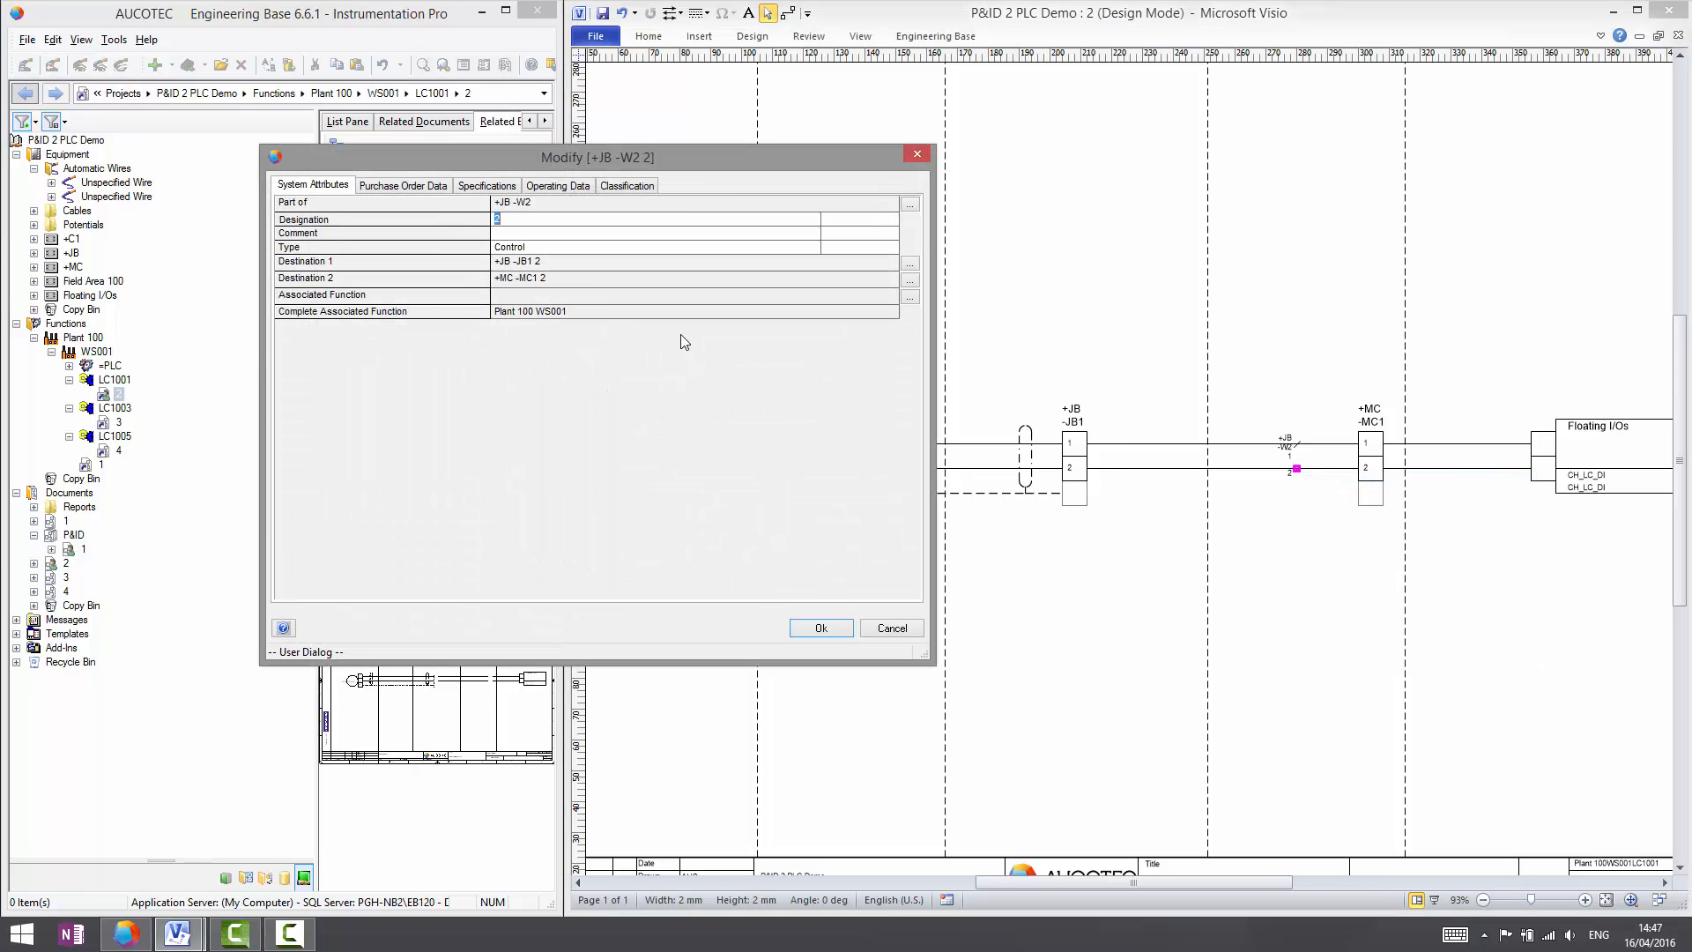
left_click(903, 631)
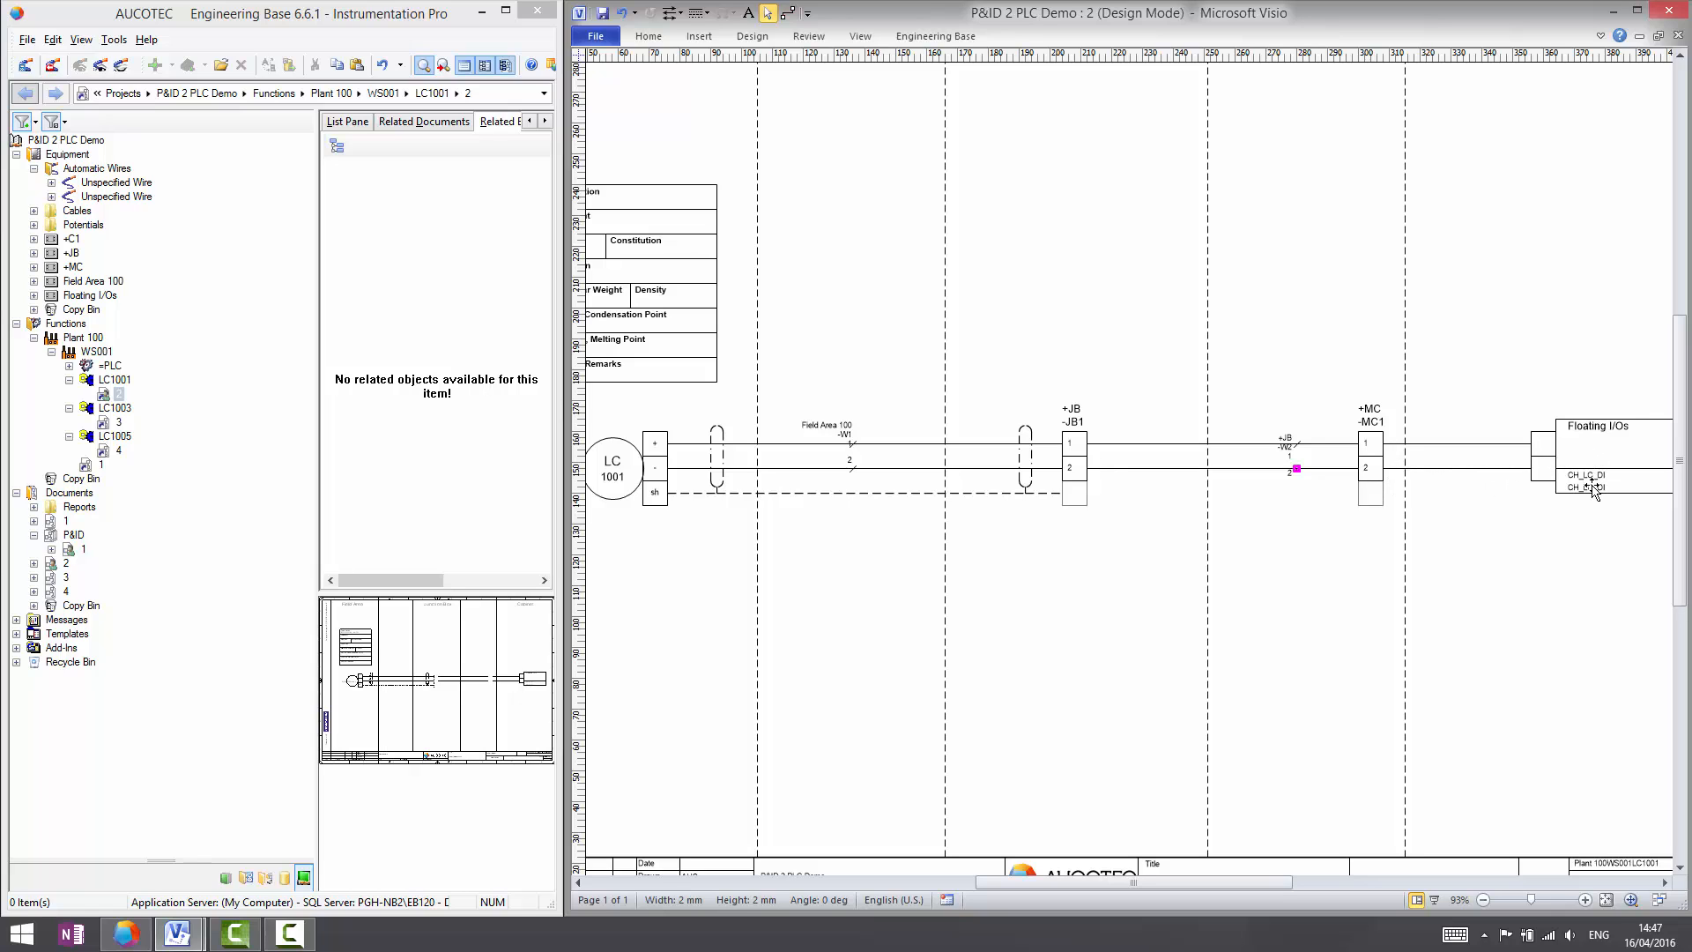
left_click(1678, 35)
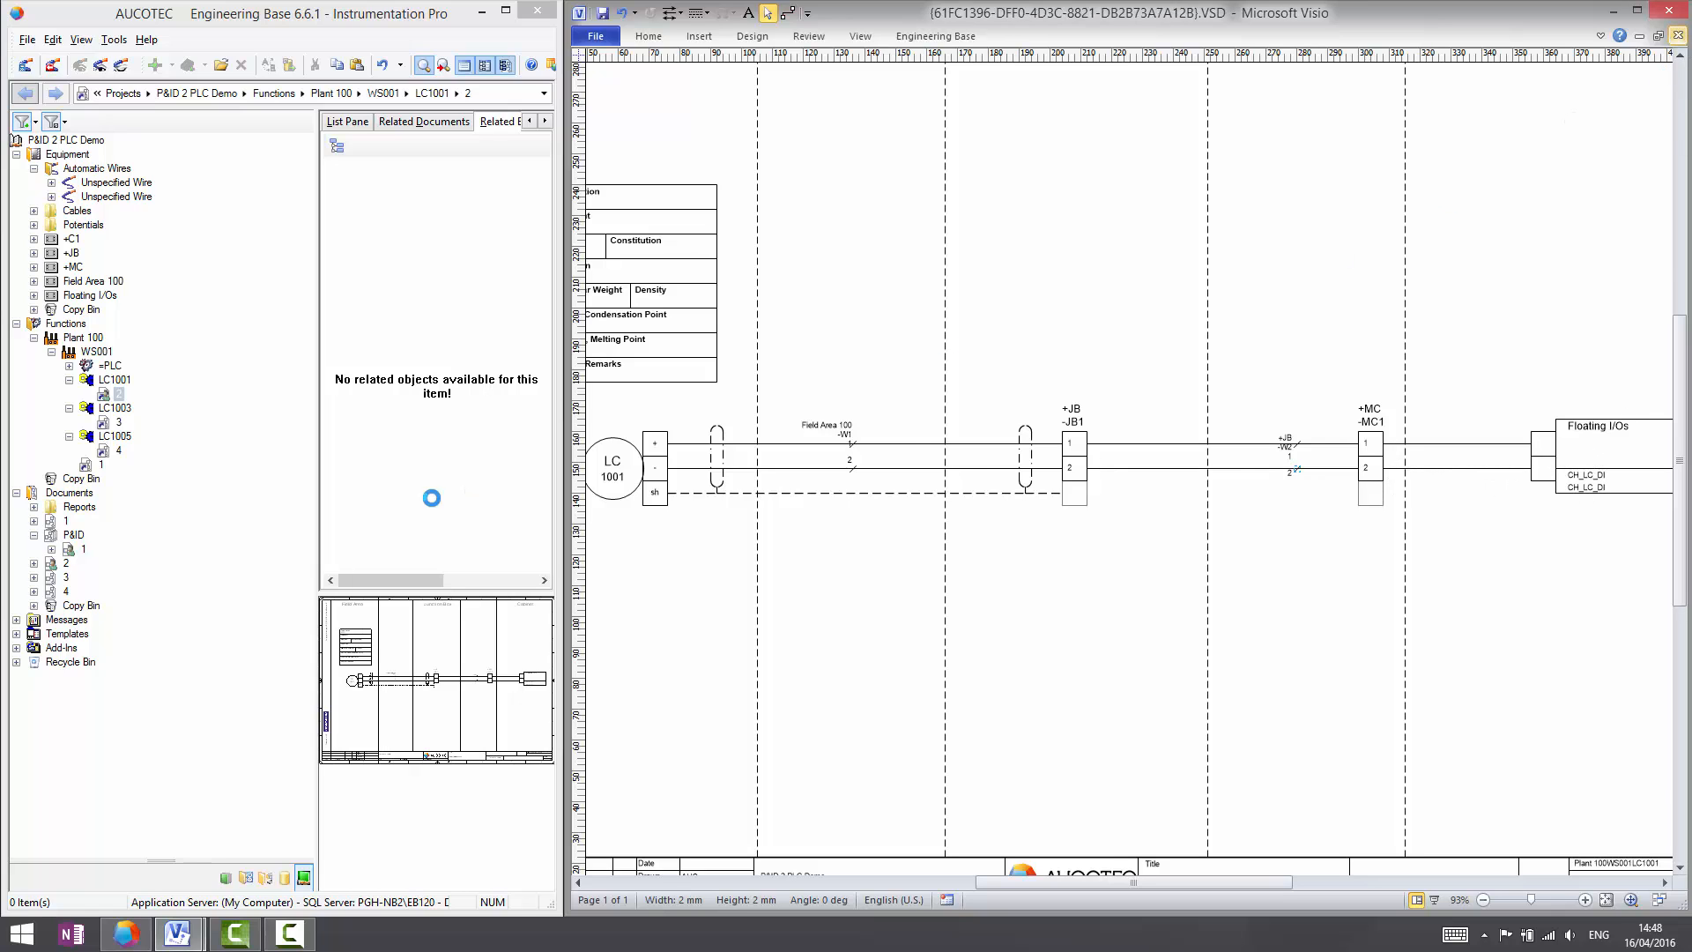
- Examine the wiring on the loop diagrams of LC1003 (sheet 3) and LC1005 (sheet 4), and close the LC1005 diagram
double_click(113, 423)
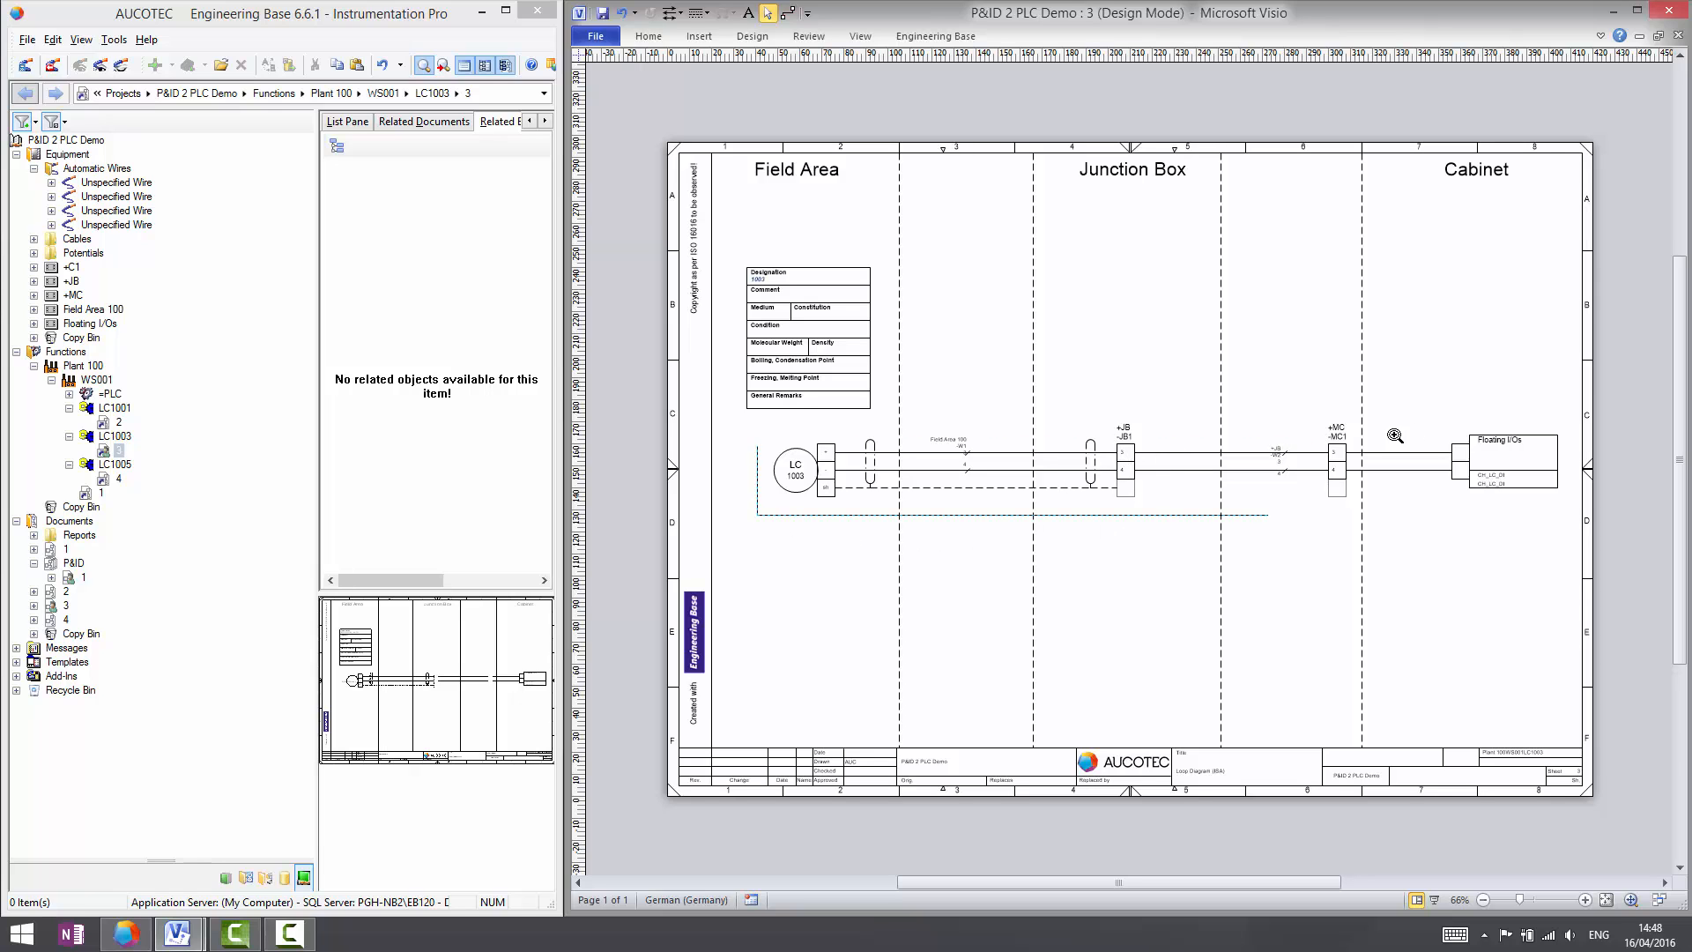
scroll(1529, 432, "up", 2, "ctrl")
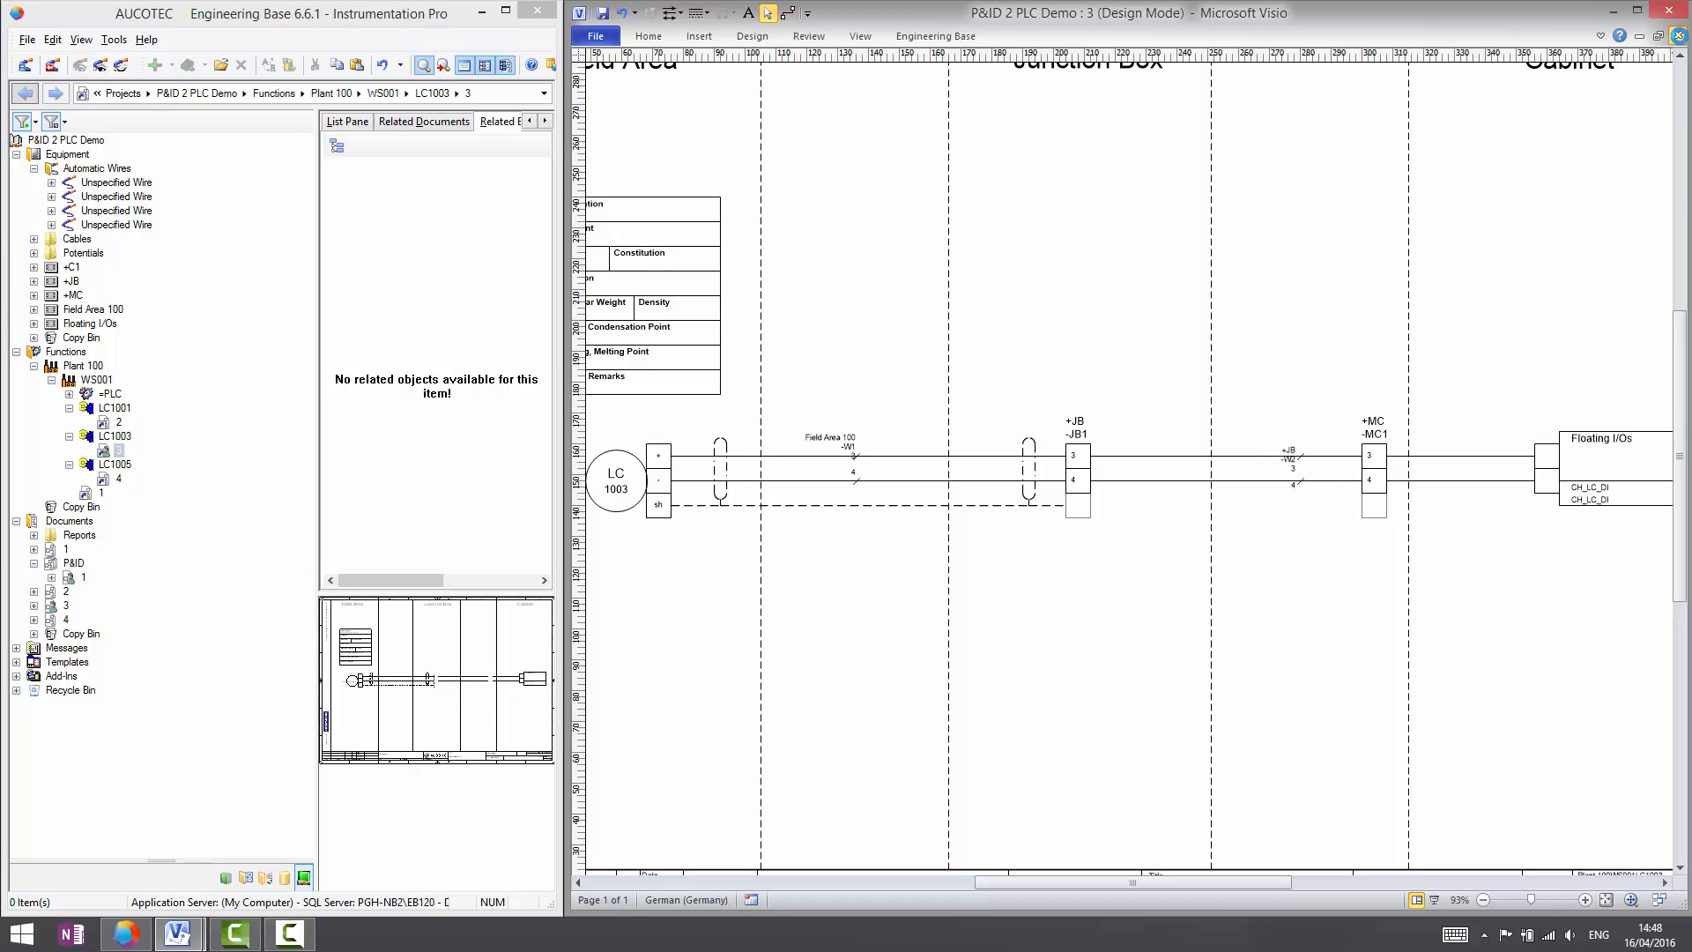
double_click(119, 479)
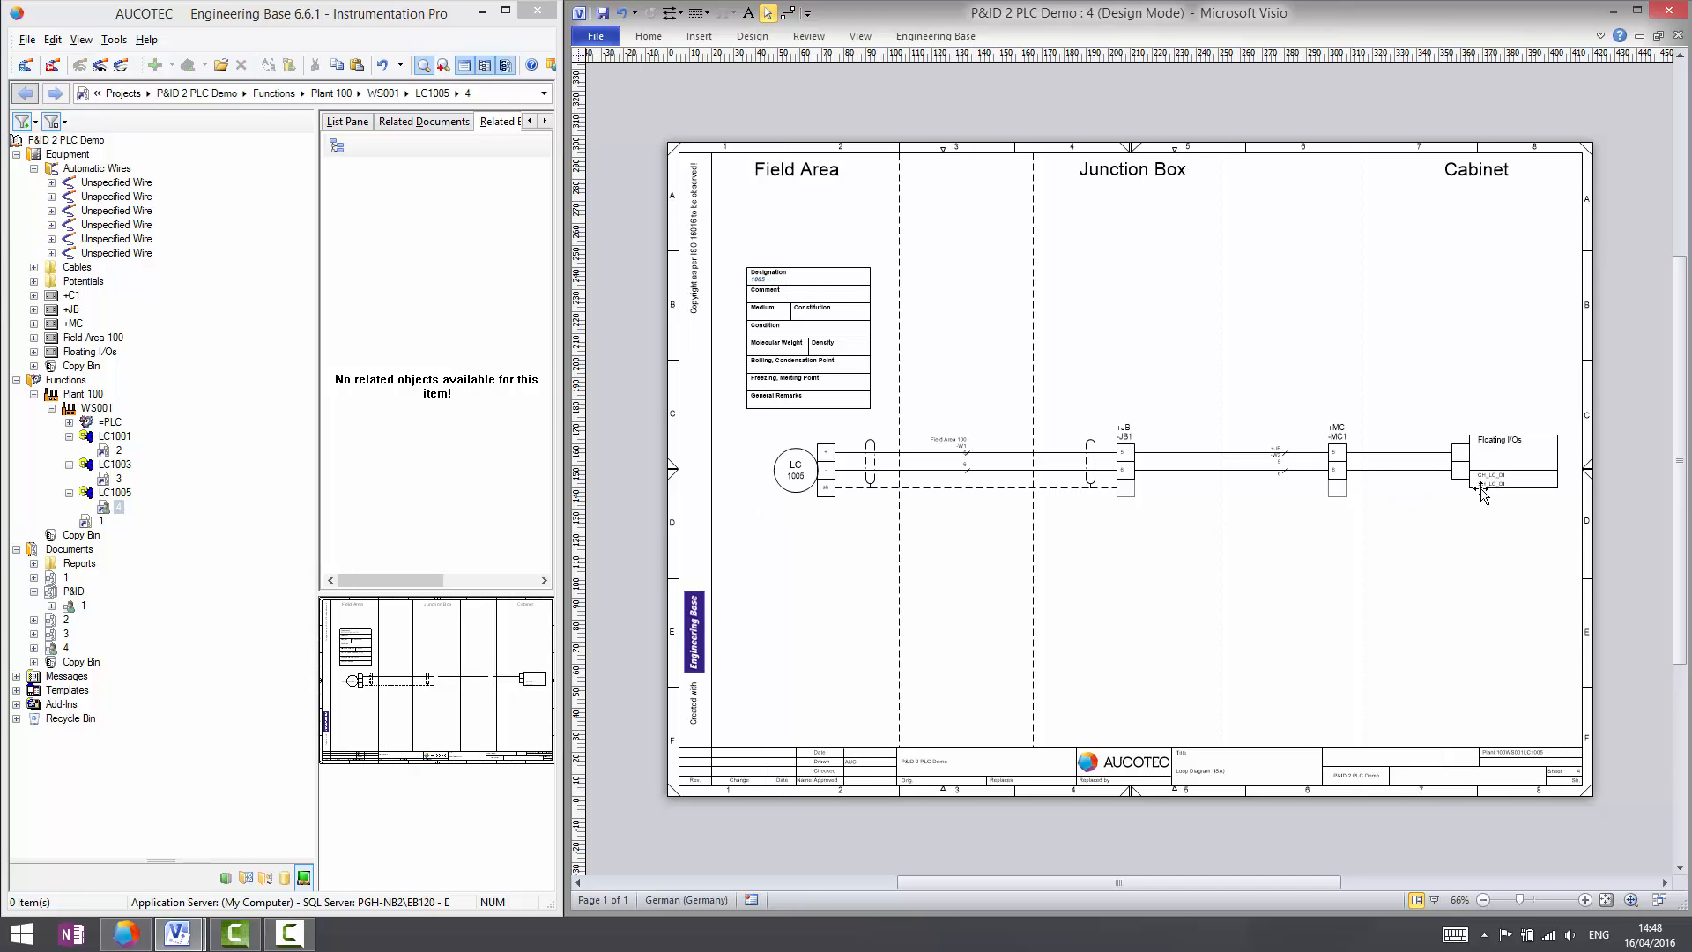
left_click_drag(780, 510, 1582, 390, "ctrl+shift")
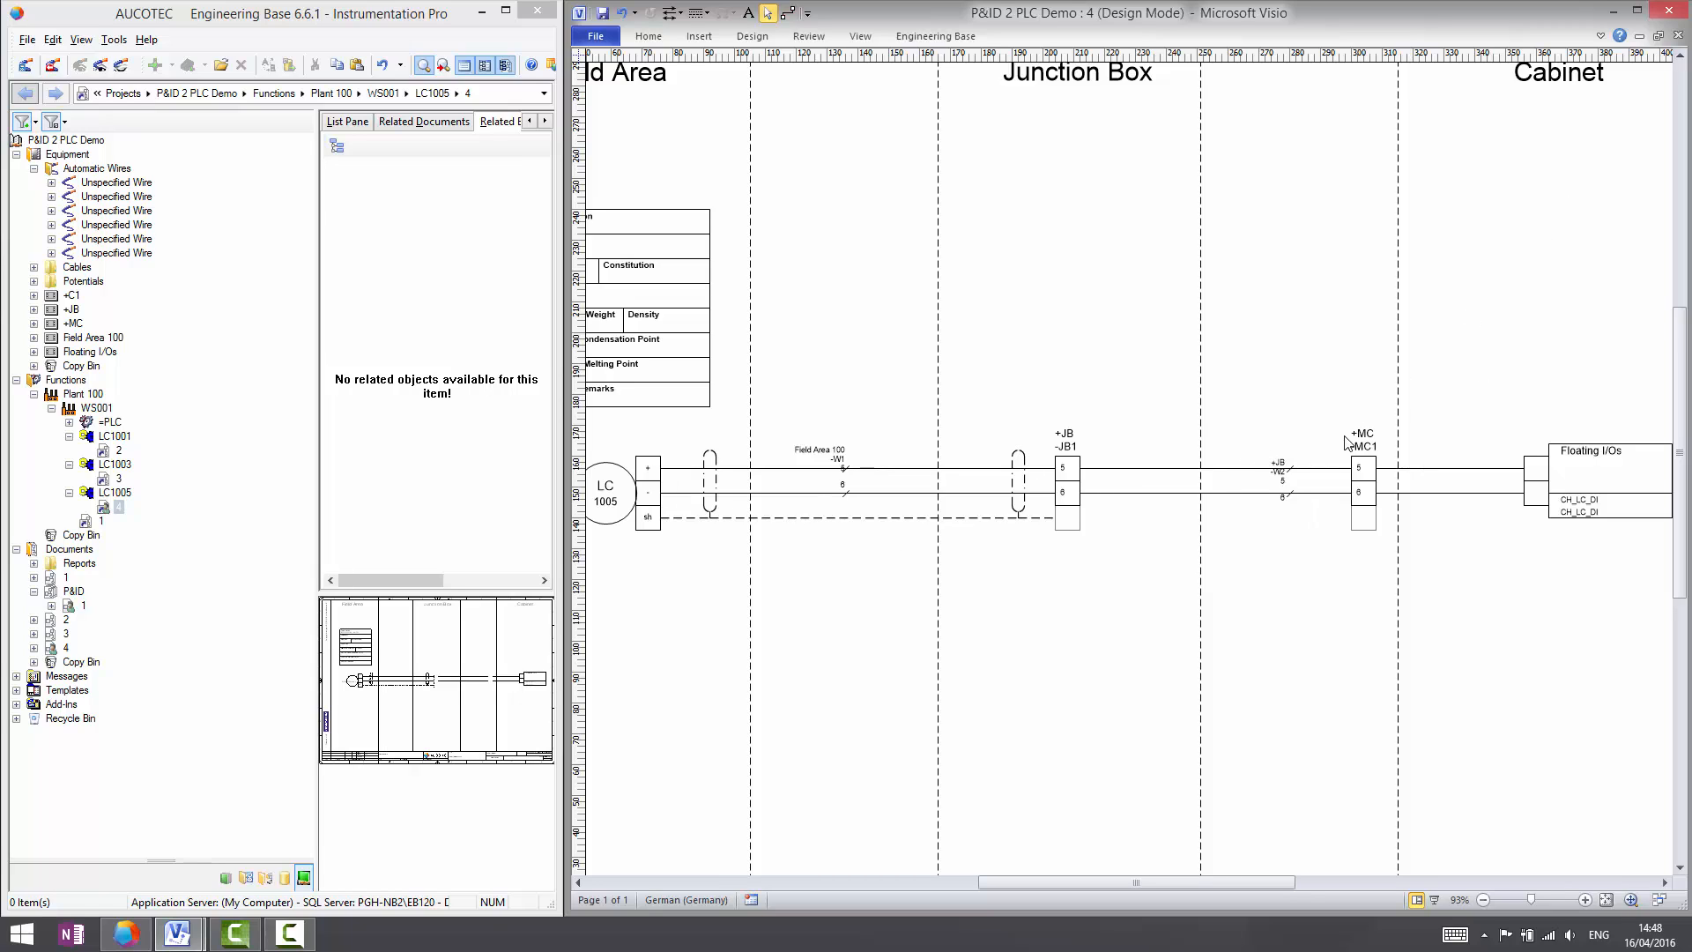
left_click(1679, 37)
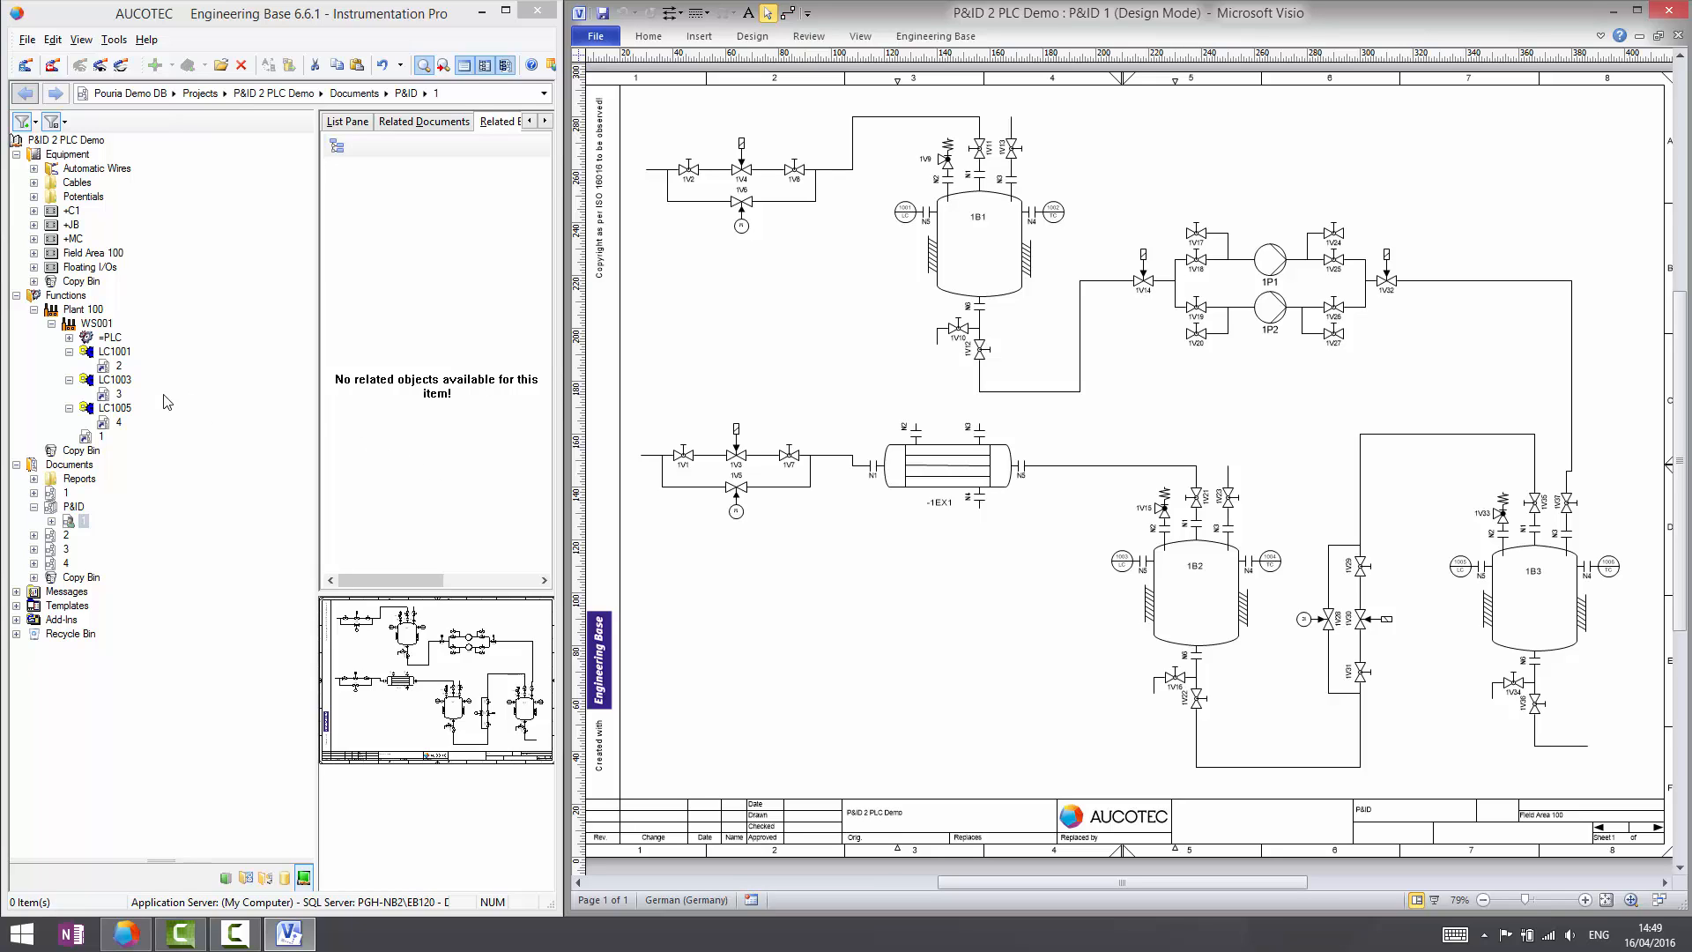
- Close the P&ID sheet and open LC1001's loop diagram 2 and the PLC diagram, sheet 1 under Documents
left_click(1677, 36)
left_click(117, 366)
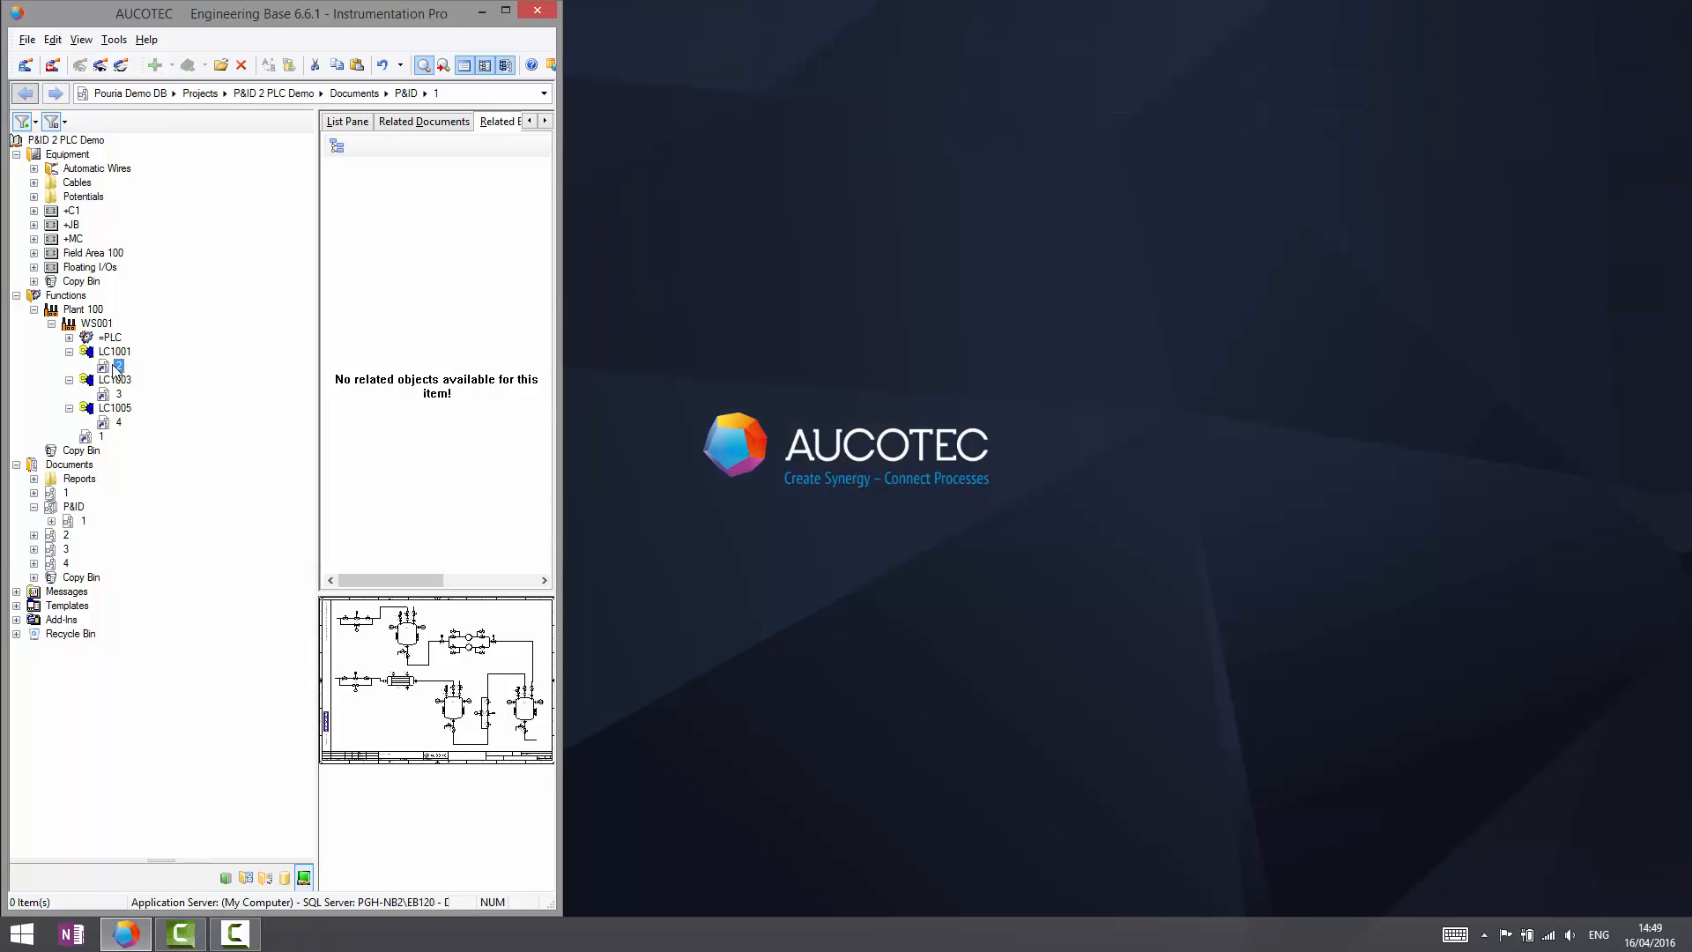
double_click(113, 366)
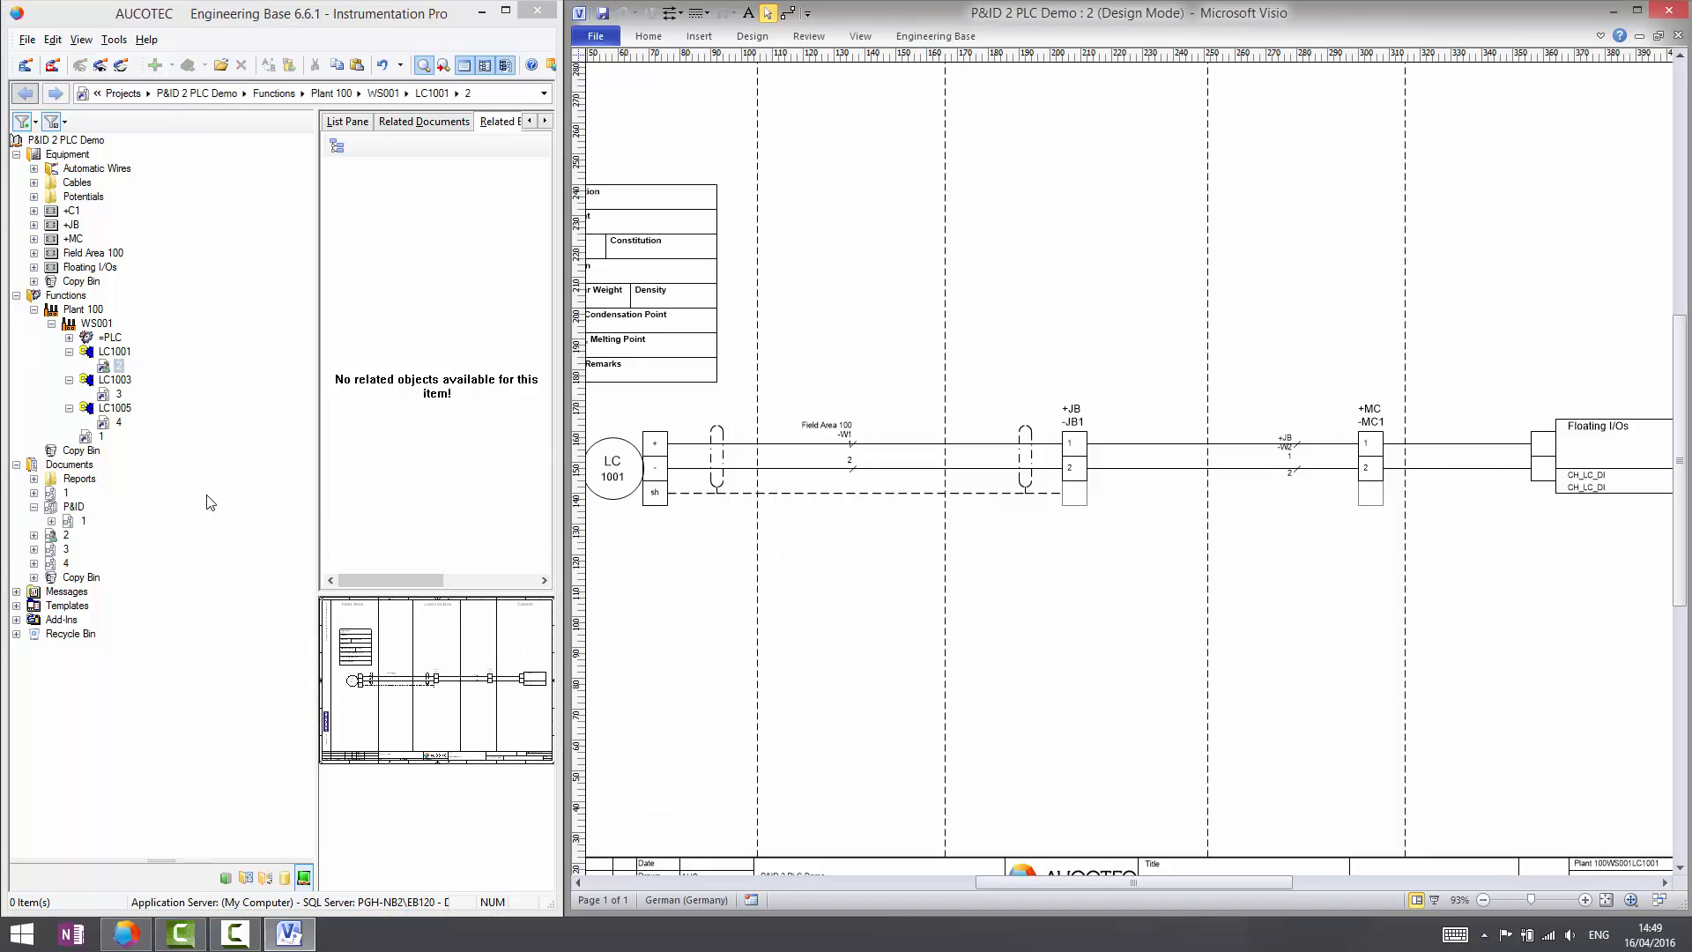
left_click(64, 494)
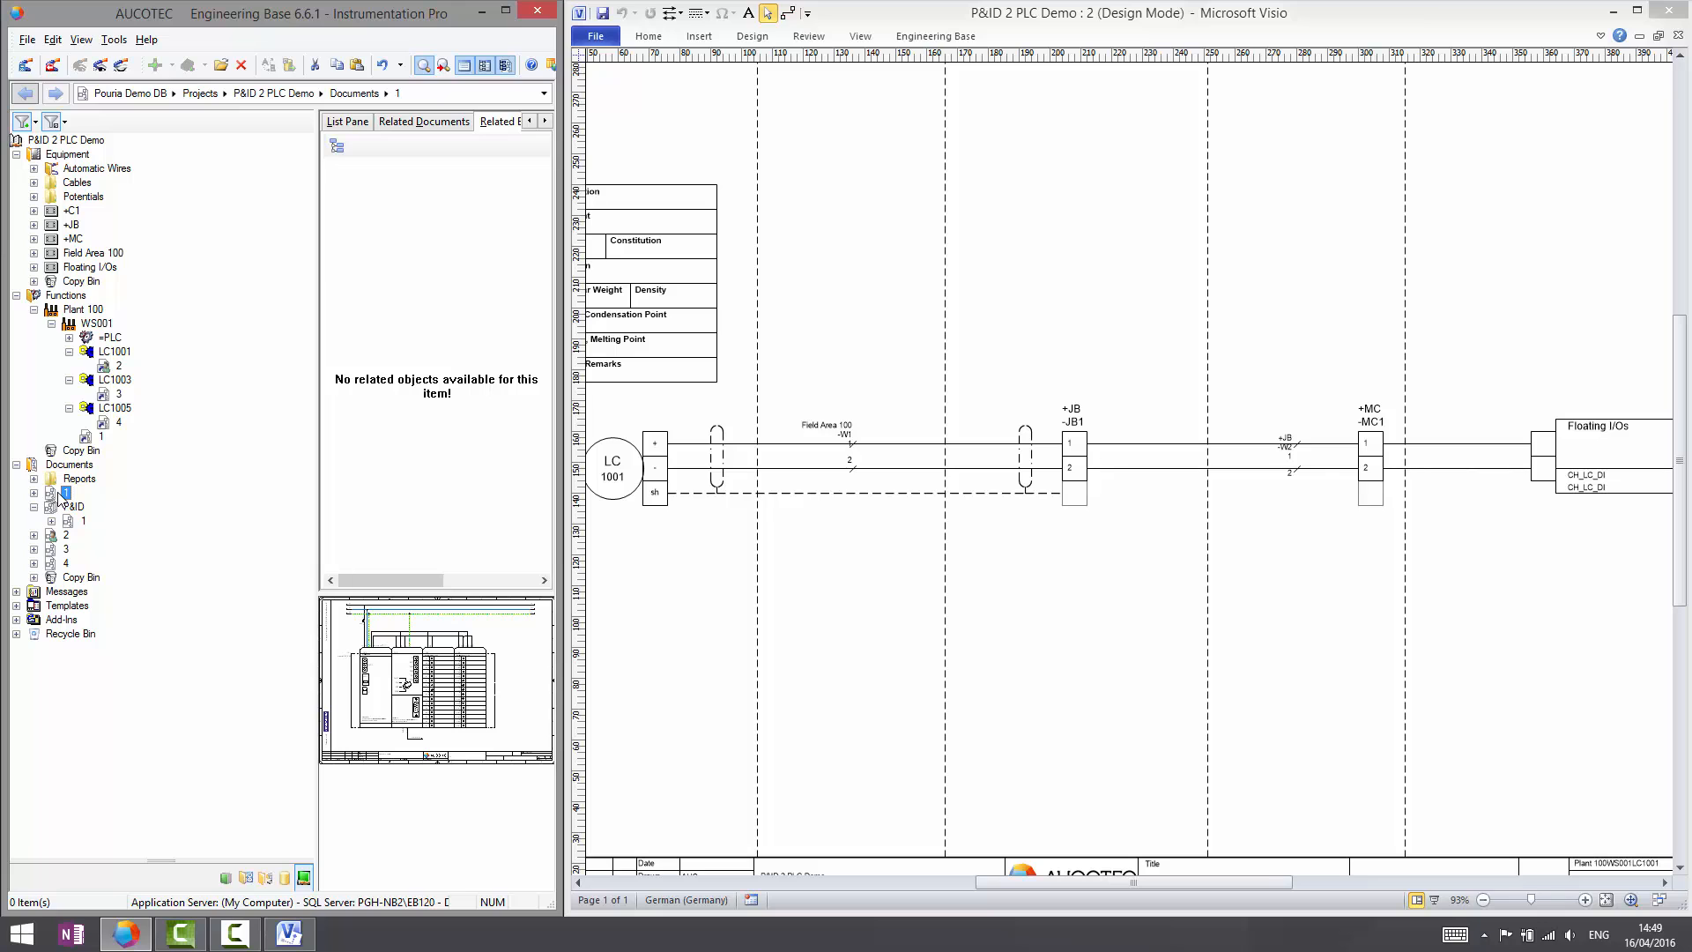
double_click(62, 494)
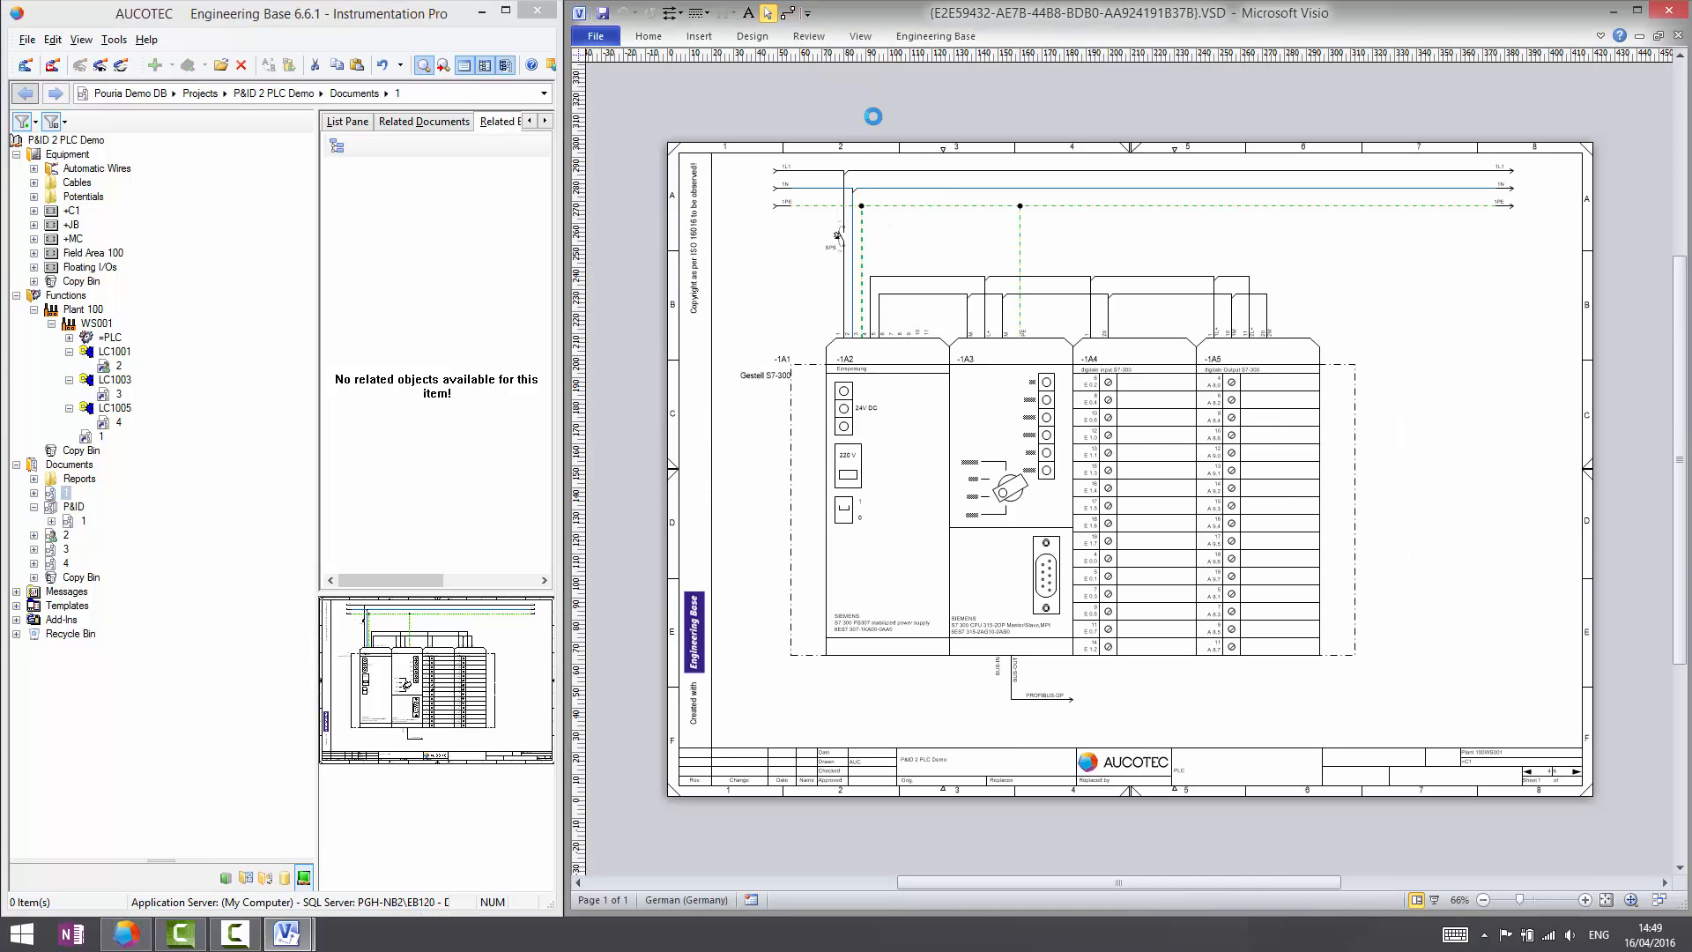
- Arrange the loop and PLC diagrams side by side, showing the Floating I/Os box next to cards -1A4 and -1A5
left_click(1104, 78)
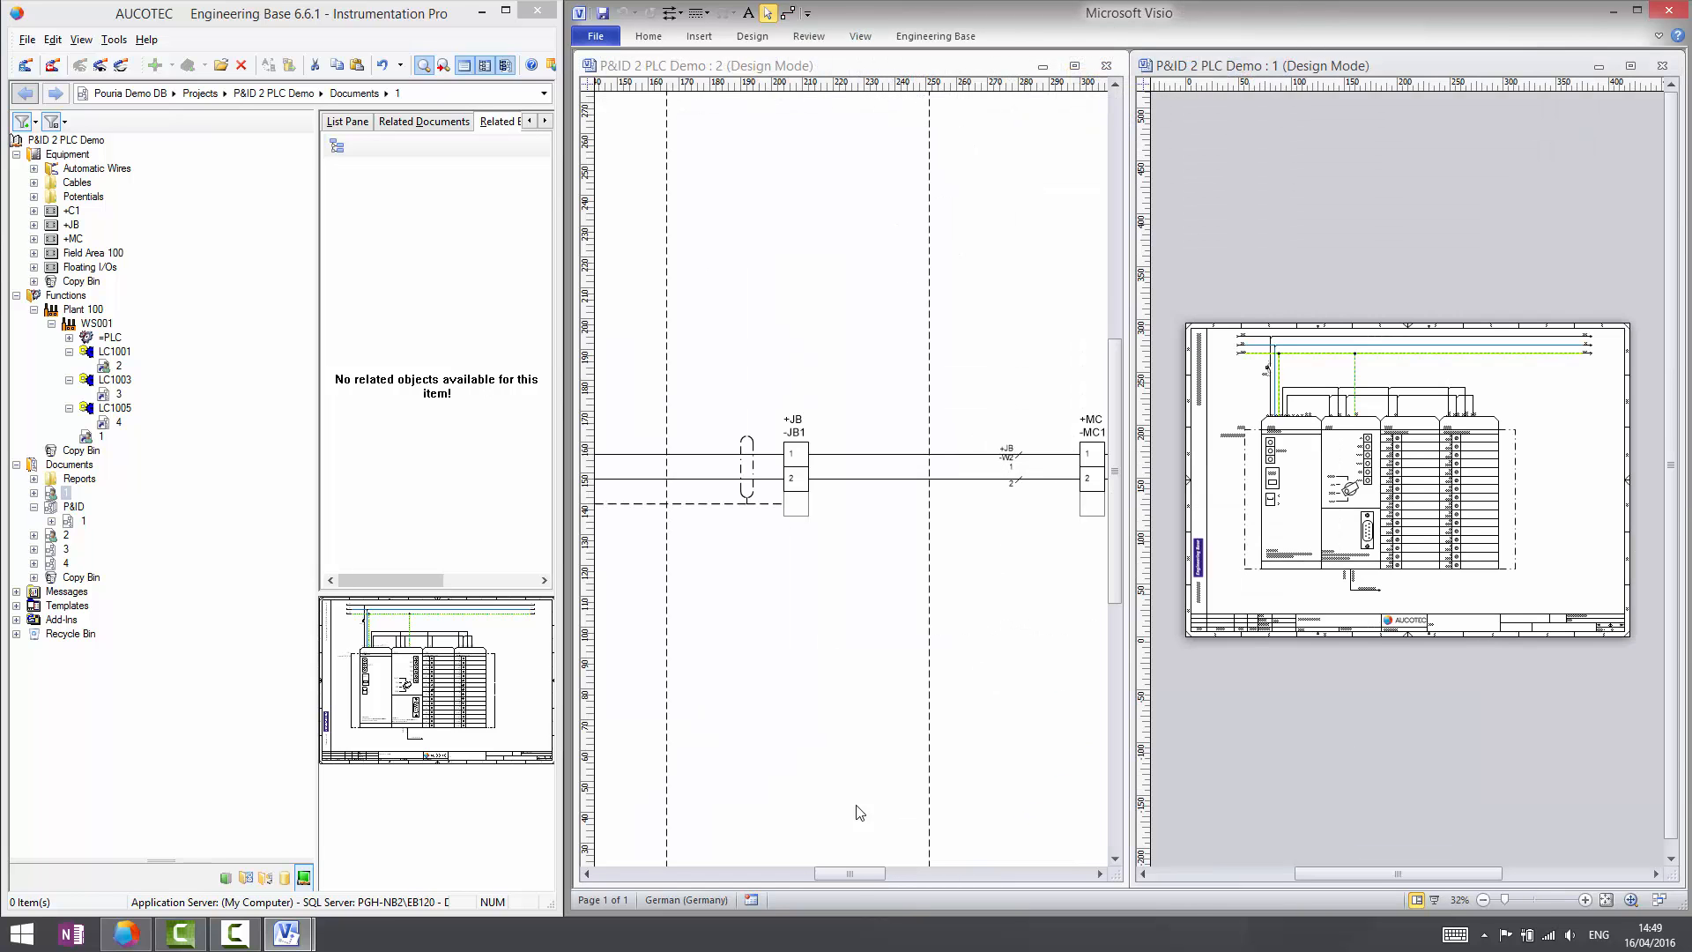
mouse_move(887, 872)
left_mouse_down()
mouse_move(913, 878)
mouse_move(899, 876)
left_mouse_up()
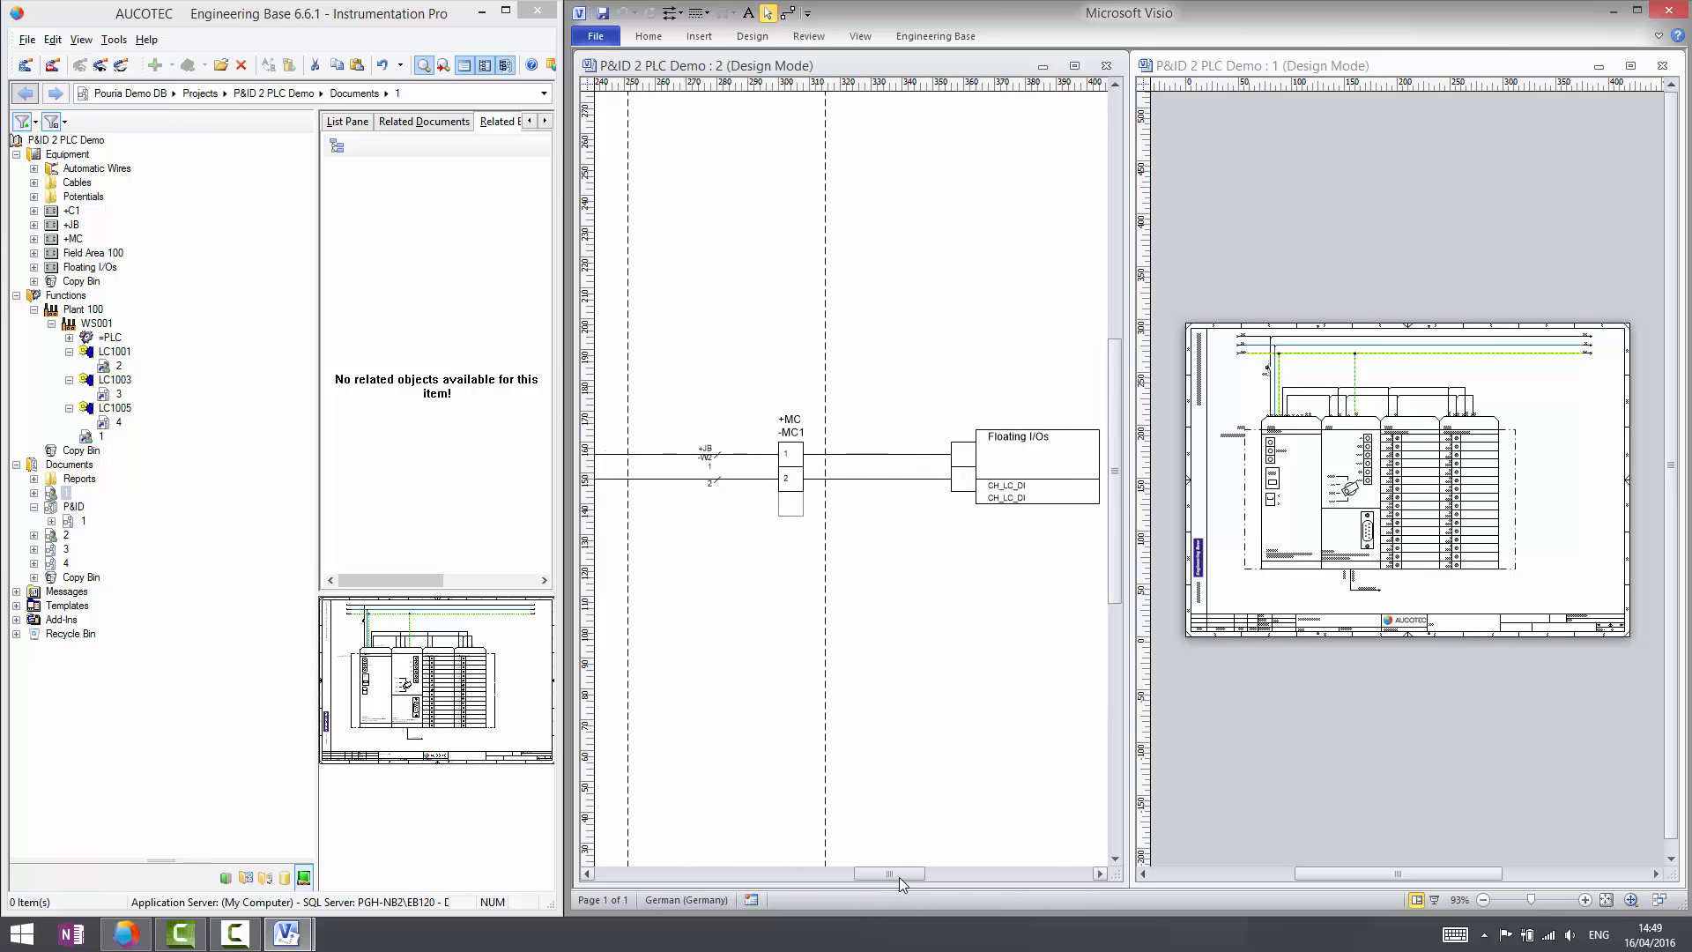
left_click_drag(1367, 370, 1488, 517, "ctrl+shift")
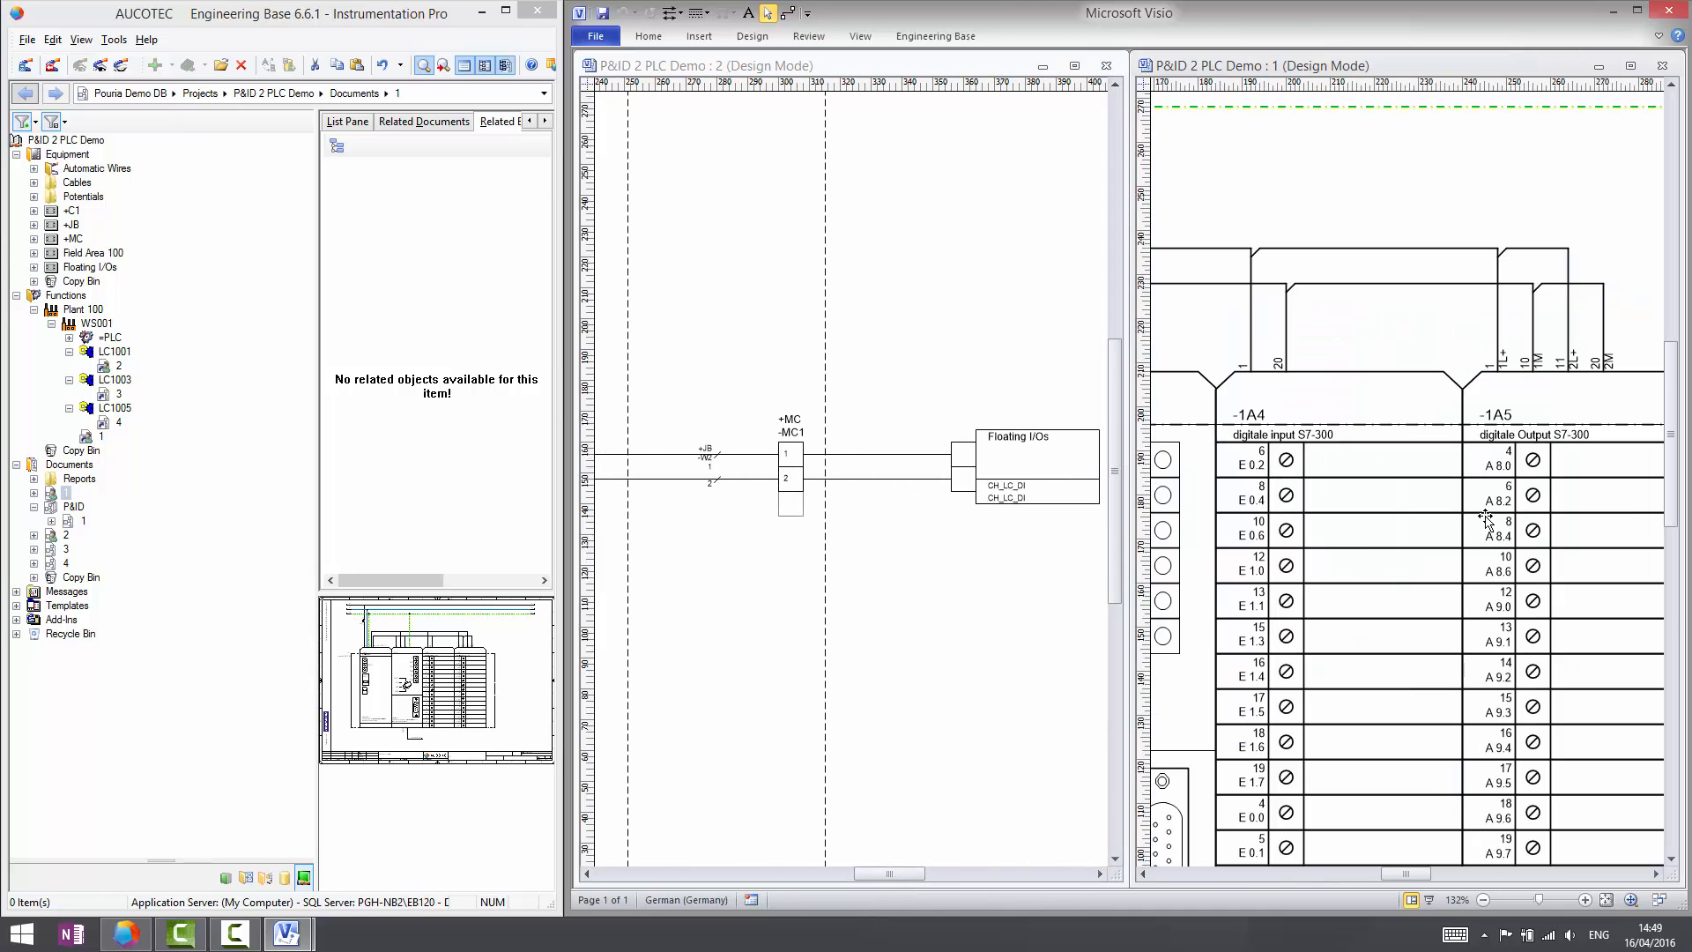
- Start the Merge Device Wizard for the Equipment folder and load its input/output devices and PLC assemblies
left_click_drag(906, 876, 920, 875)
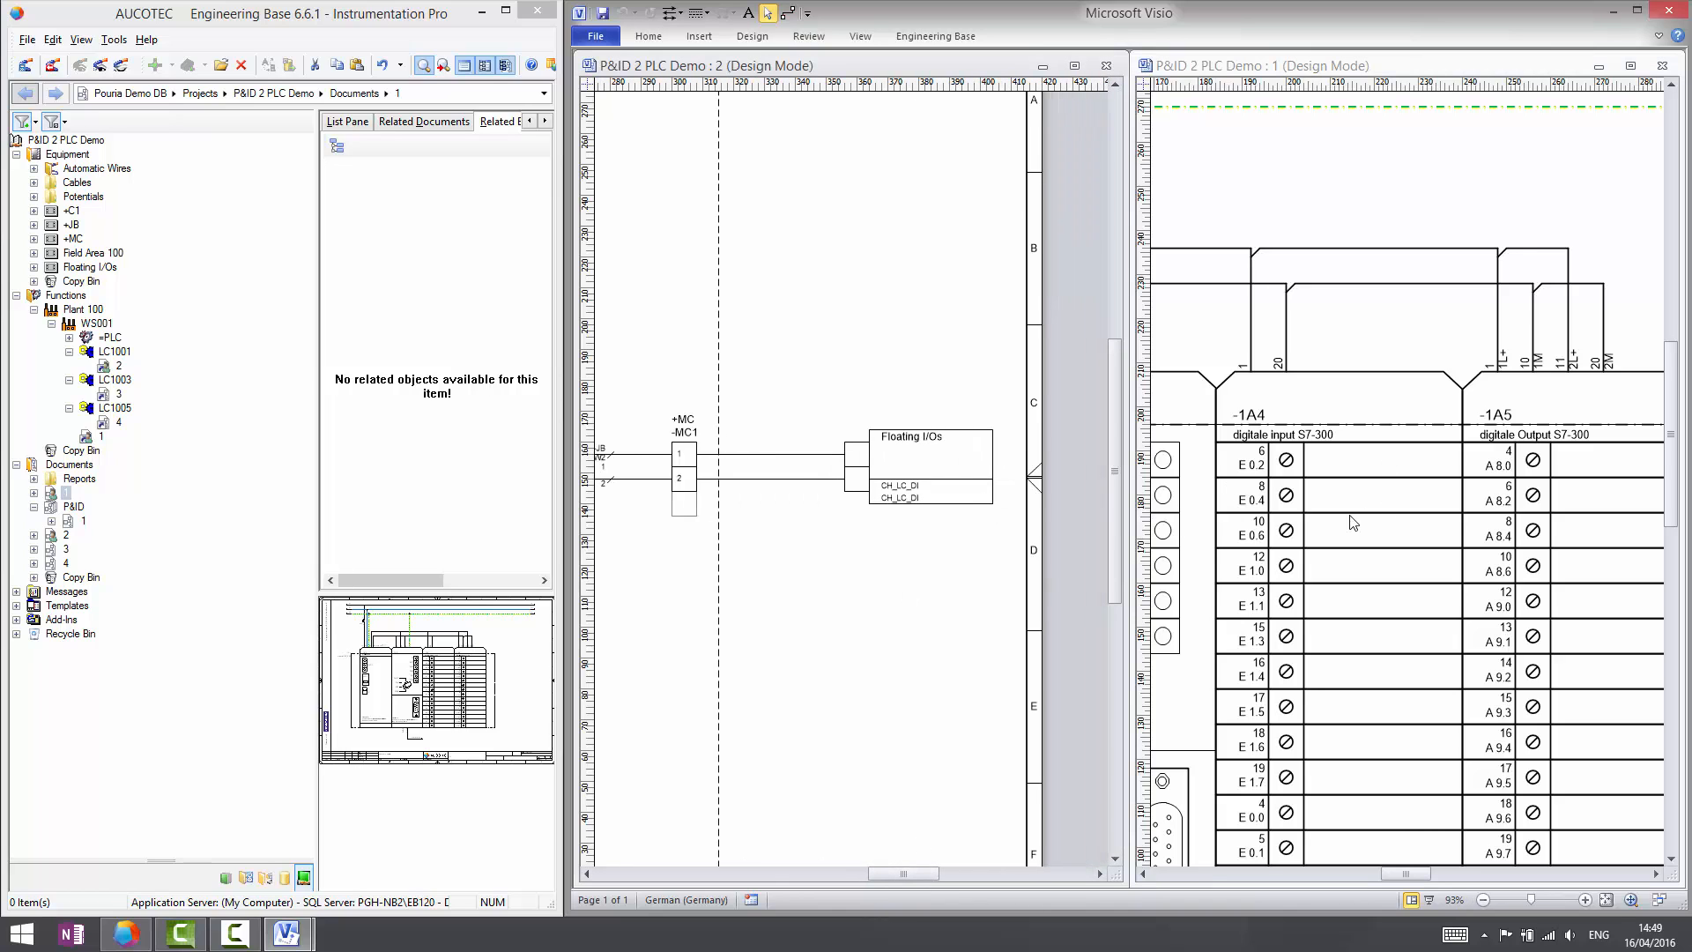
right_click(60, 153)
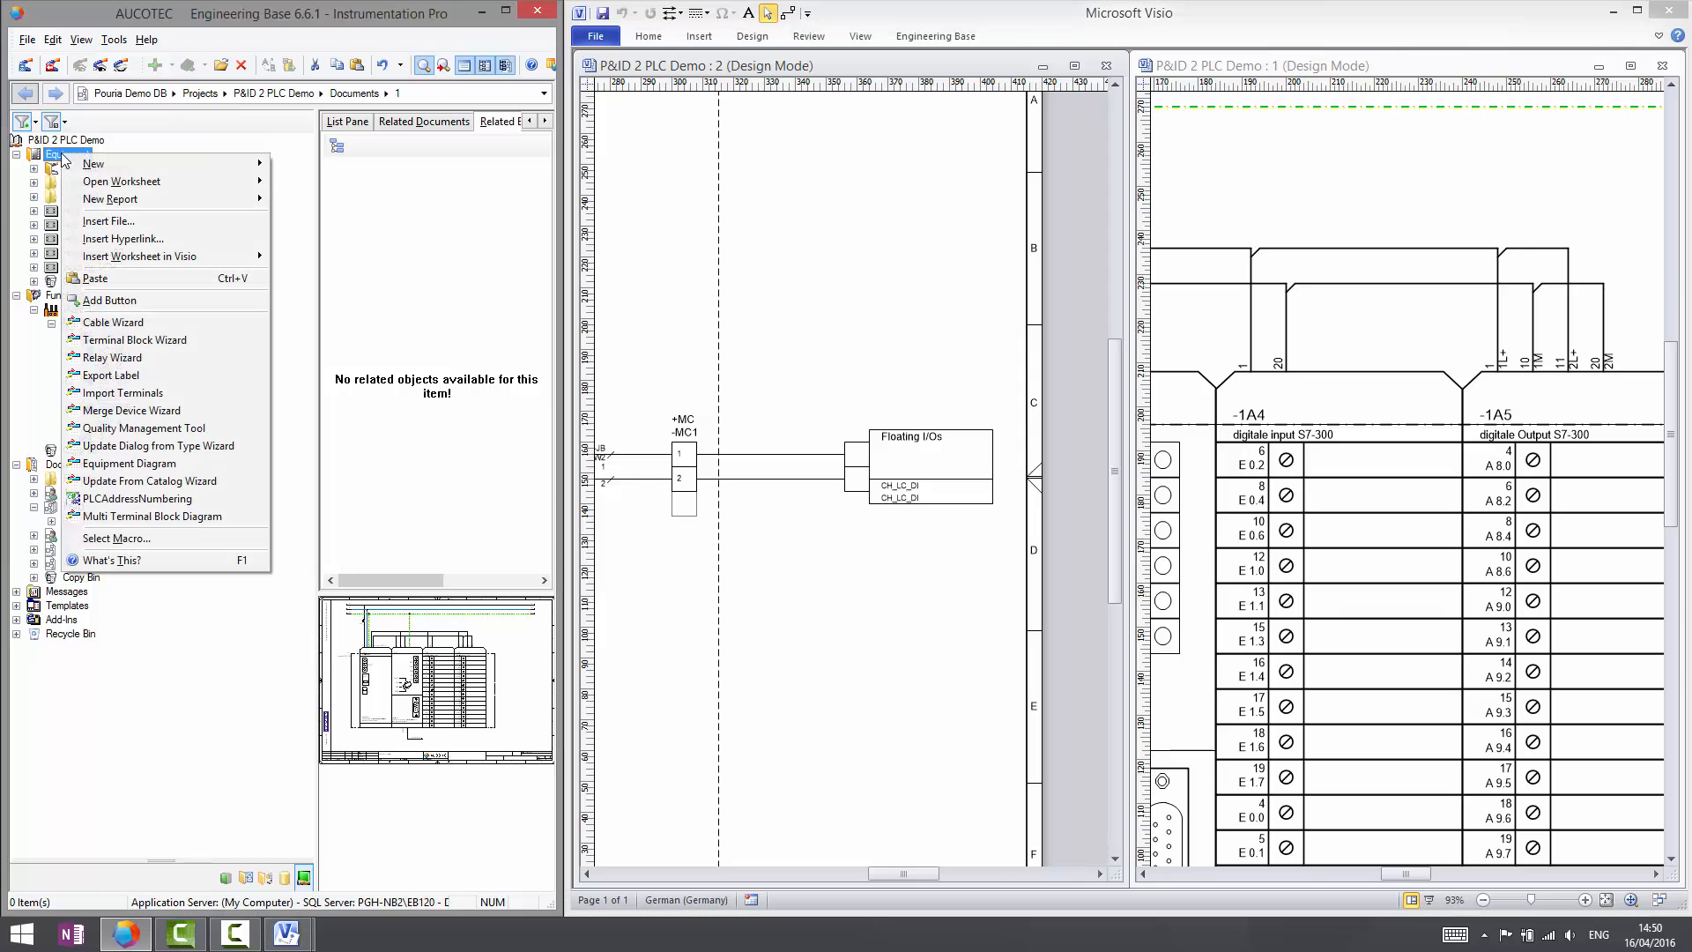
left_click(132, 410)
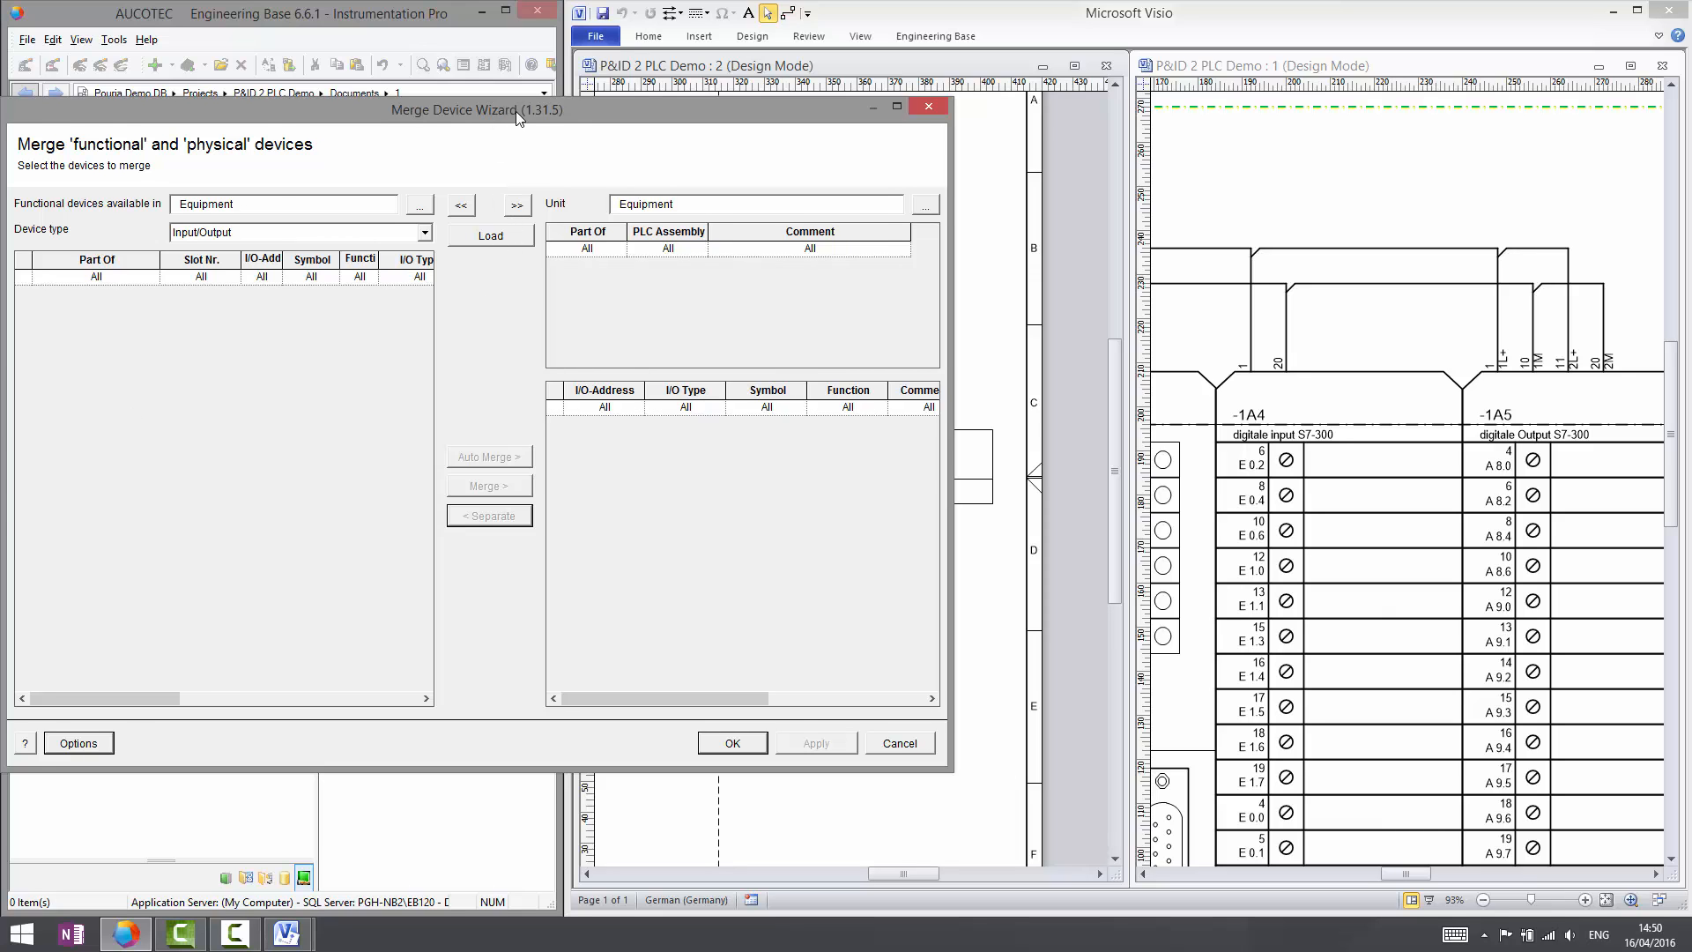
left_click_drag(518, 117, 561, 119)
left_click(546, 236)
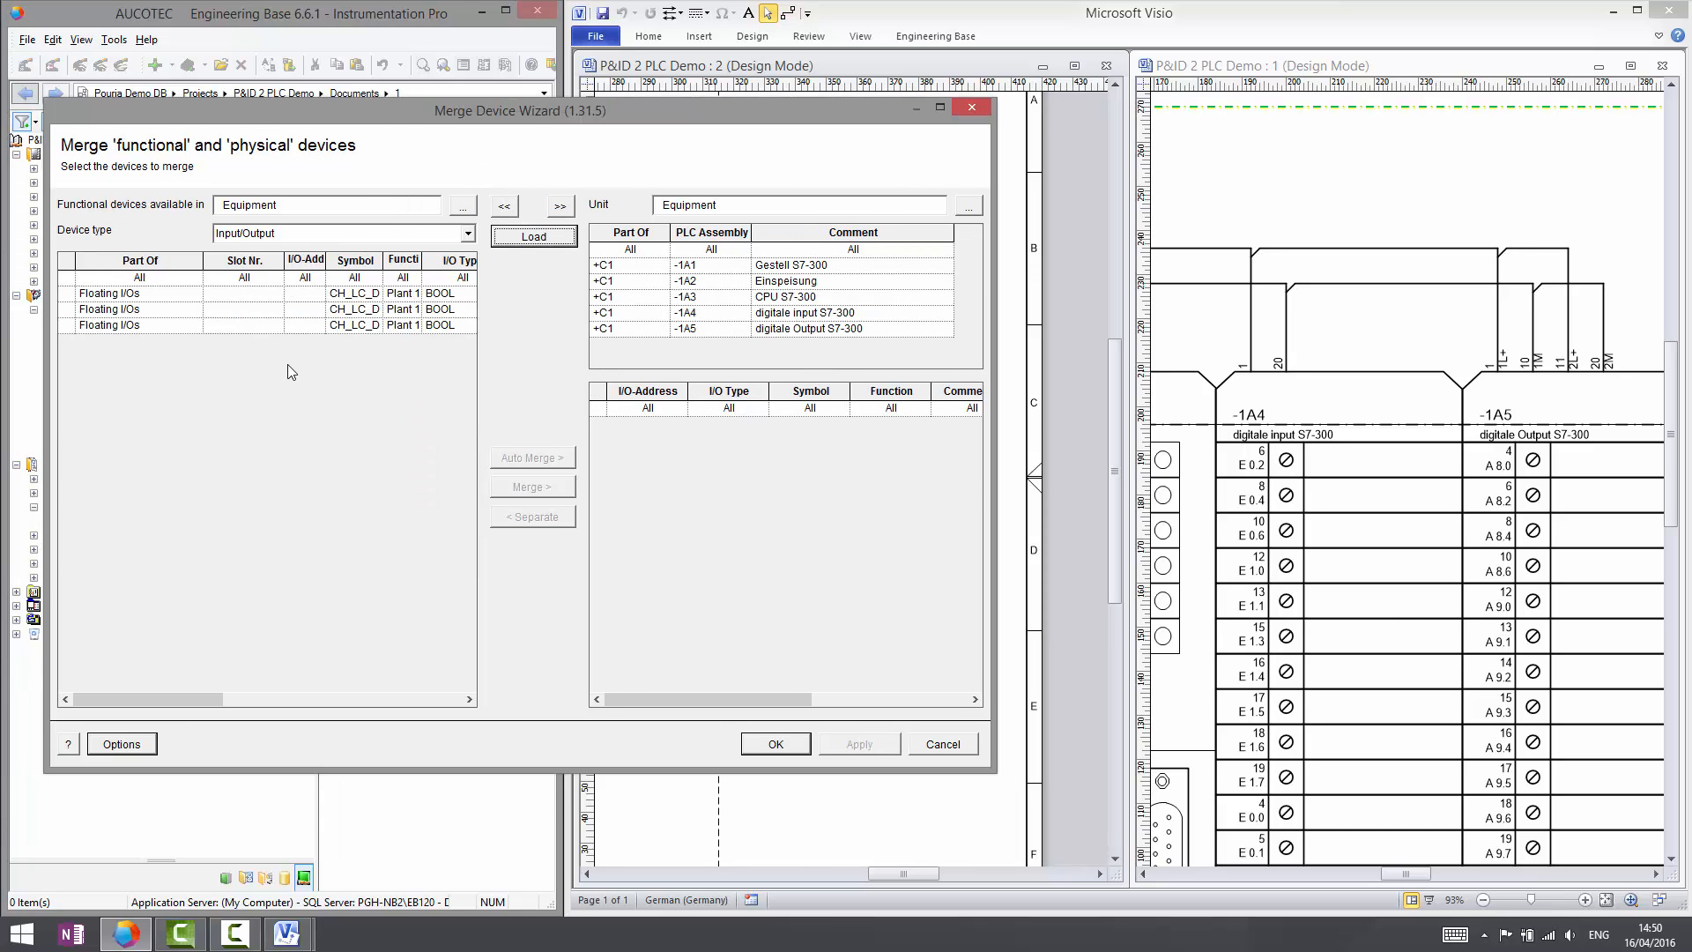
- Merge the first floating I/O with address E 0.2 of the digital input card -1A4, keeping the loop diagram's Floating I/Os box in view
left_click(654, 314)
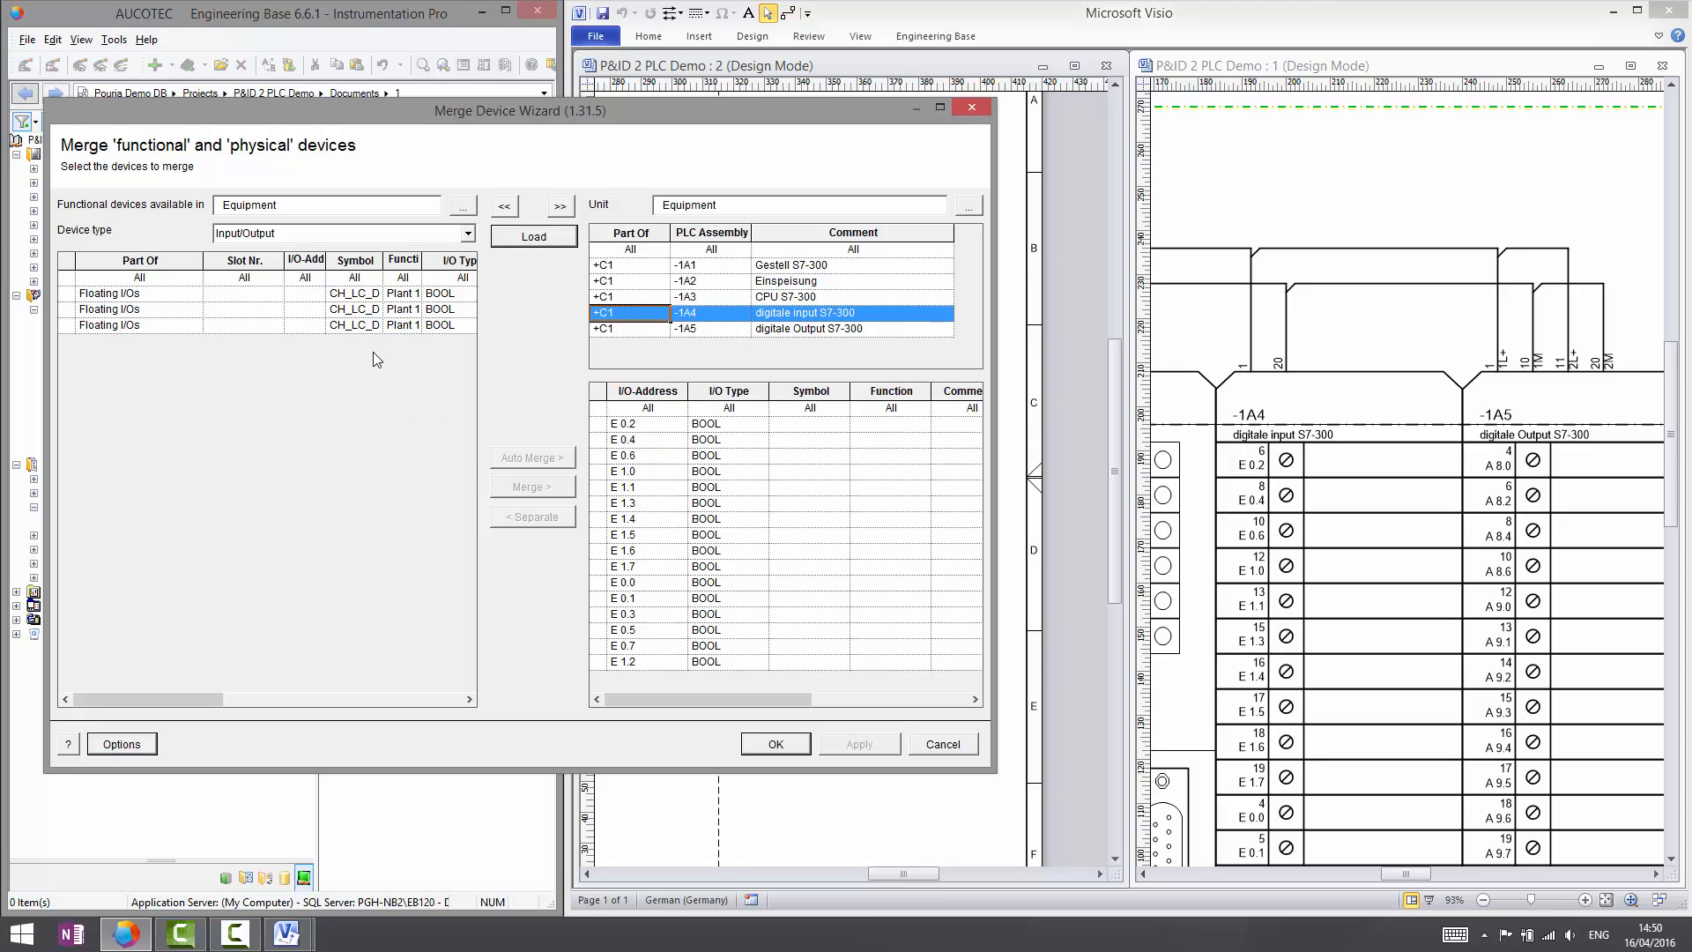
left_click(138, 297)
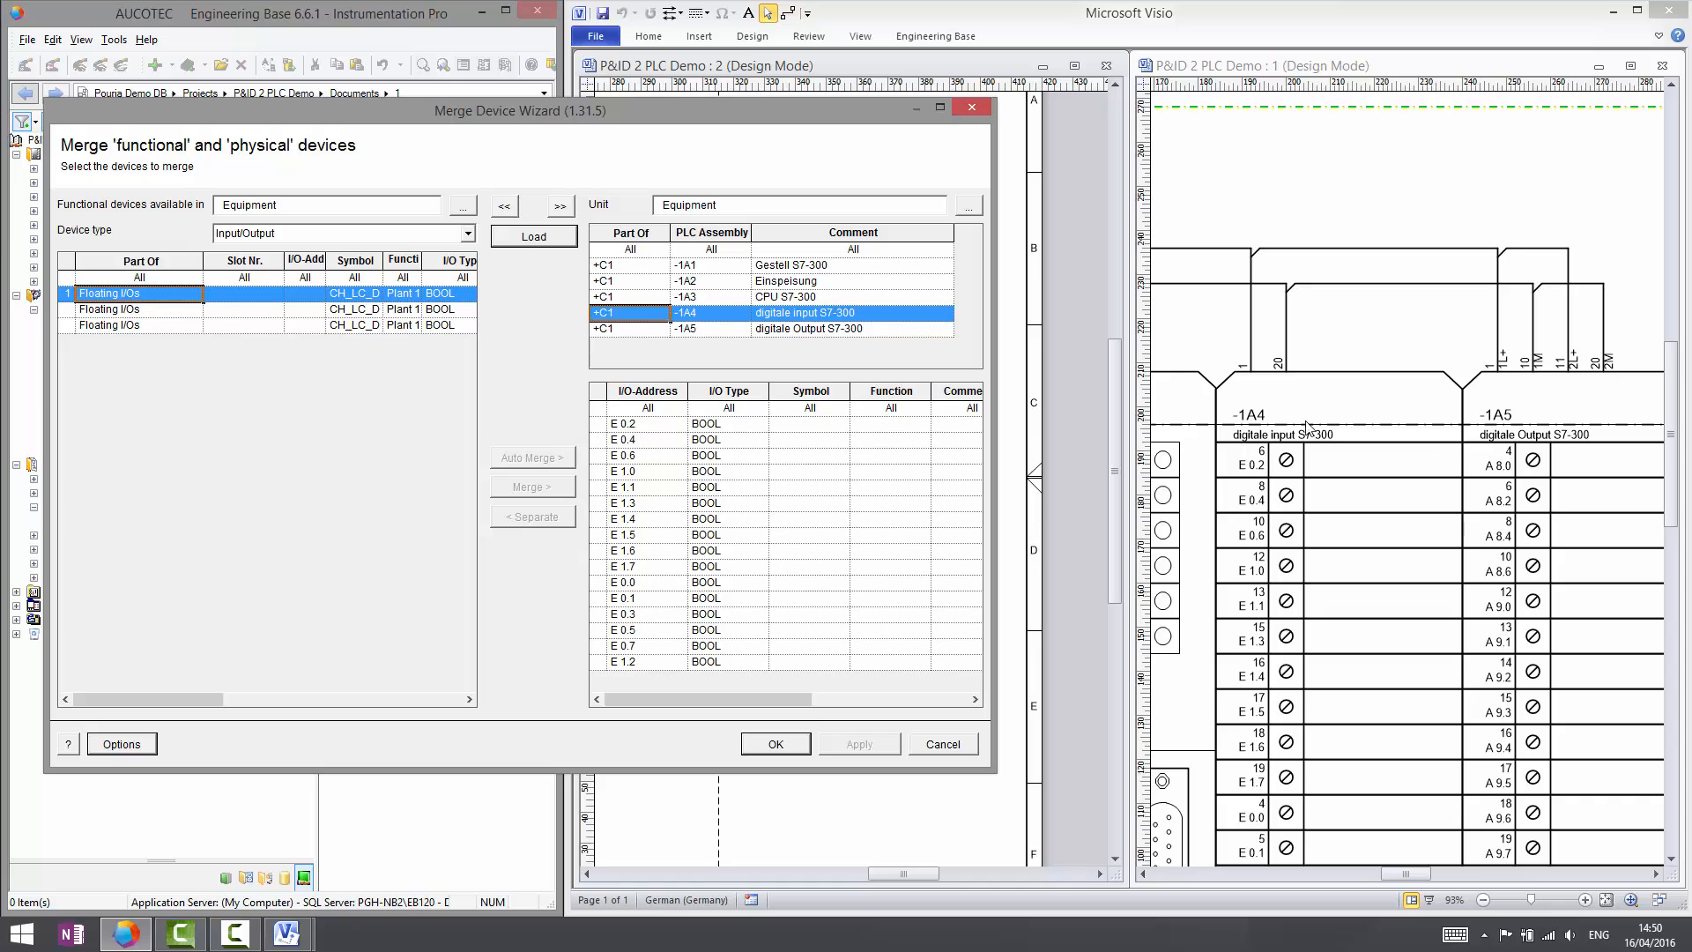
left_click(606, 424)
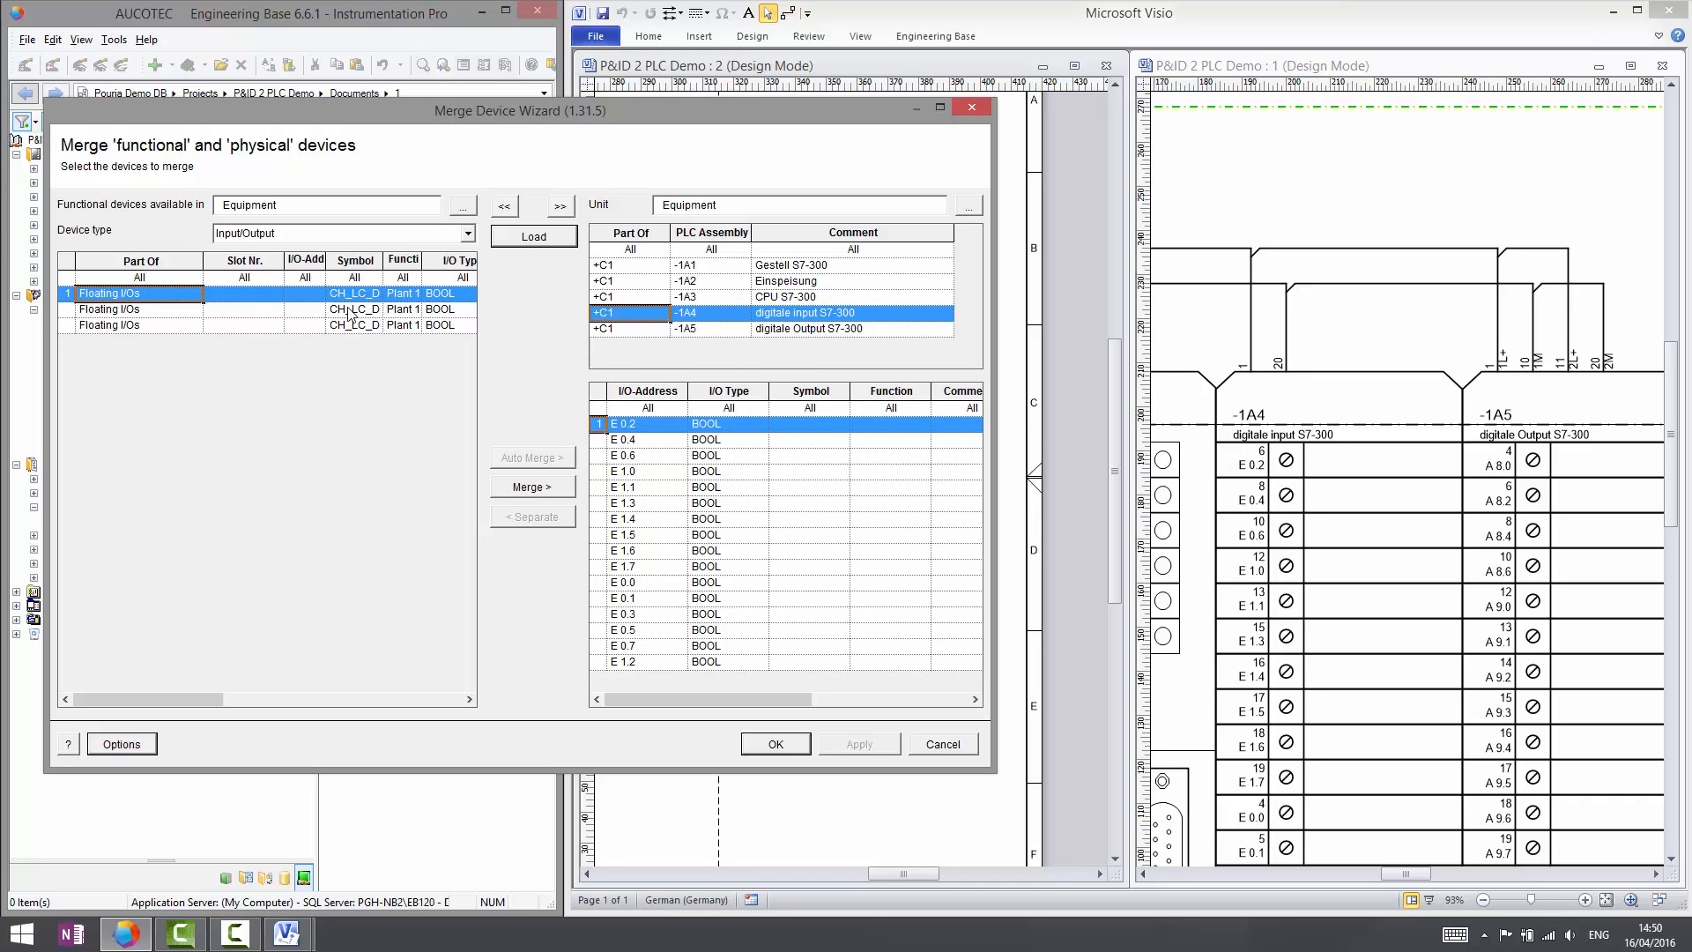
left_click_drag(833, 116, 638, 108)
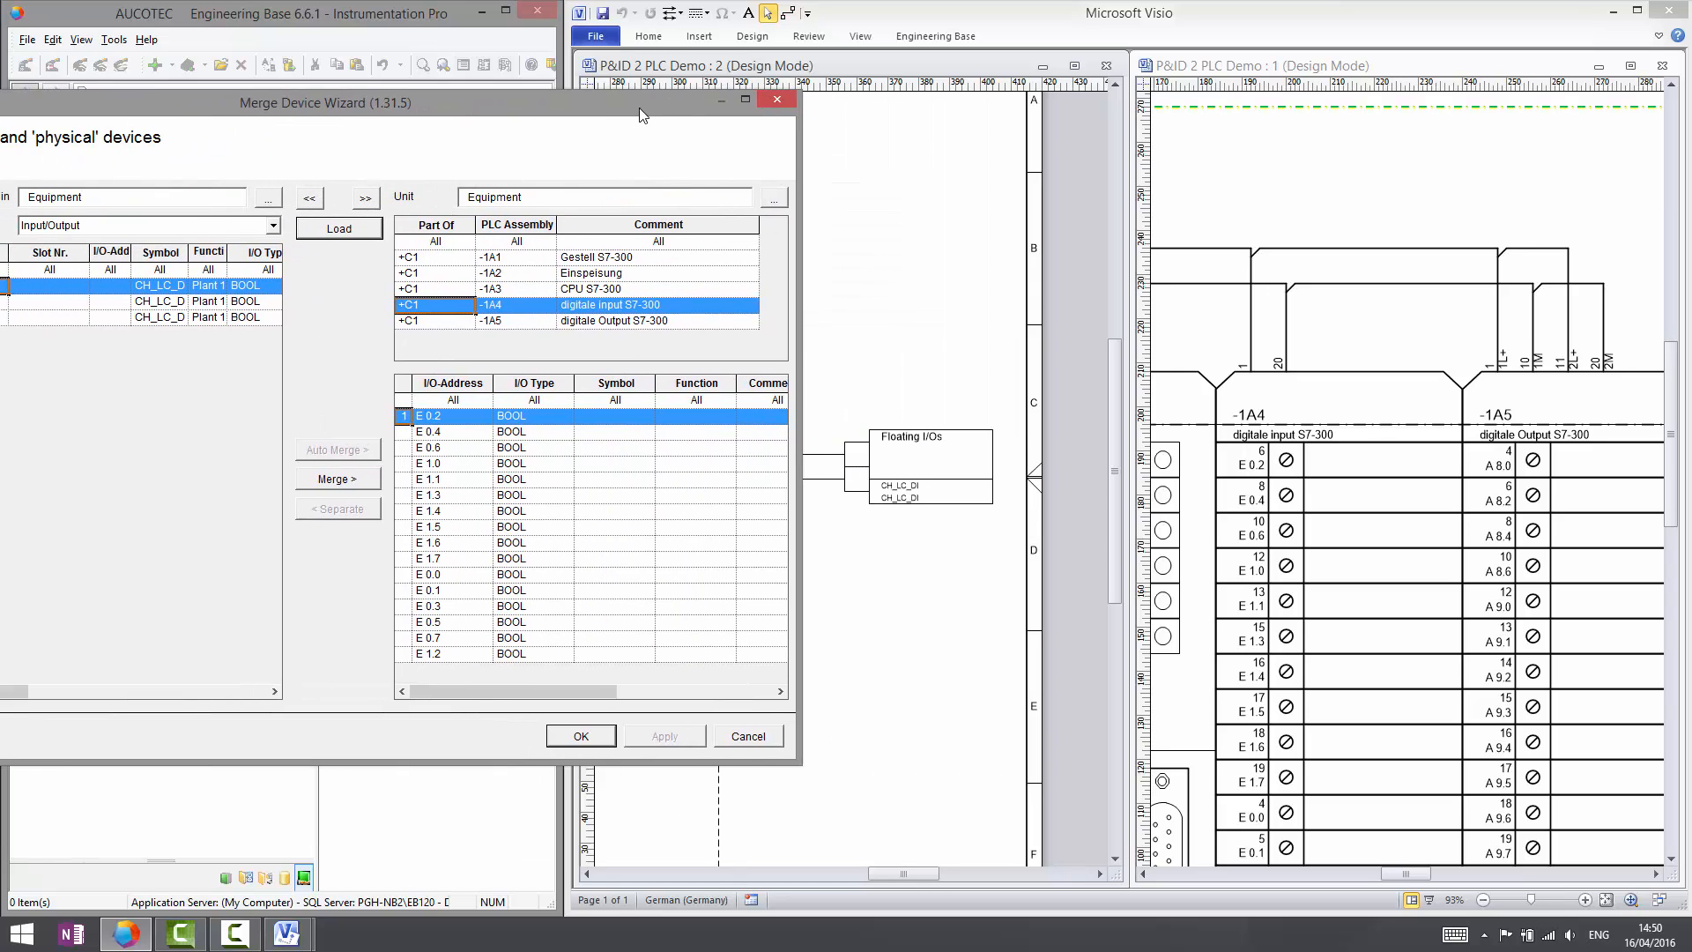
left_click(364, 487)
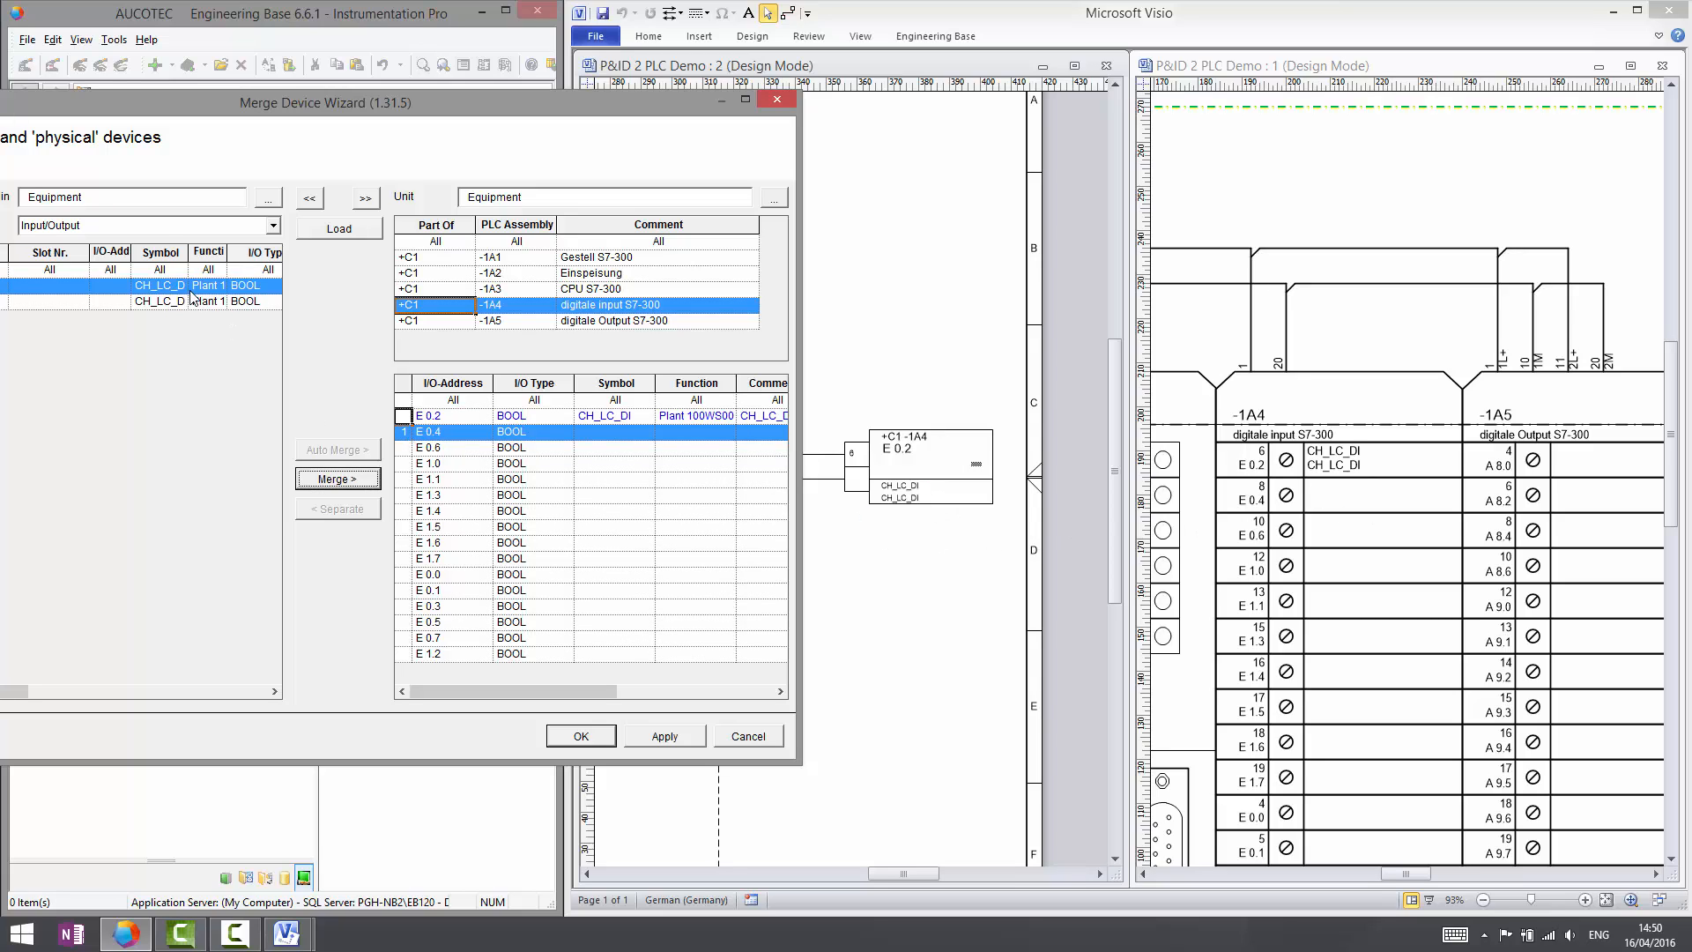
- Merge the two remaining floating I/Os with addresses E 0.6 and E 0.4 of card -1A4, and accept the assignments
left_click(412, 449)
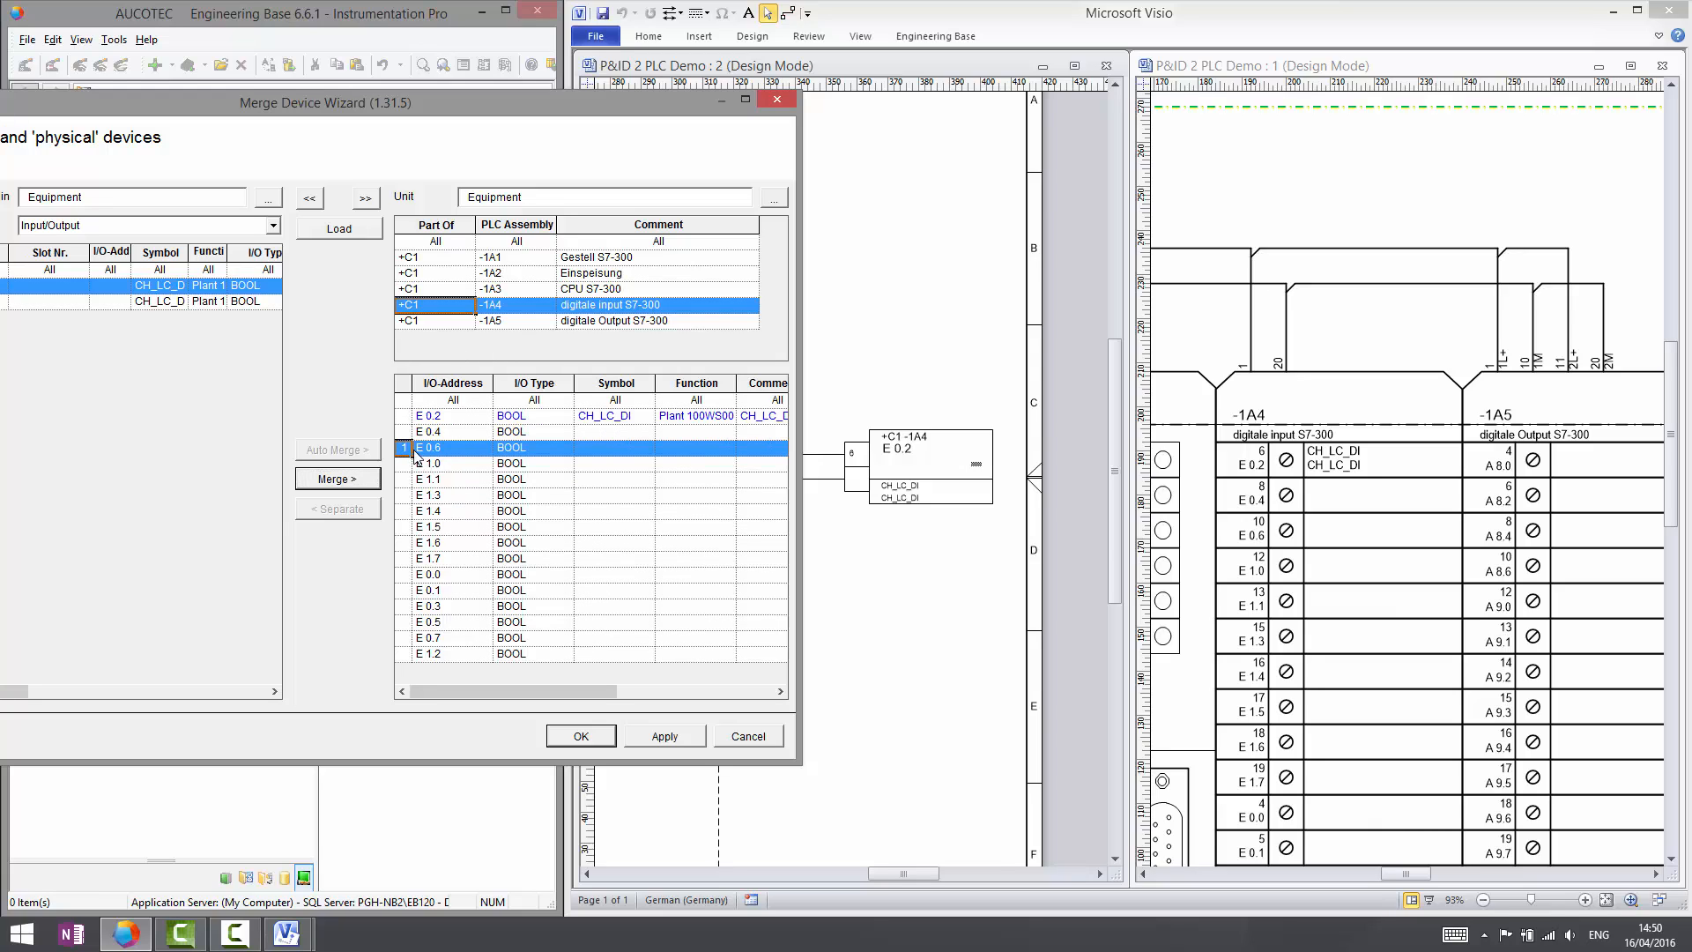
left_click(408, 434, "ctrl")
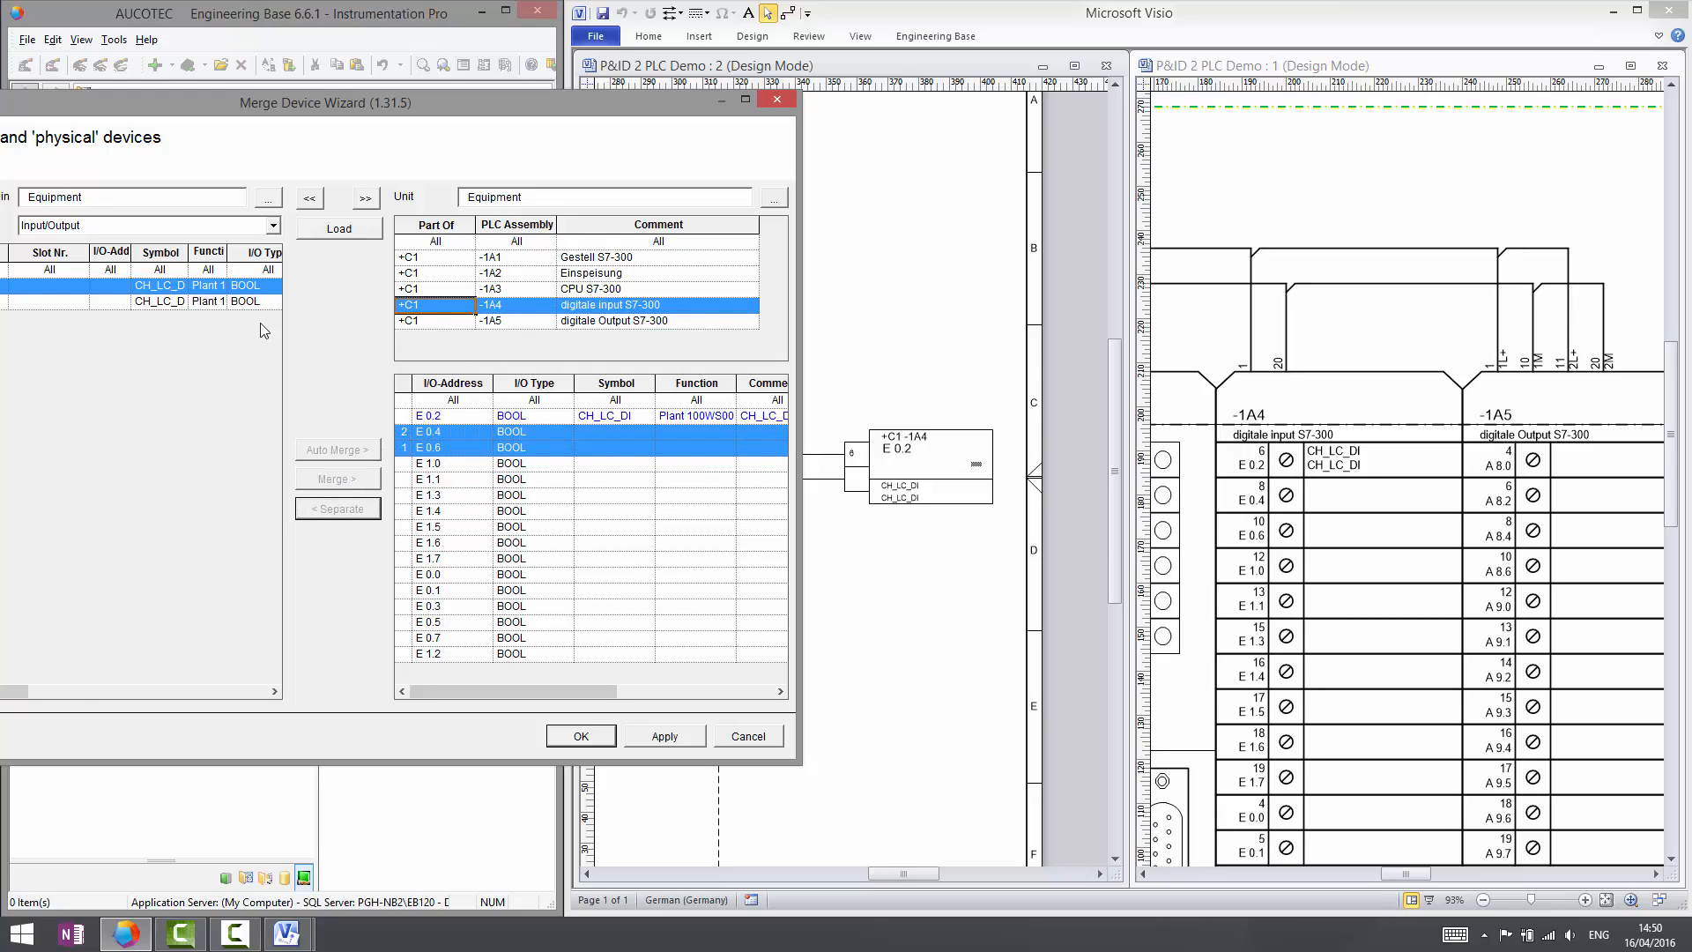
left_click(246, 300, "ctrl")
left_click(339, 481)
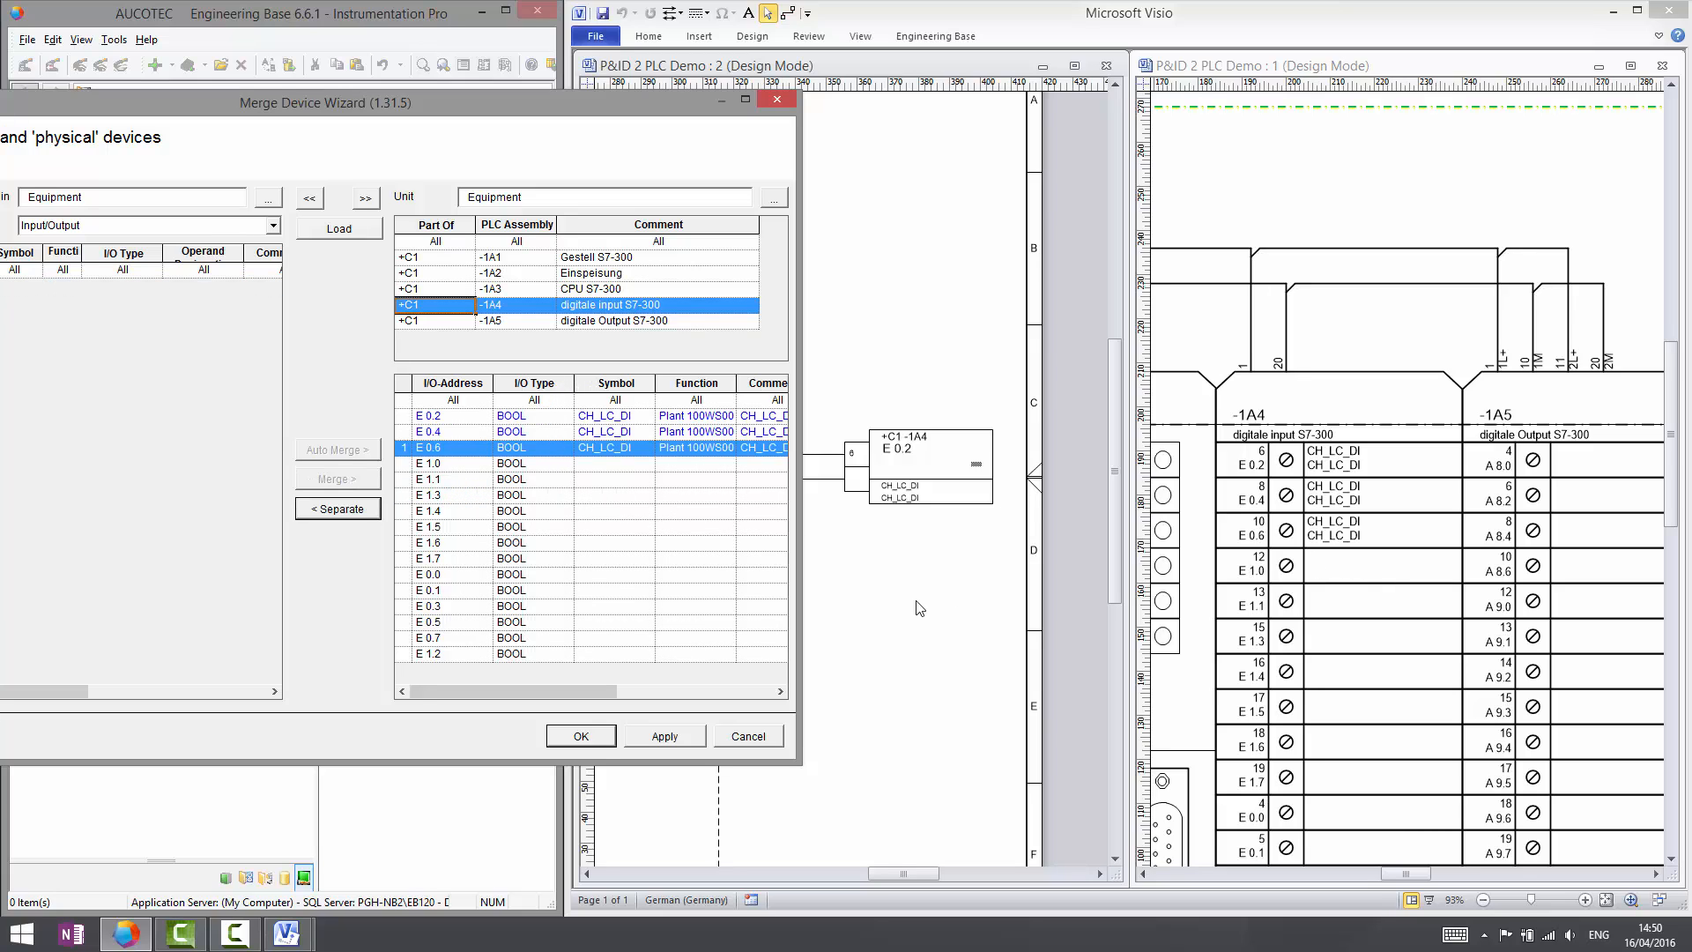
left_click(586, 738)
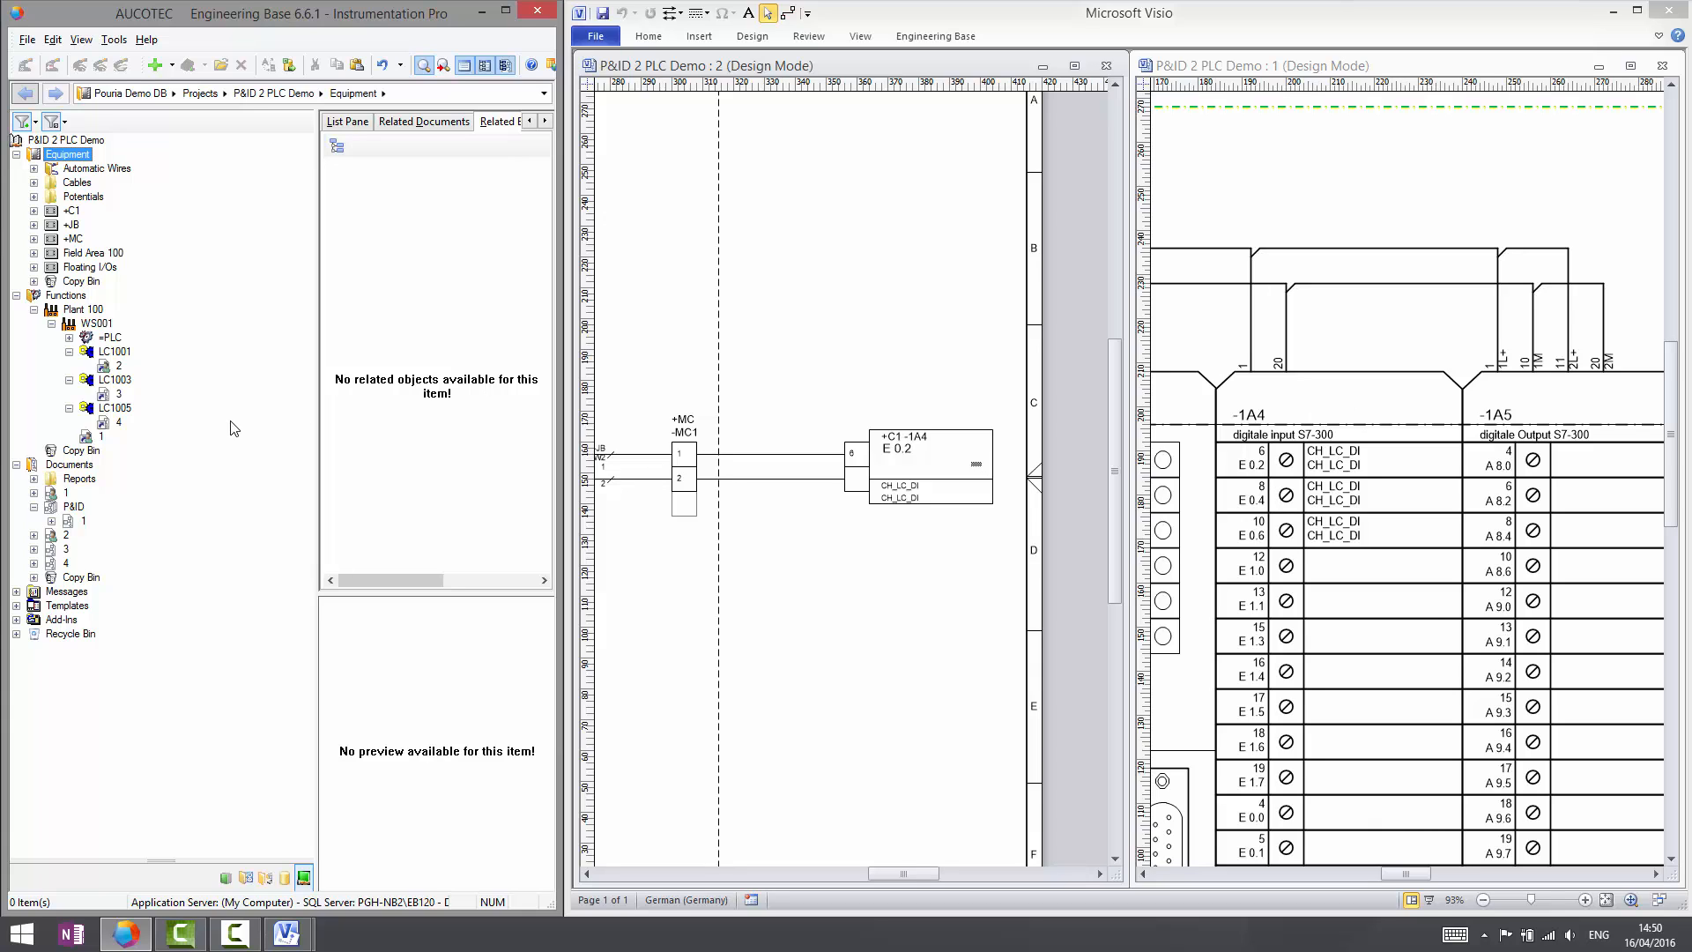
- Open sheet 1 of the Sensors List report under Documents
left_click(34, 479)
left_click(52, 549)
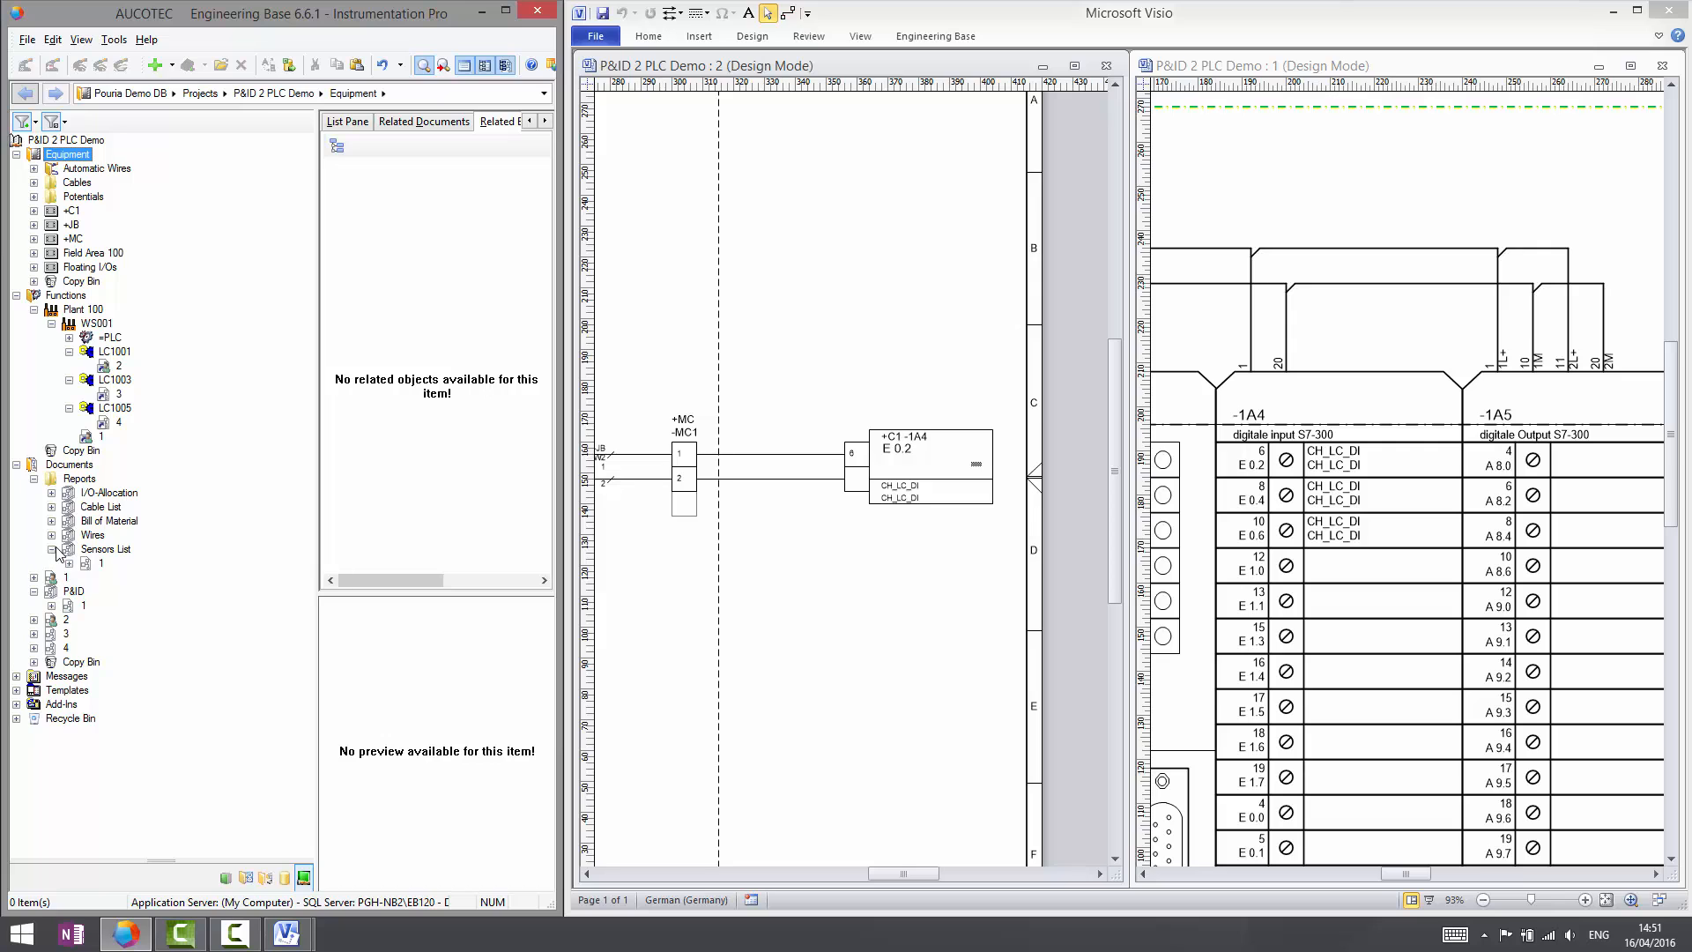
left_click(88, 568)
double_click(88, 565)
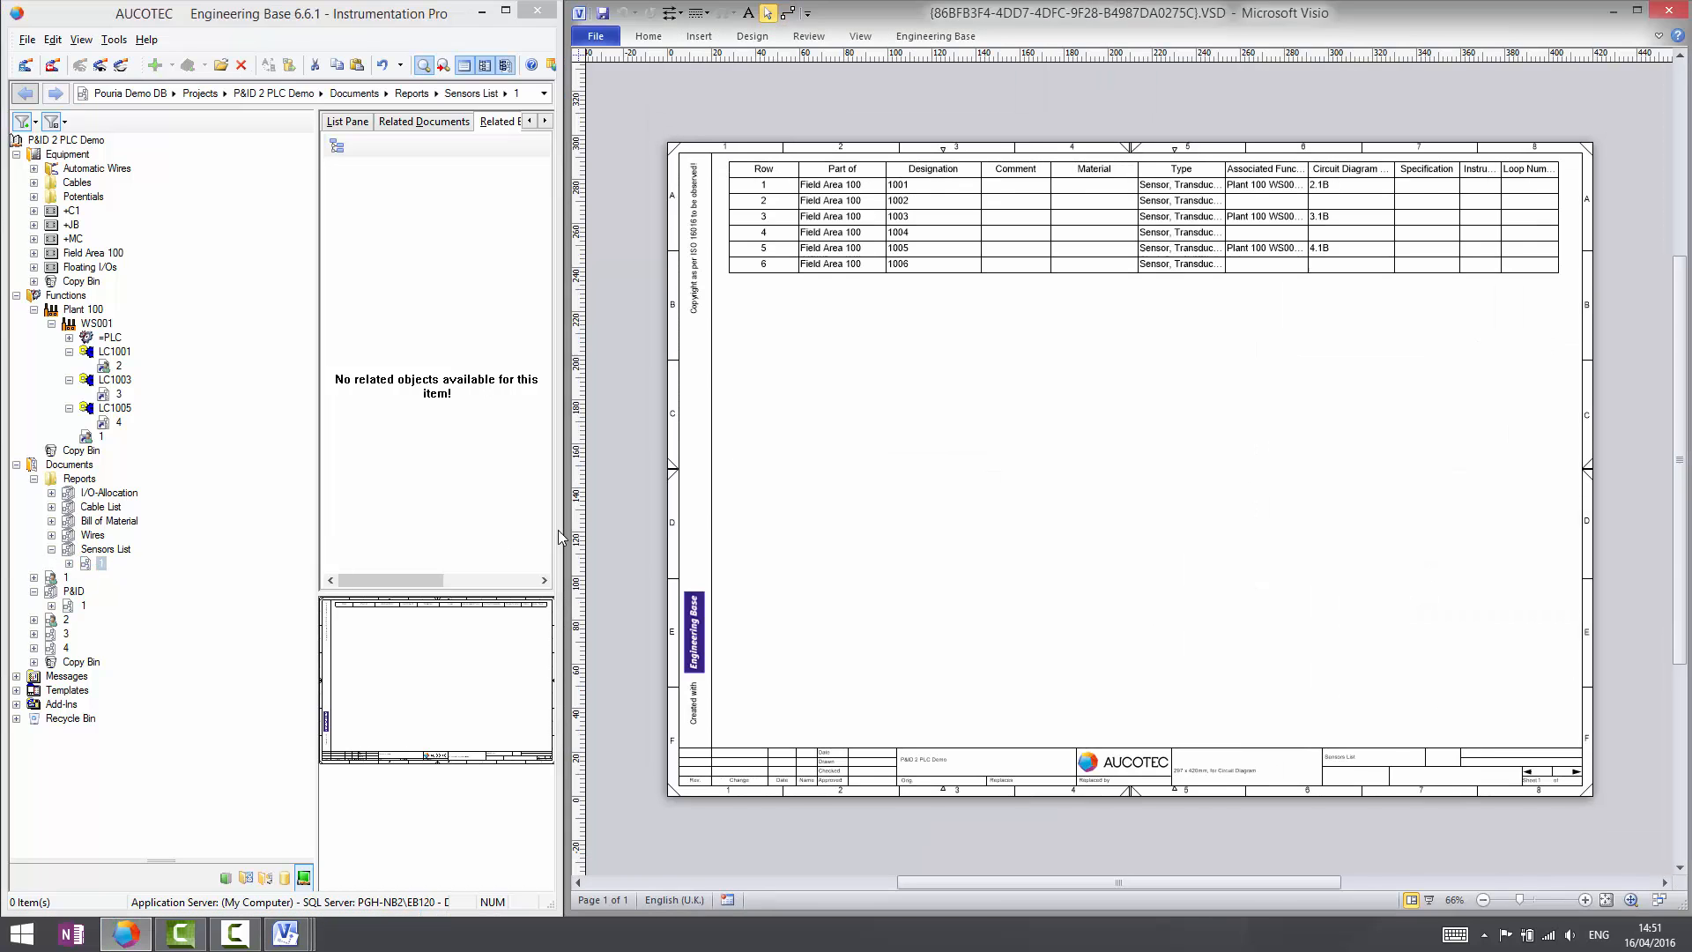
- View sheet 1 of the Wires report and sheet 1 of the Bill of Material report
left_click(51, 535)
double_click(88, 549)
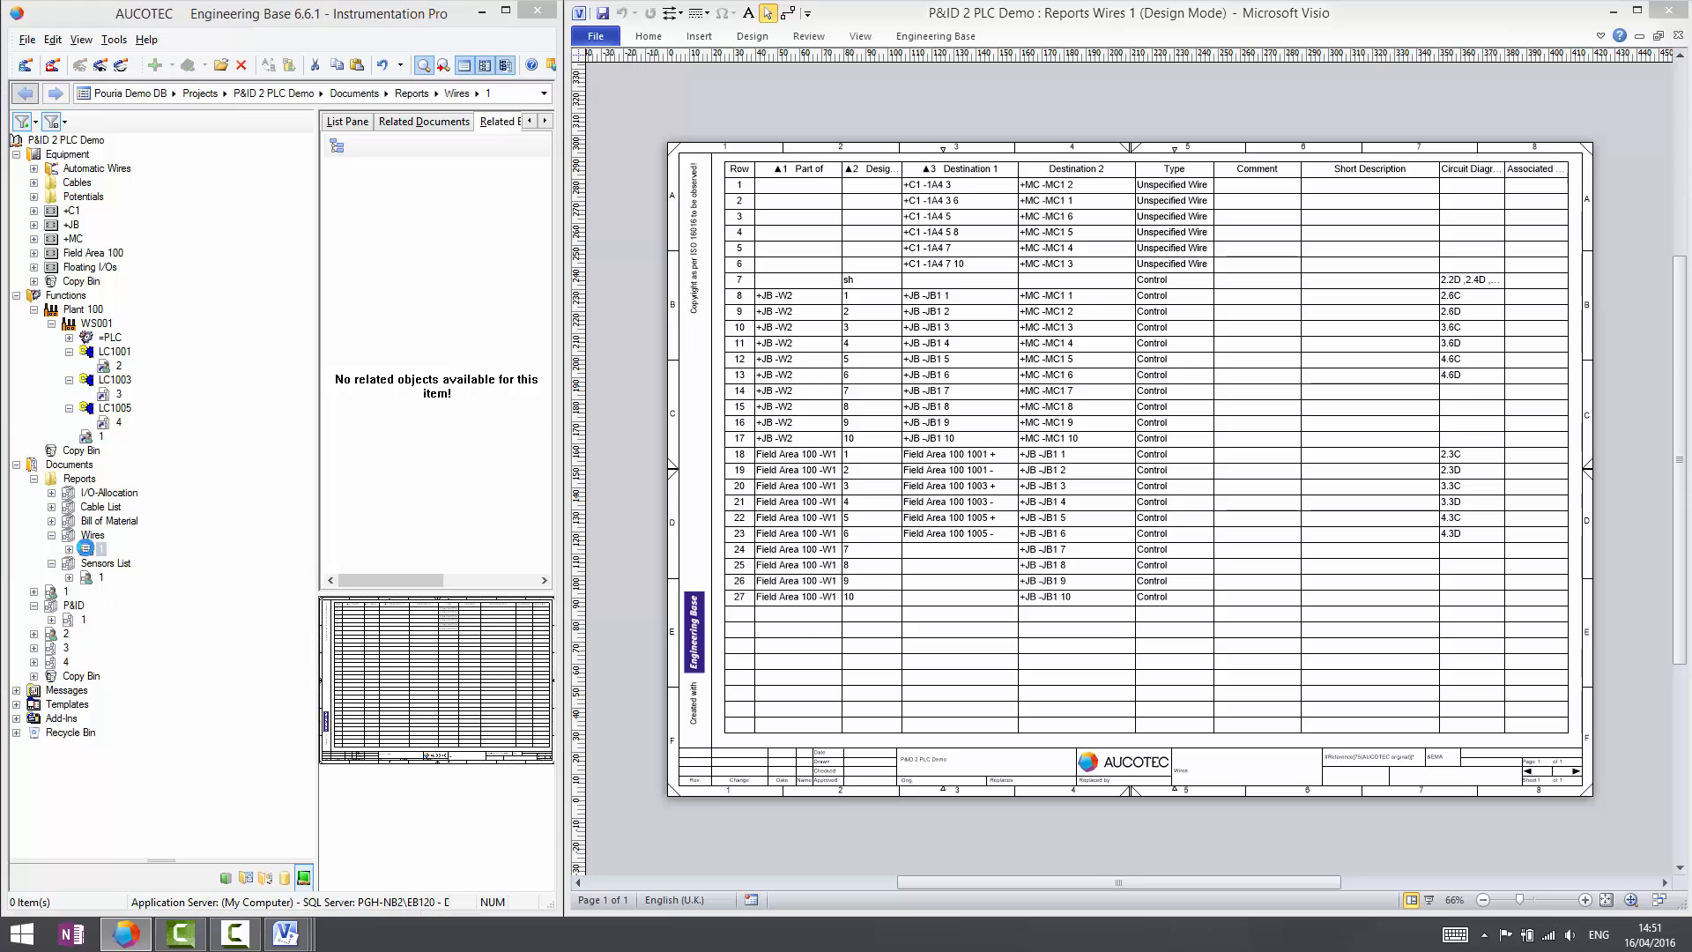
left_click(52, 521)
double_click(95, 535)
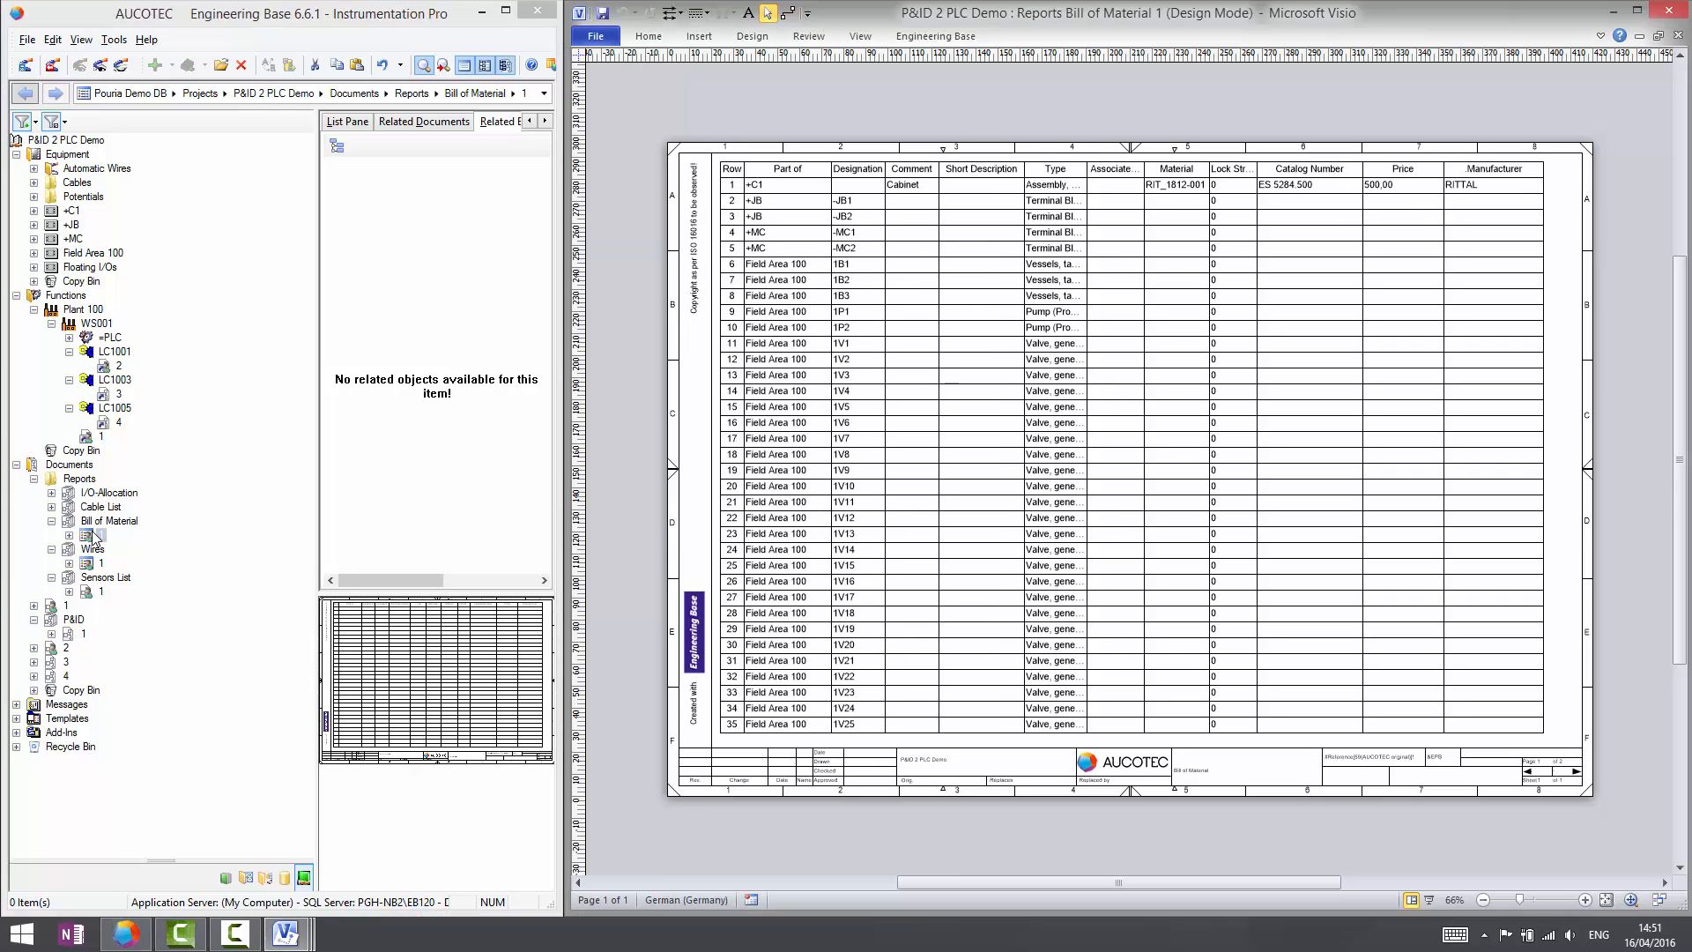
- View sheet 1 of the Cable List report and open sheet 1 of the I/O-Allocation report
left_click(52, 507)
double_click(88, 520)
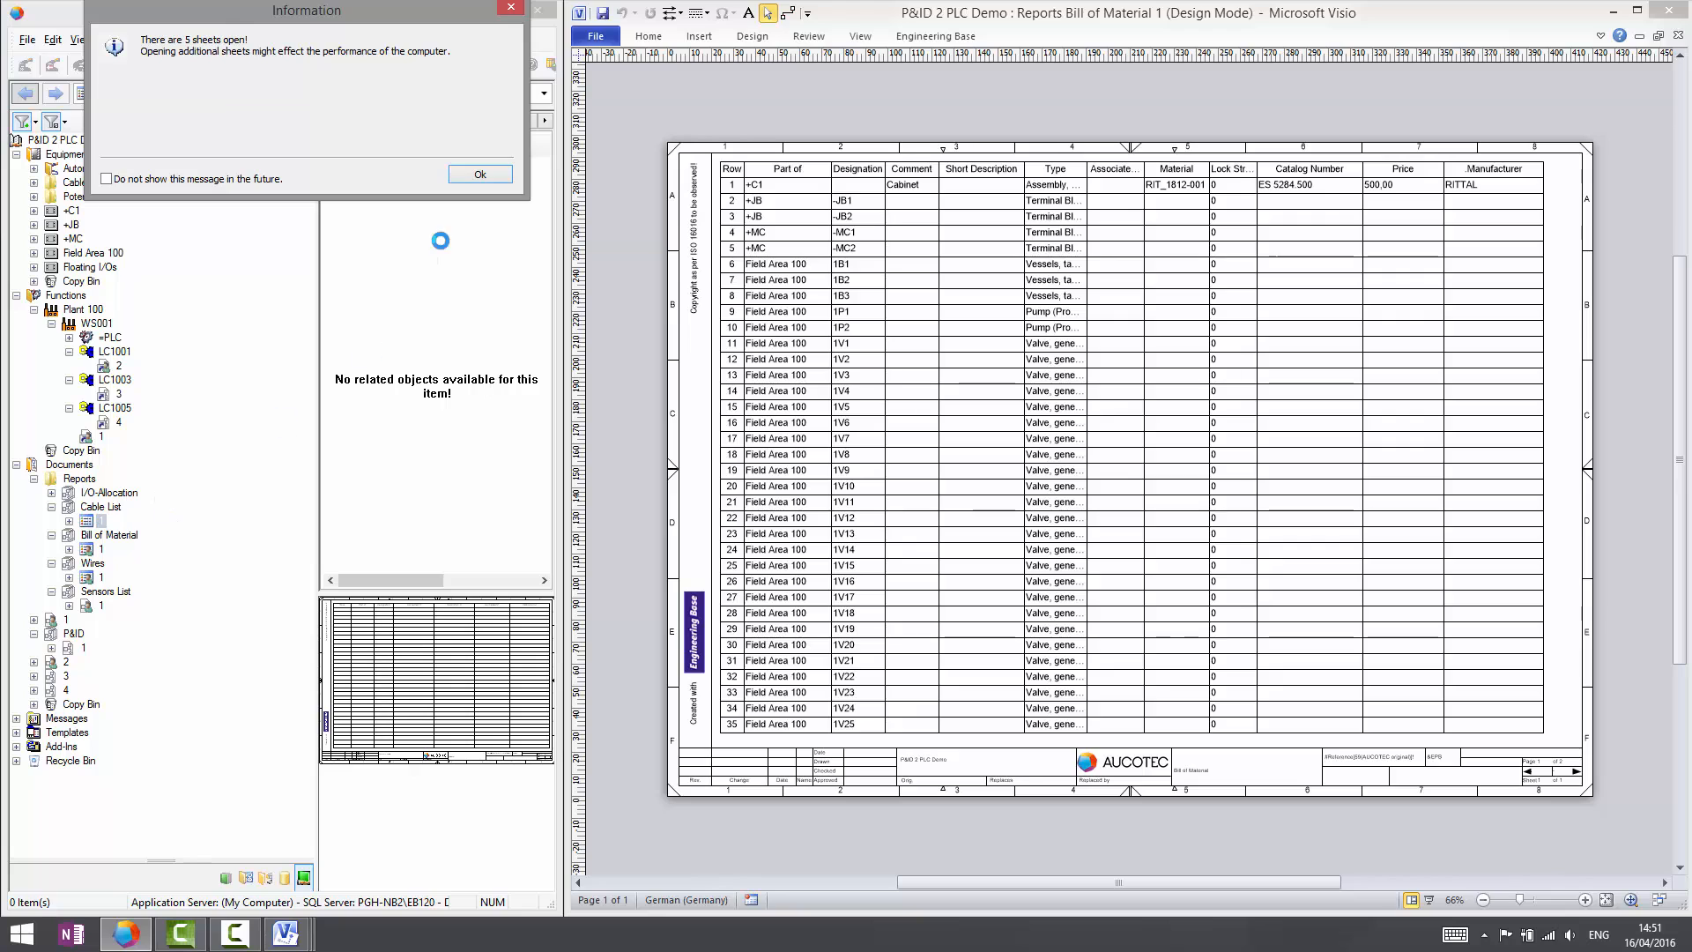
left_click(474, 180)
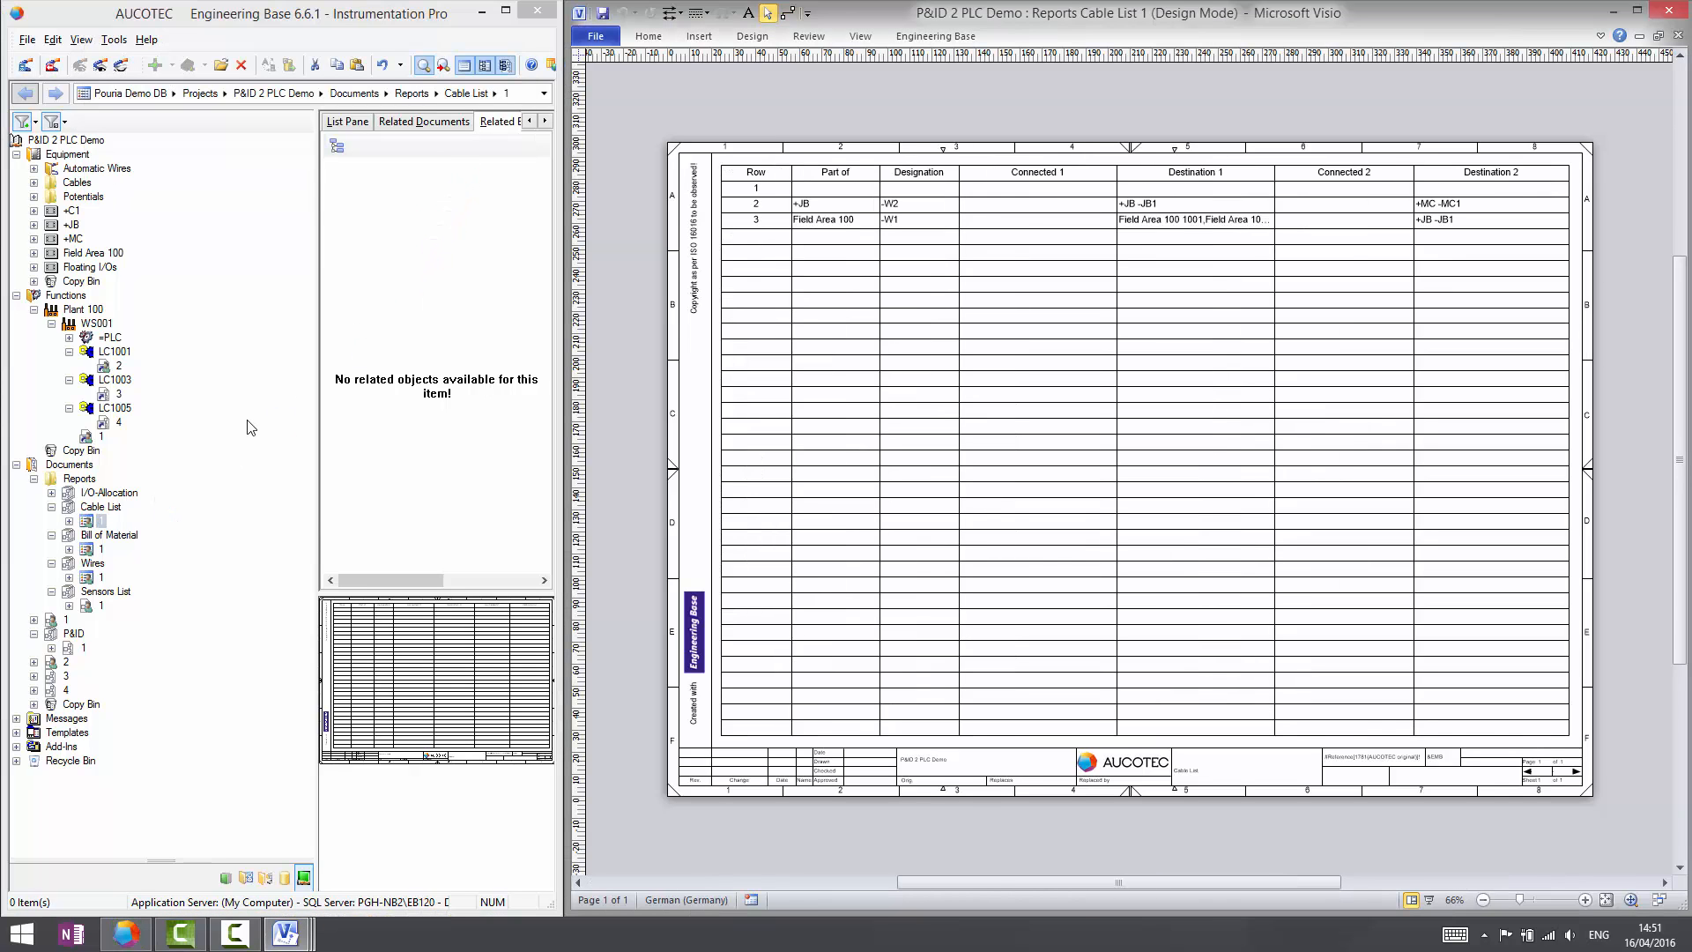
left_click(91, 509)
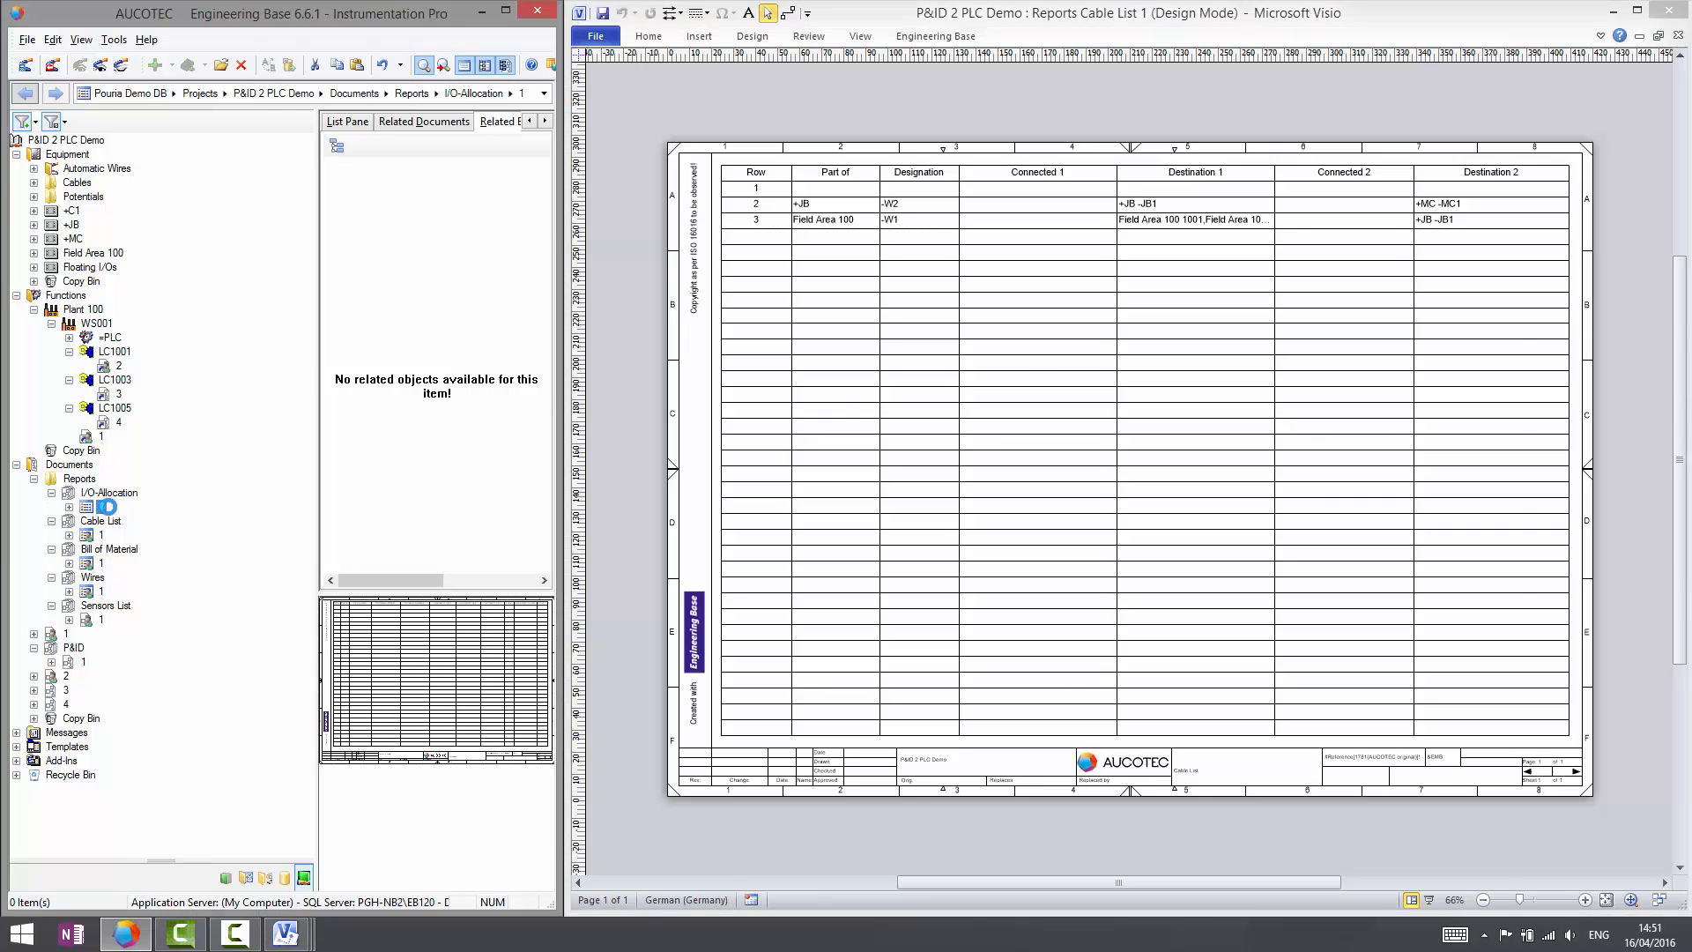